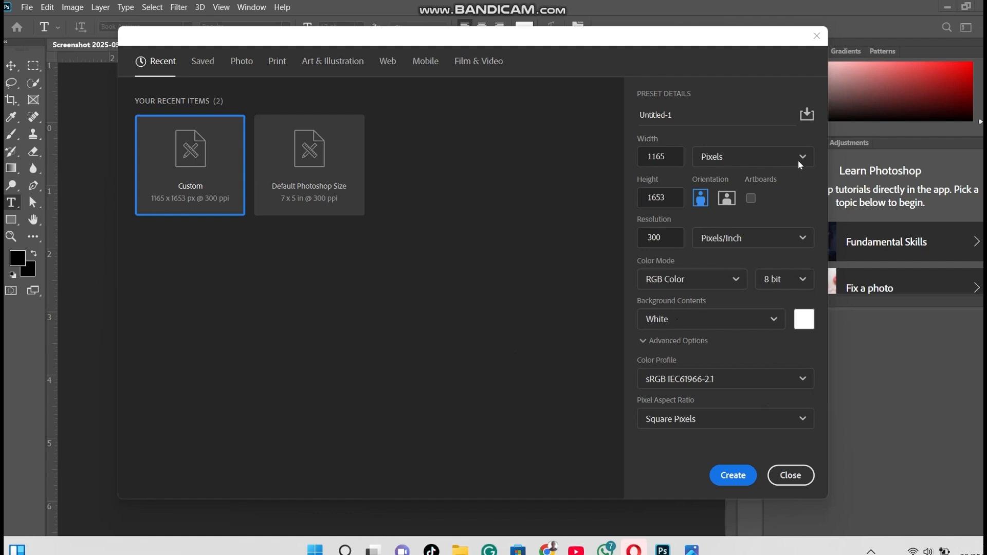
# Create a new 3.883 x 5.51 inch RGB document at 300 pixels/inch with a white background
pyautogui.click(806, 157)
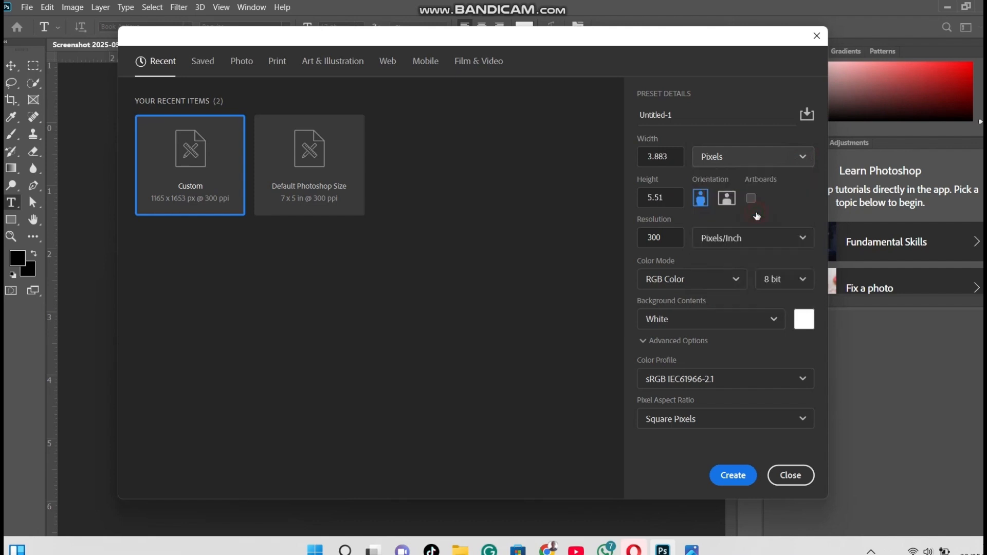
pyautogui.click(757, 216)
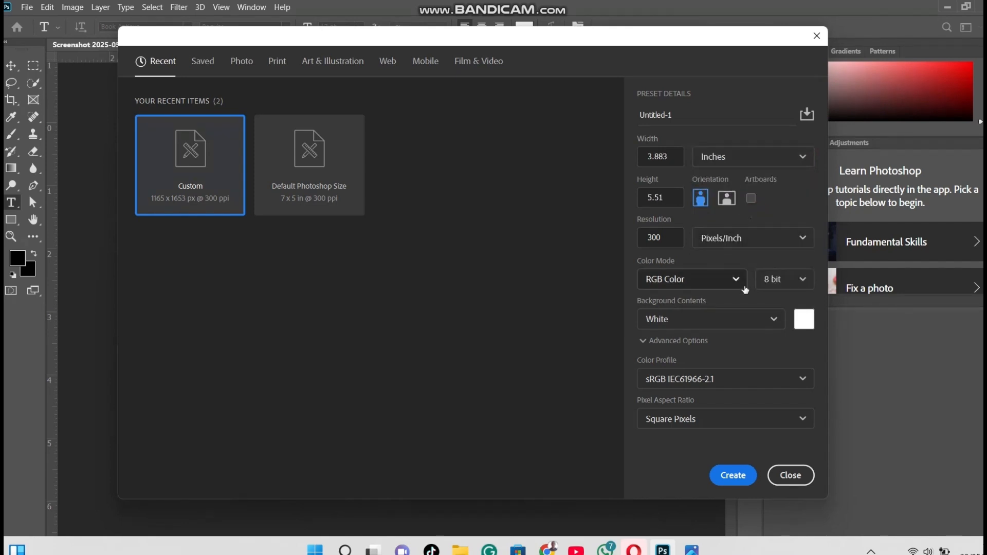
pyautogui.click(735, 475)
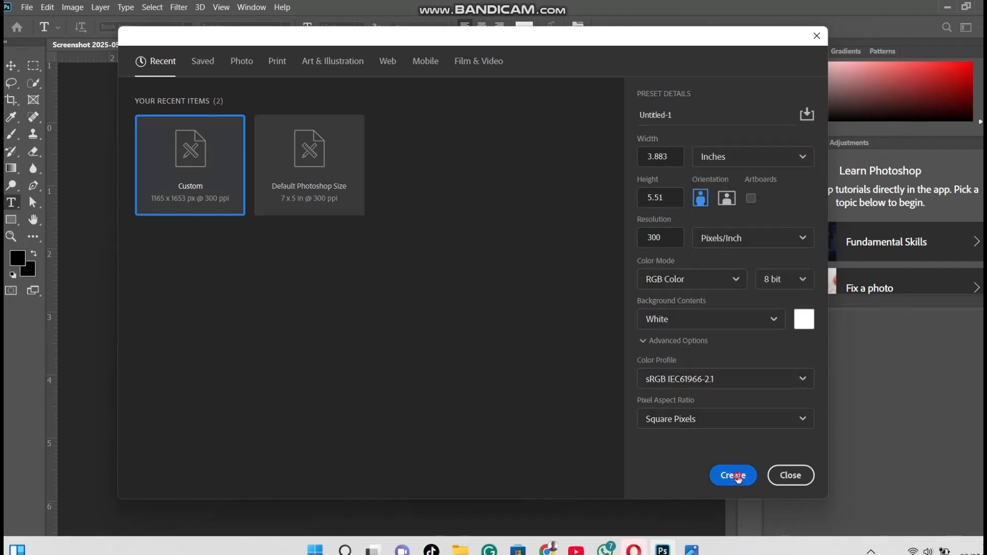
# Place the green textured image 66b23319255d424fd17974e800509601.jpg from the Downloads folder as an embedded image
pyautogui.click(26, 8)
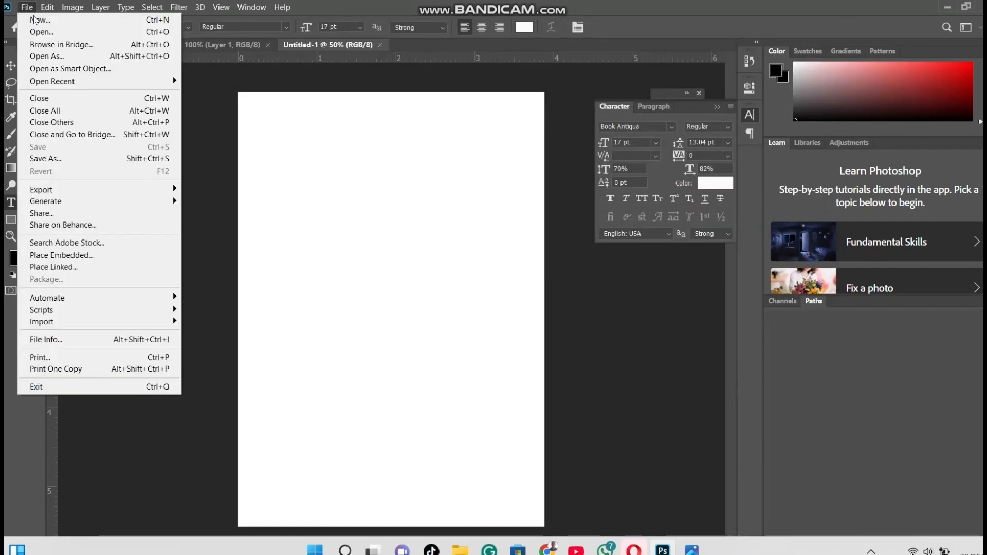
pyautogui.click(97, 259)
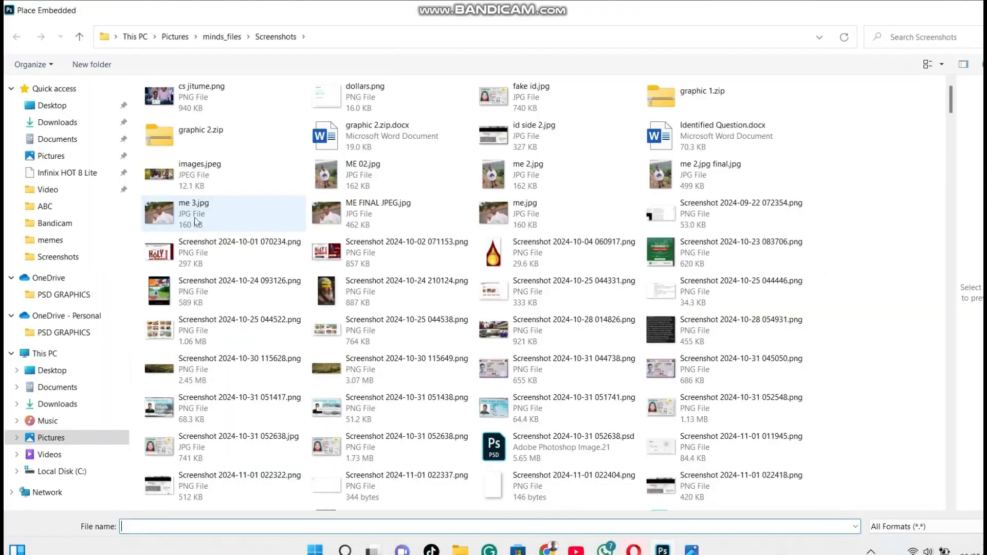
pyautogui.click(84, 91)
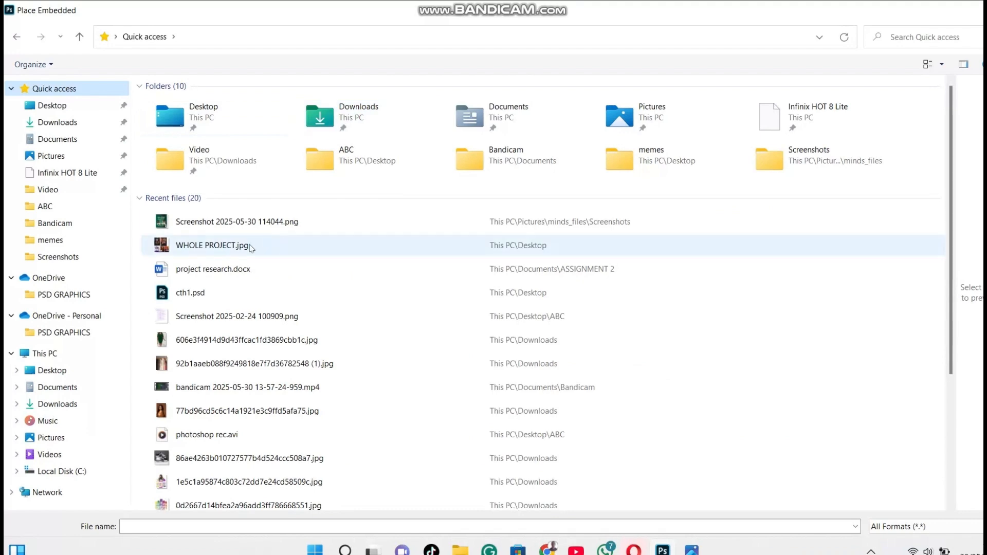
pyautogui.click(71, 122)
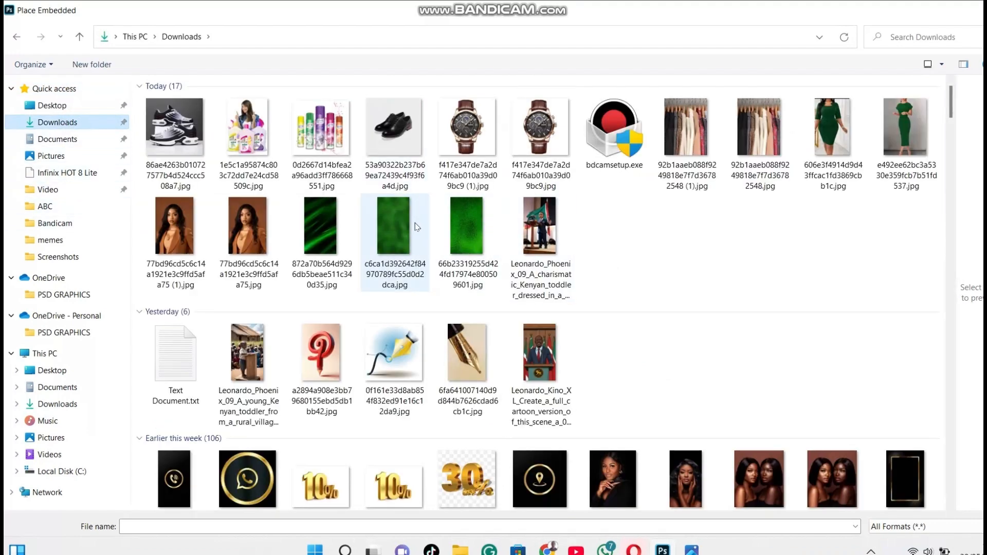
pyautogui.doubleClick(455, 231)
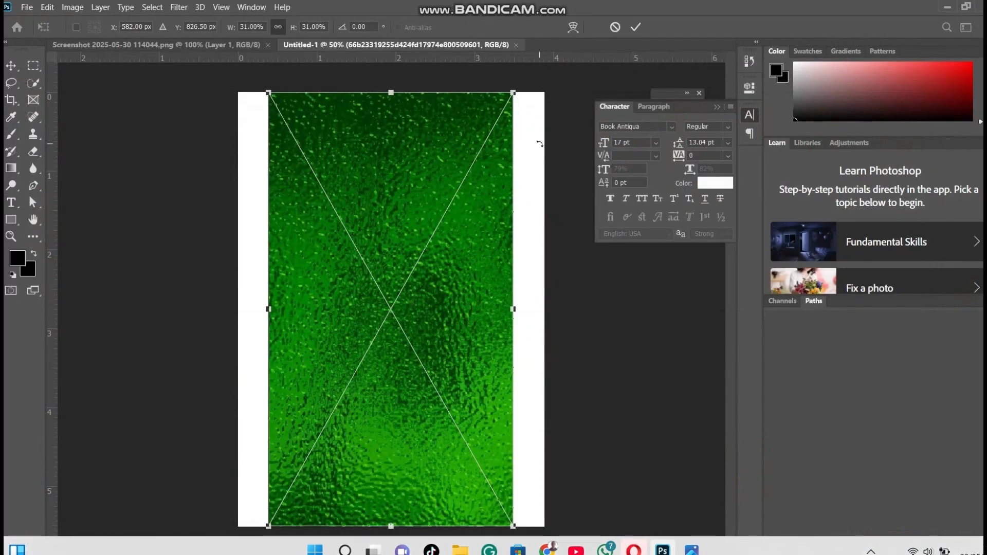
# Place the blurred green image c6ca1d392642f84970789fc55d0d2dca and scale it to about 60.6% so it covers the whole canvas
pyautogui.moveTo(514, 309); pyautogui.dragTo(555, 309)
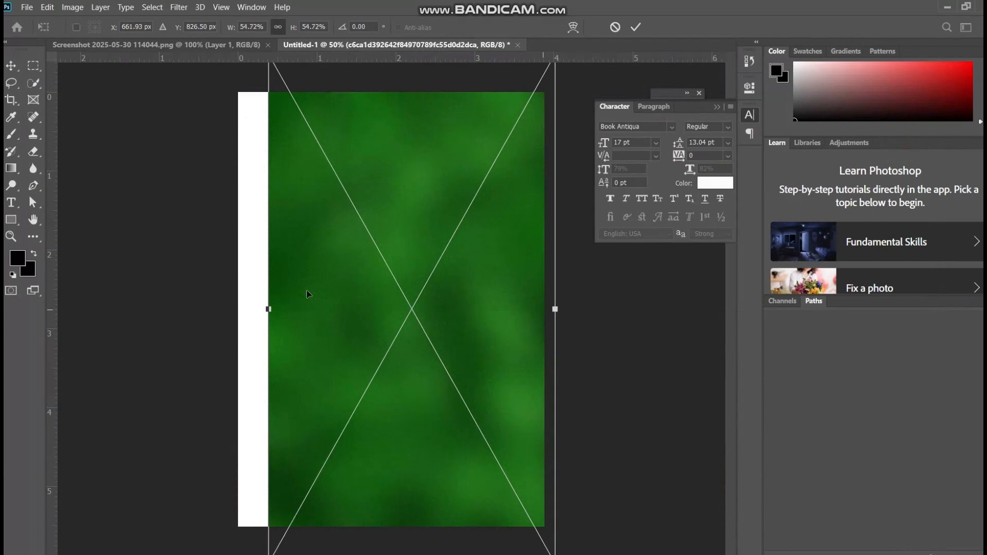
pyautogui.moveTo(269, 307); pyautogui.dragTo(238, 310)
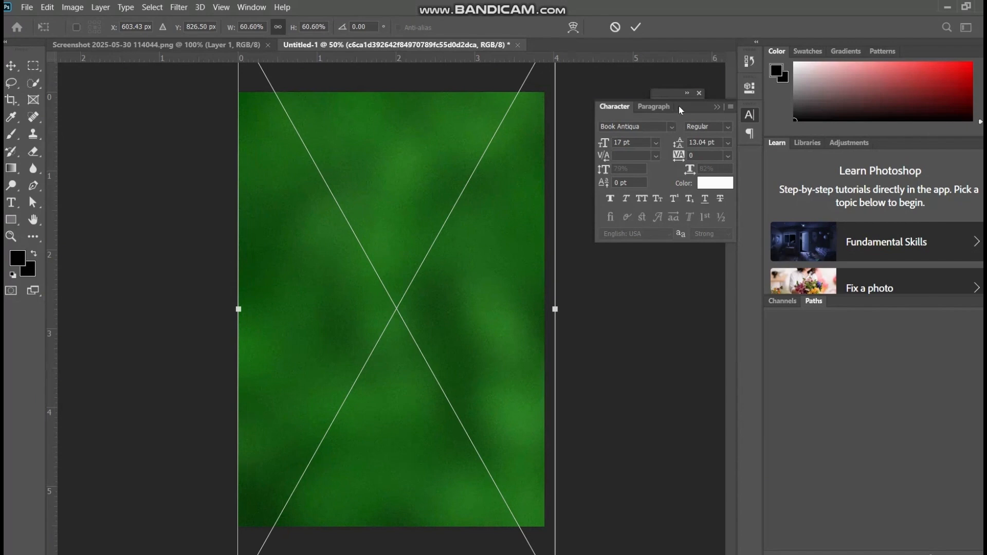
pyautogui.click(687, 94)
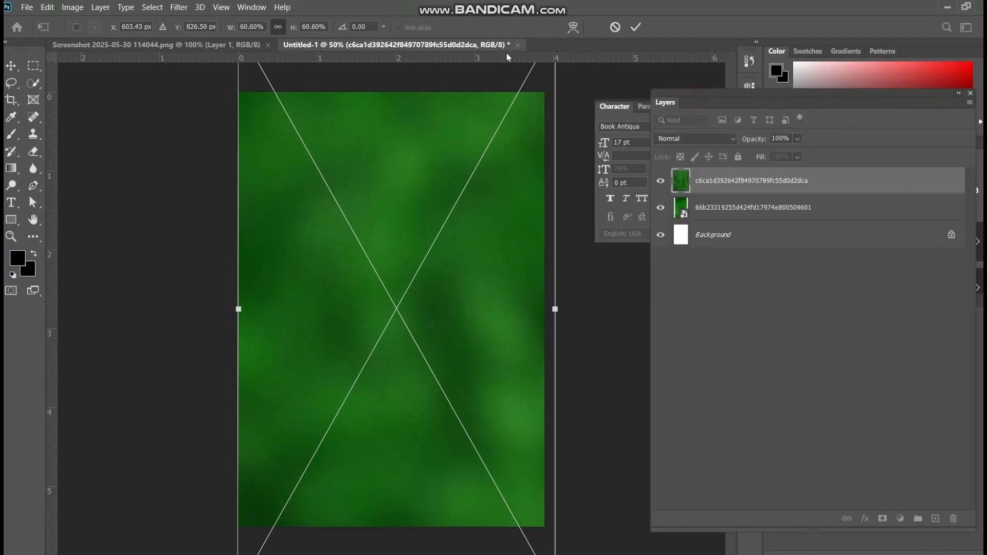
pyautogui.click(635, 28)
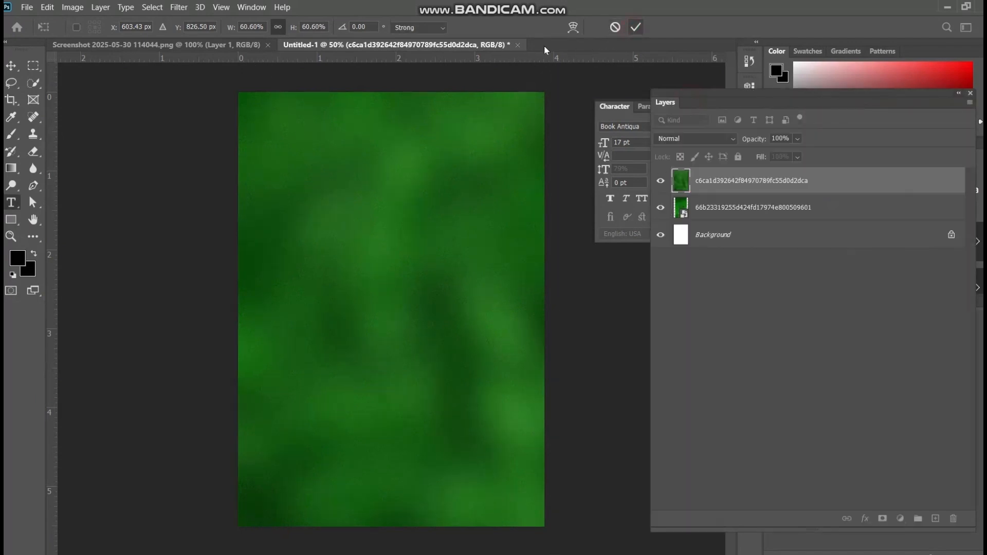
# Draw a black rectangle about 1245 x 1695 px over the whole canvas and lower its opacity to 12%
pyautogui.click(10, 222)
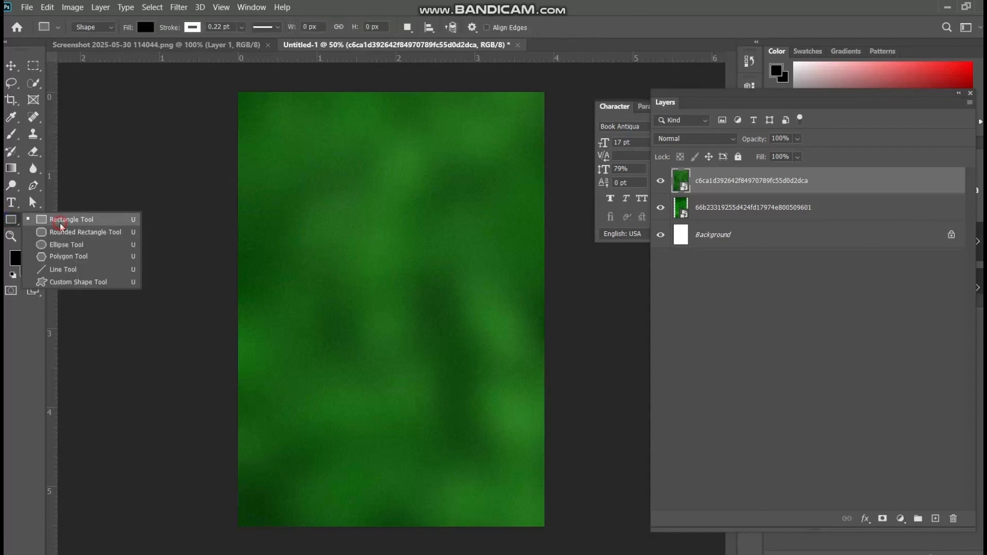
pyautogui.click(62, 220)
pyautogui.moveTo(223, 86); pyautogui.dragTo(549, 532)
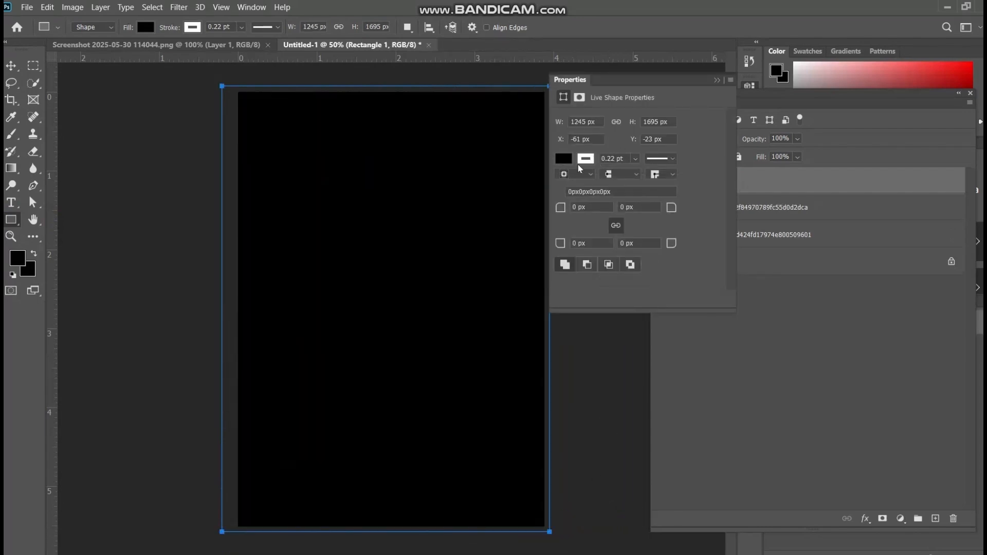
pyautogui.click(717, 80)
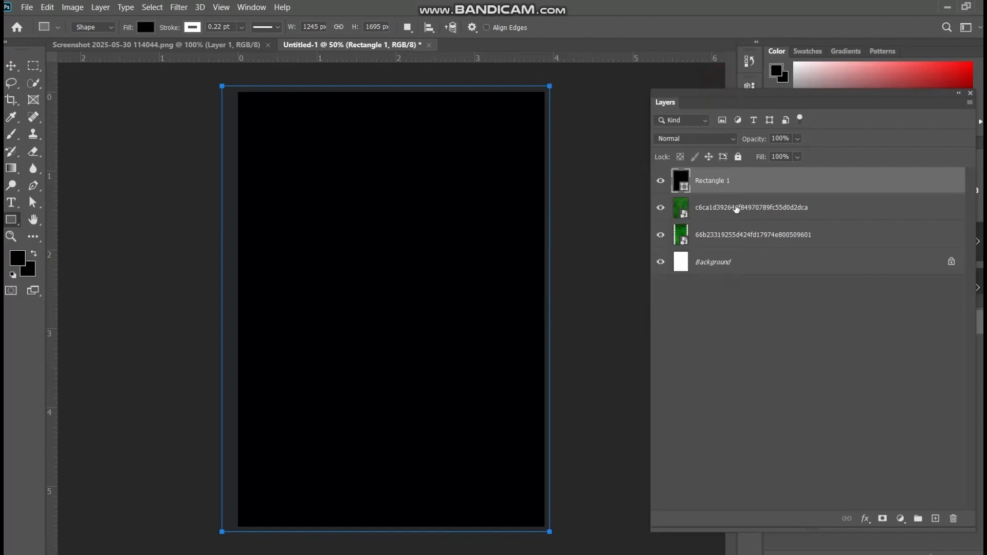
pyautogui.click(795, 146)
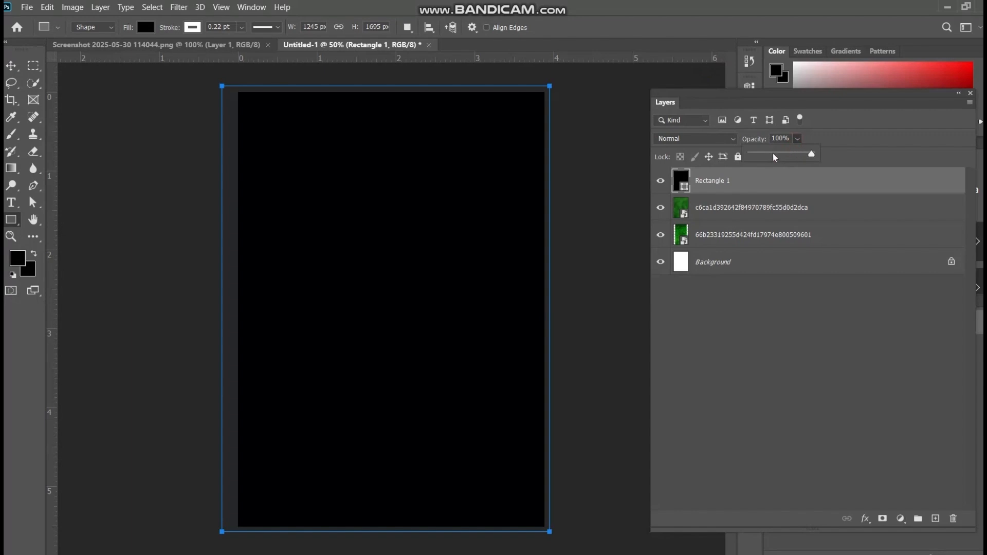
pyautogui.moveTo(775, 157); pyautogui.dragTo(763, 159)
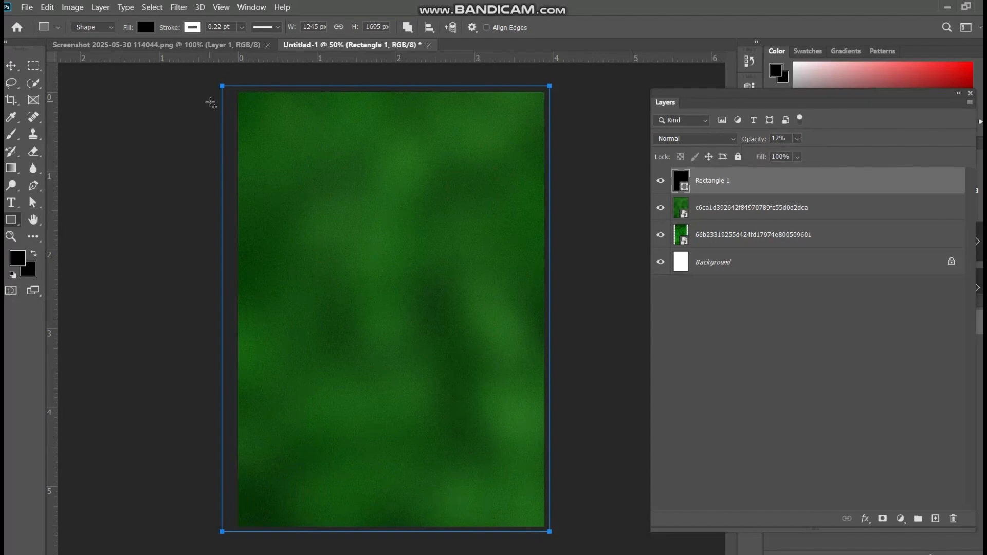
# Place the portrait of the woman in the brown blazer, 77bd96cd5c6c14a1921e3c9ffd5afa75.jpg, as an embedded image
pyautogui.click(26, 7)
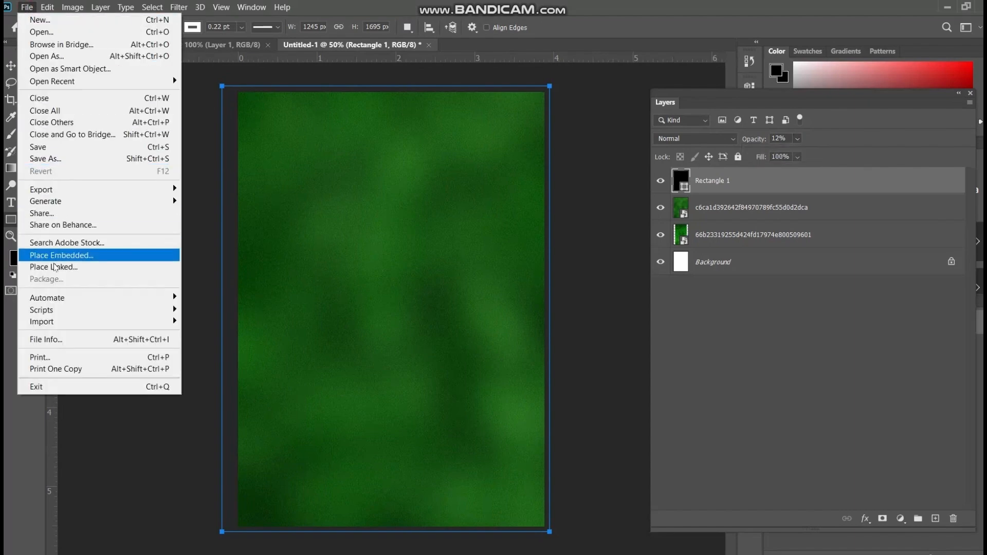
pyautogui.click(65, 255)
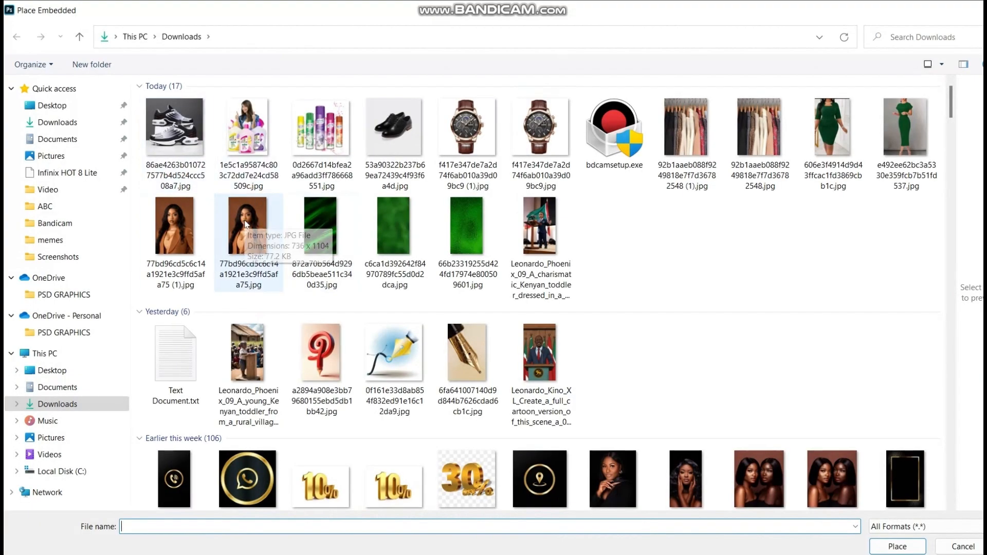
pyautogui.doubleClick(261, 226)
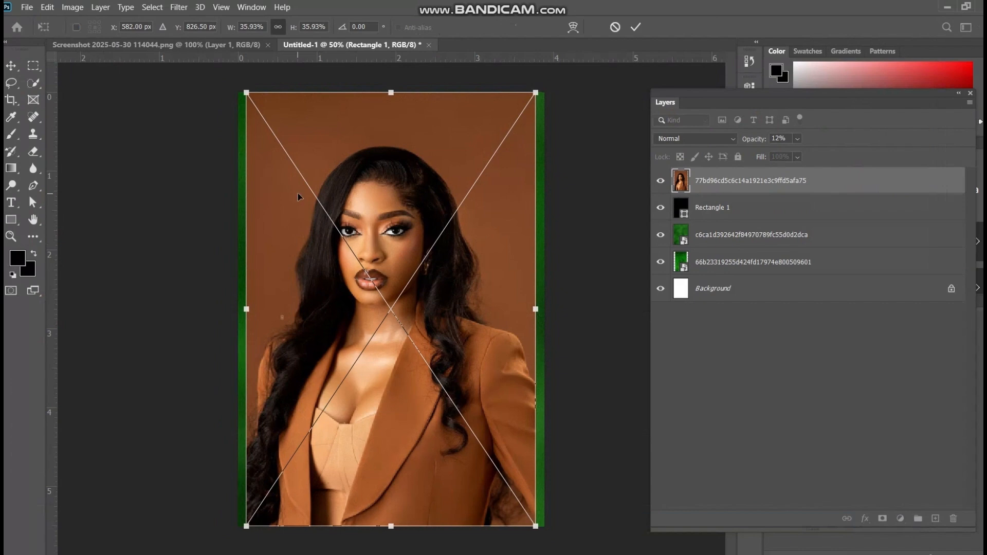
pyautogui.press('Return')
# Cut the woman out of the portrait with Select Subject onto a new layer and hide the original photo layer
pyautogui.press('w')
pyautogui.click(377, 27)
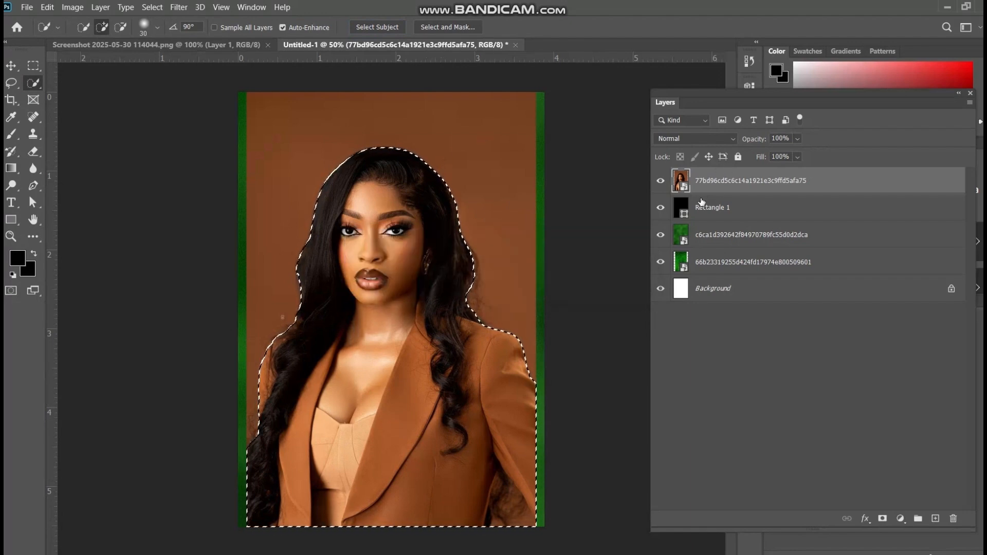
pyautogui.click(661, 182)
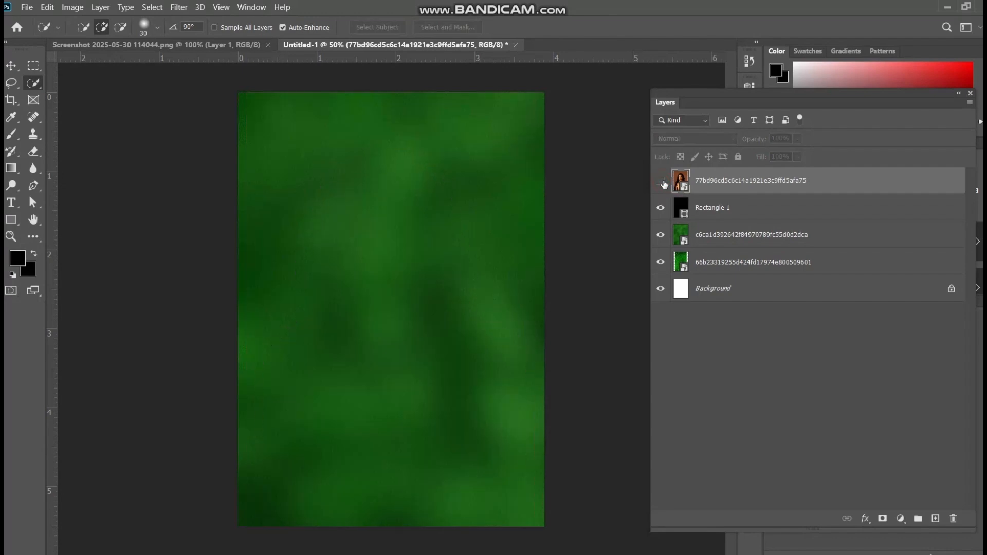
pyautogui.hotkey('ctrl', 'j')
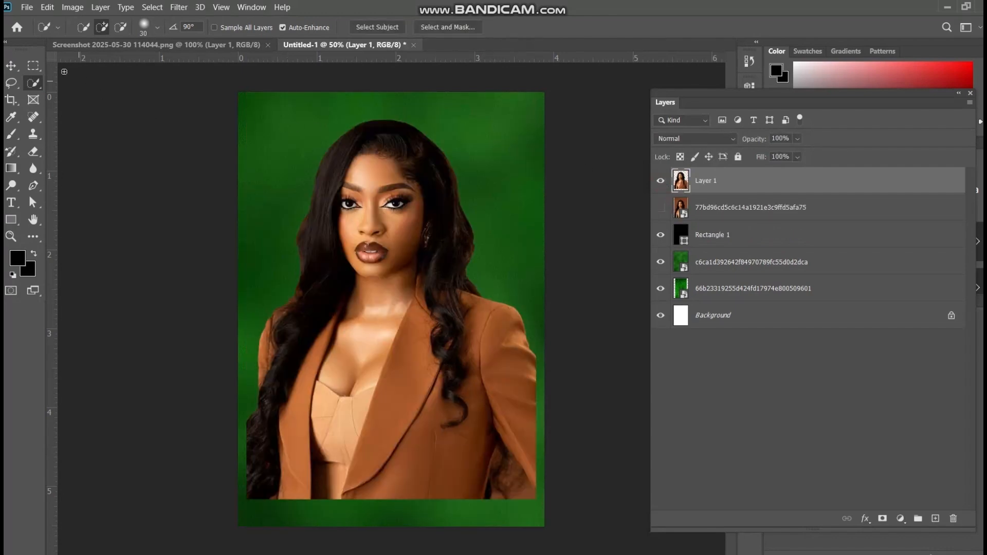
# Move the woman's cutout toward the upper right of the canvas and reduce its opacity to 29%
pyautogui.click(15, 65)
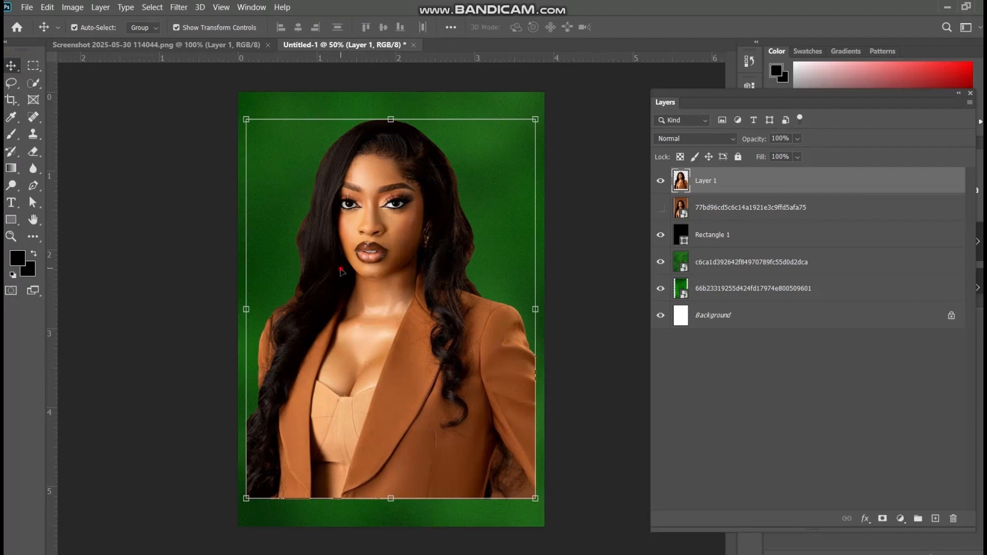
pyautogui.moveTo(341, 270); pyautogui.dragTo(433, 231)
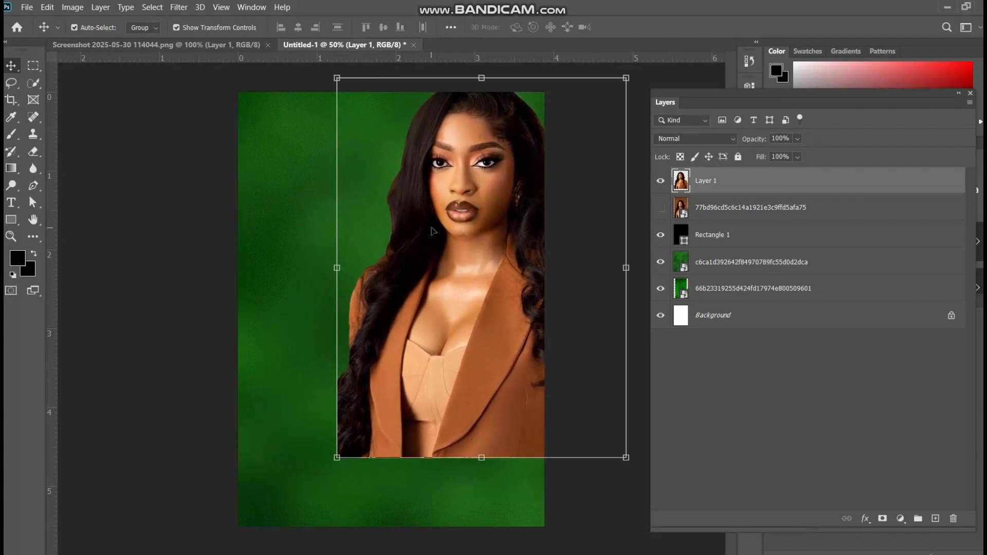
pyautogui.click(795, 140)
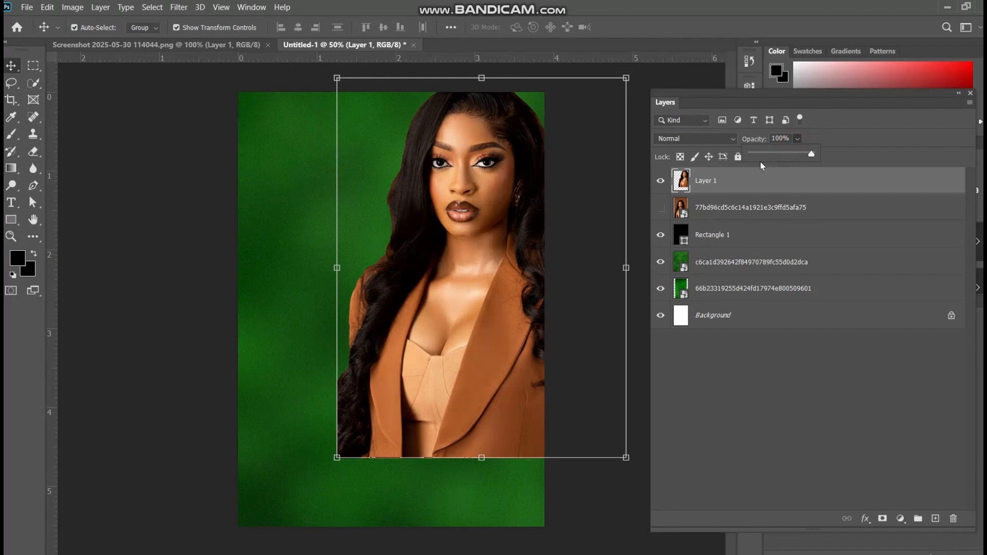
pyautogui.click(772, 155)
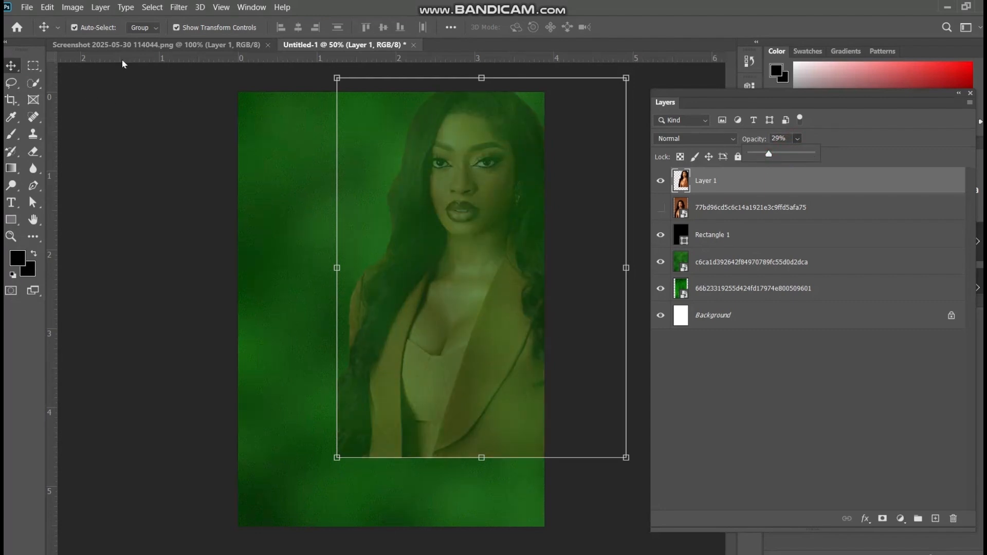
# Draw a black rectangle about 234 x 254 px at the canvas's lower left, above the hidden photo layer, with 34 px rounded corners
pyautogui.click(727, 213)
pyautogui.click(726, 213)
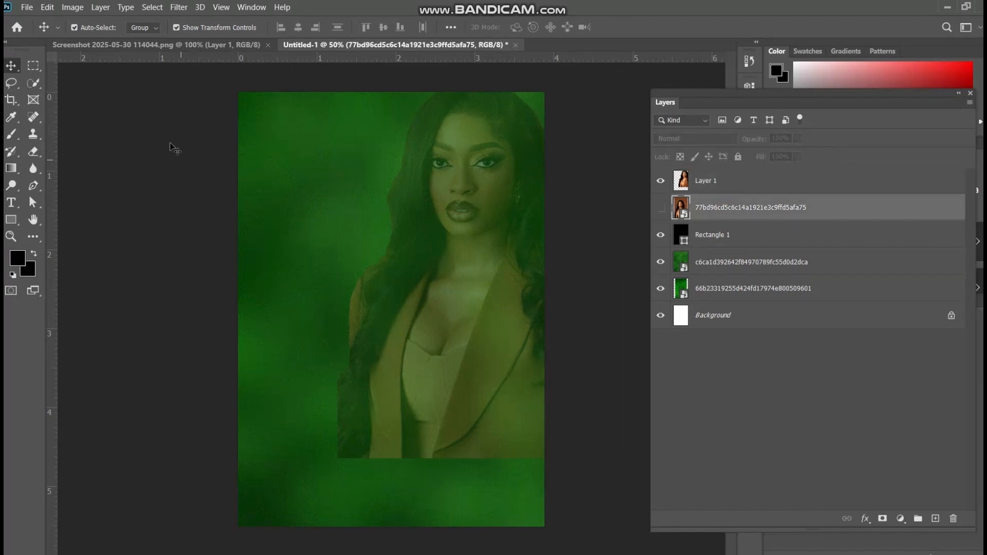
pyautogui.click(12, 220)
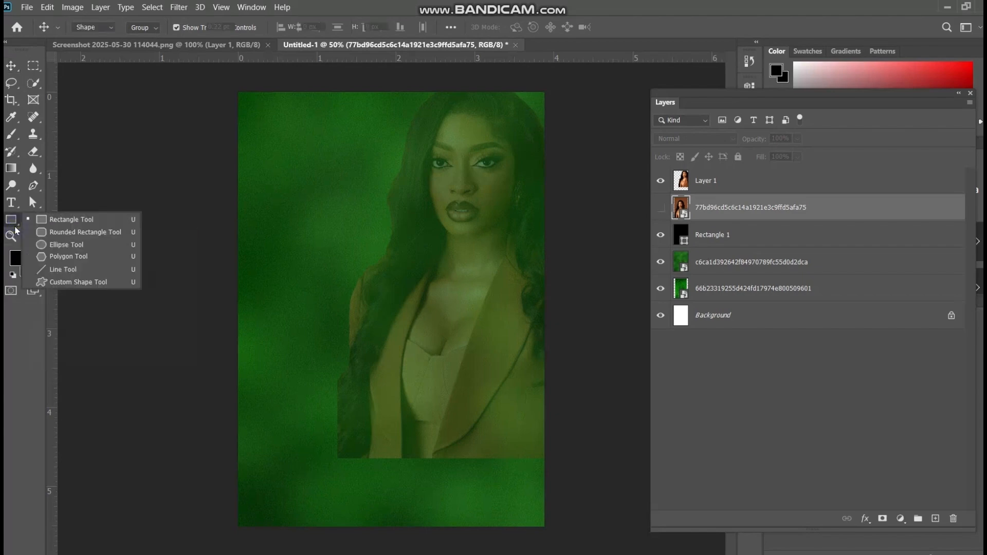
pyautogui.click(65, 222)
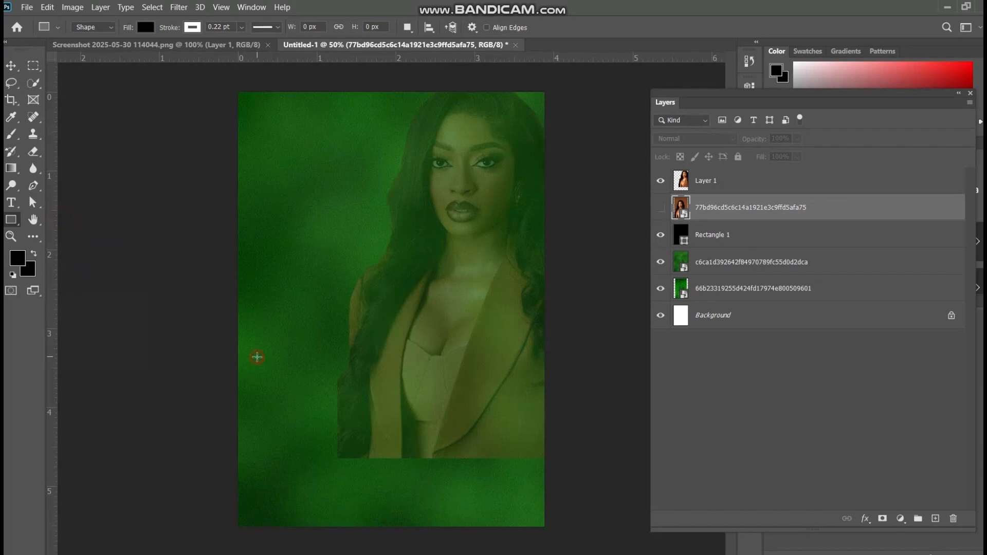
pyautogui.moveTo(257, 357); pyautogui.dragTo(318, 422)
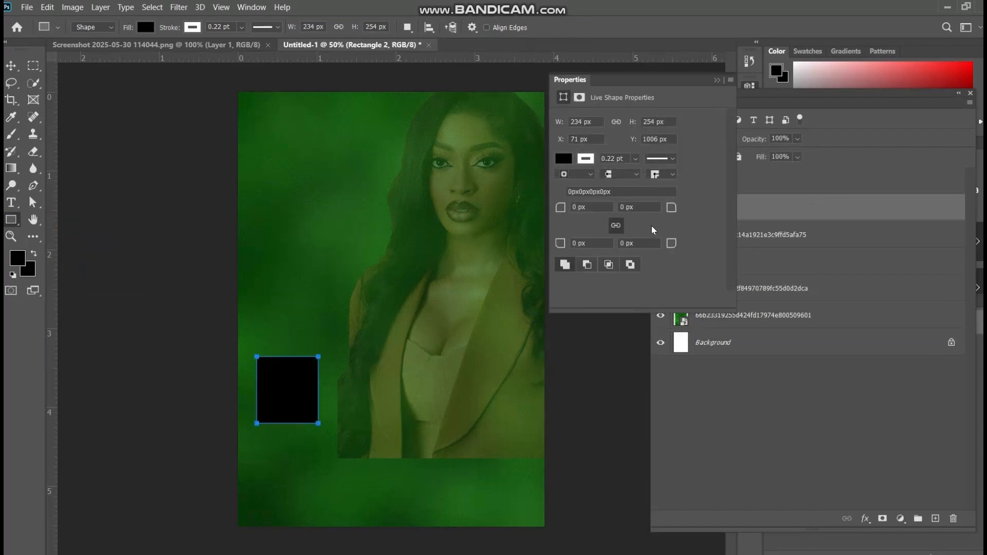
pyautogui.moveTo(673, 242); pyautogui.dragTo(697, 243)
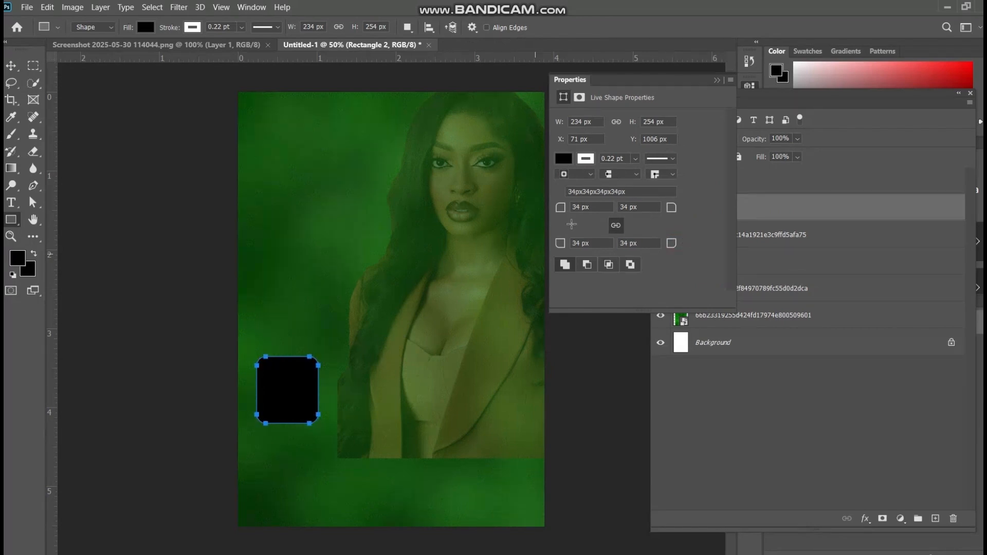
pyautogui.click(717, 80)
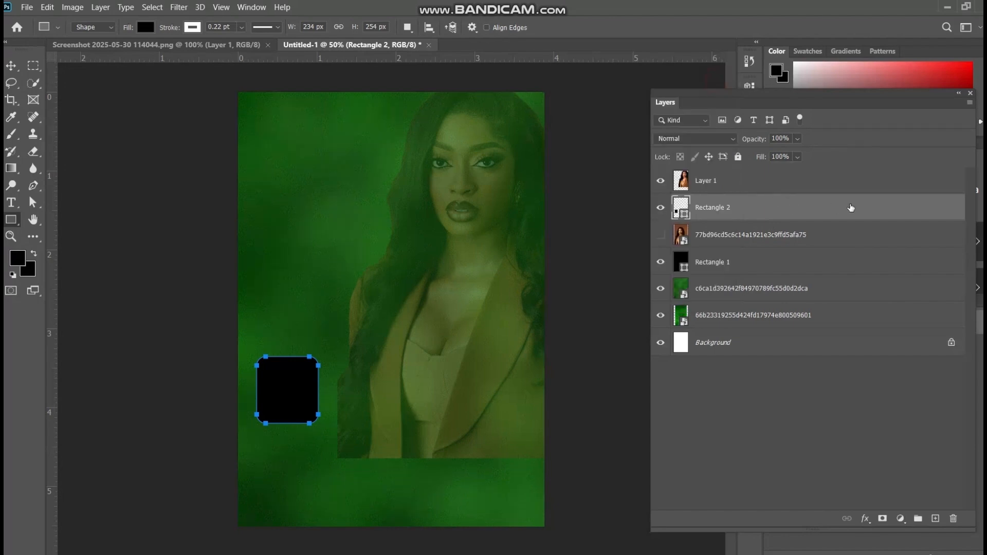
# Duplicate the small rounded rectangle layer twice and activate the Move tool
pyautogui.moveTo(890, 207); pyautogui.dragTo(935, 517)
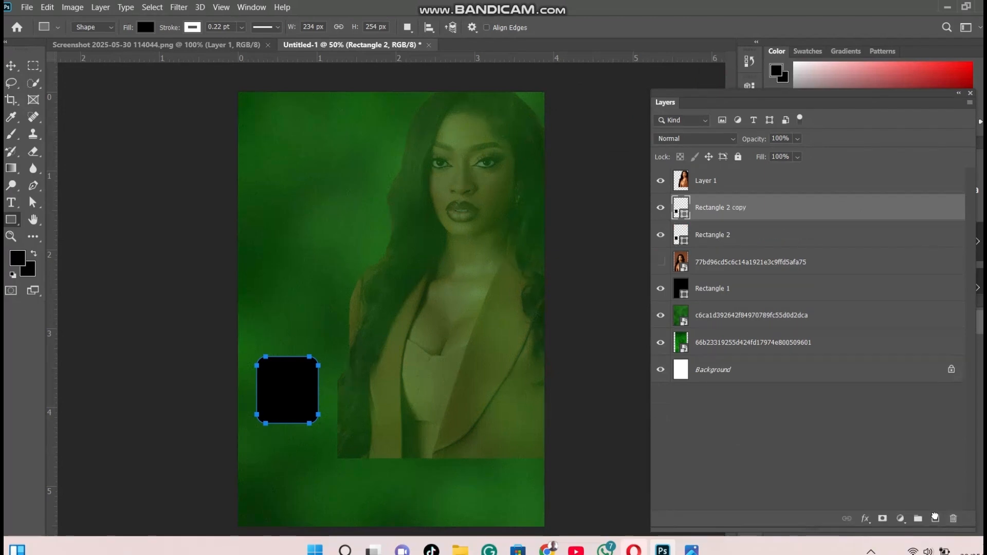
pyautogui.moveTo(894, 219); pyautogui.dragTo(936, 518)
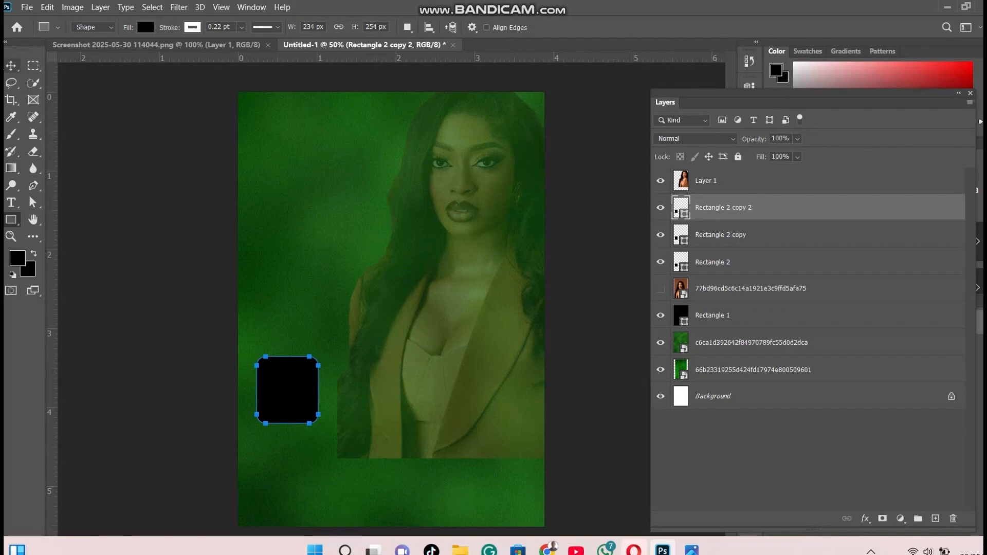
pyautogui.click(11, 66)
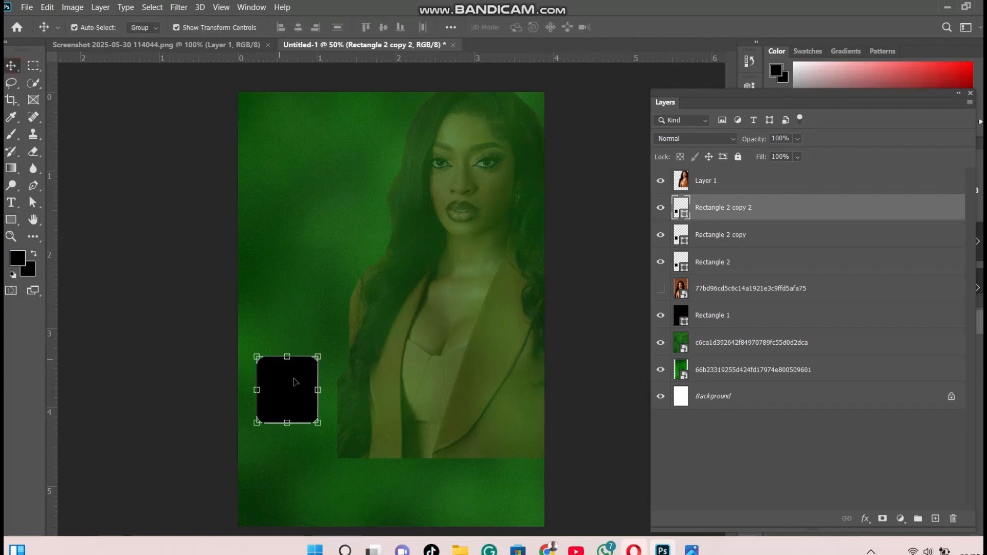
# Move the two rounded rectangle copies rightward so the three rounded rectangles form a horizontal row
pyautogui.moveTo(296, 383); pyautogui.dragTo(460, 383)
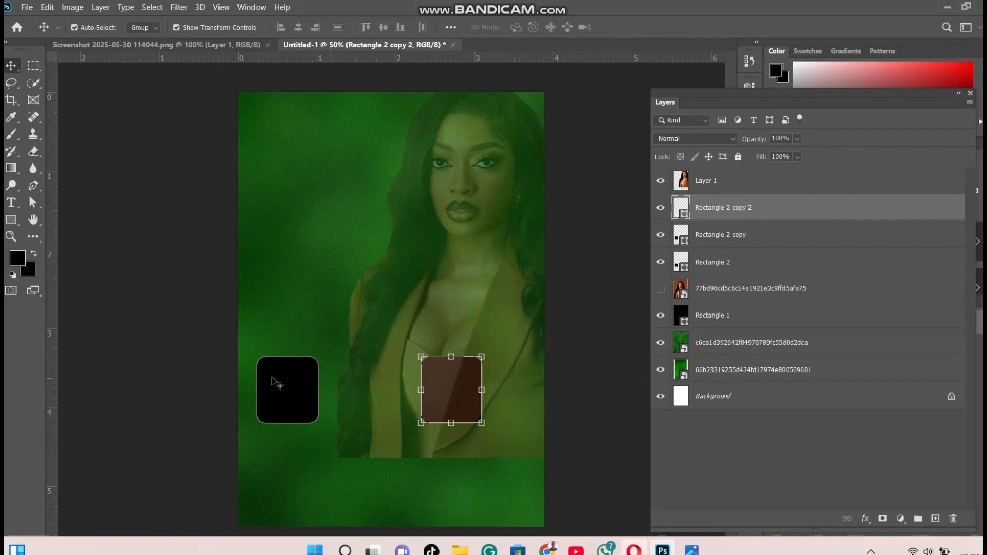
pyautogui.click(748, 236)
pyautogui.moveTo(300, 397); pyautogui.dragTo(381, 400)
# Nudge the woman's cutout slightly right and the original rounded rectangle slightly left
pyautogui.click(470, 398)
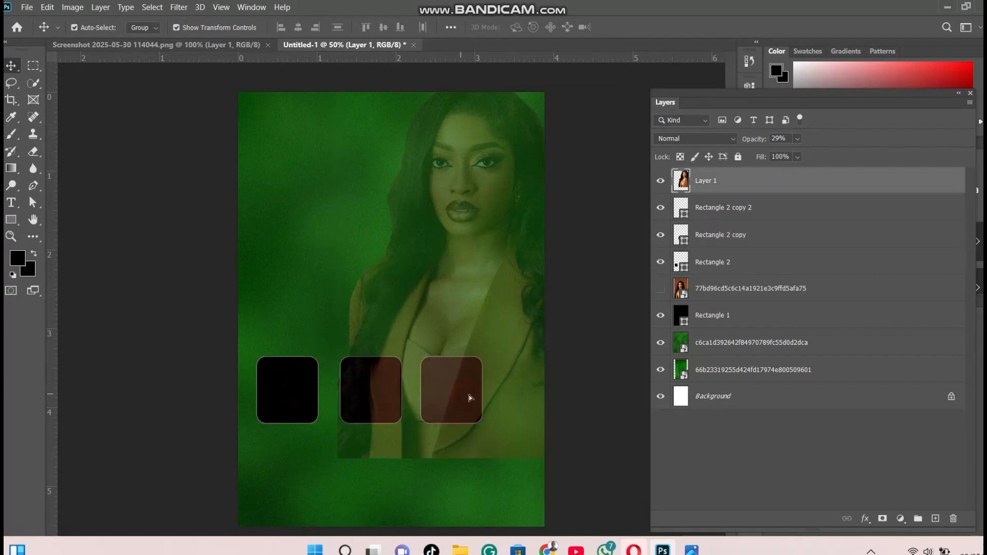
pyautogui.moveTo(470, 398); pyautogui.dragTo(480, 399)
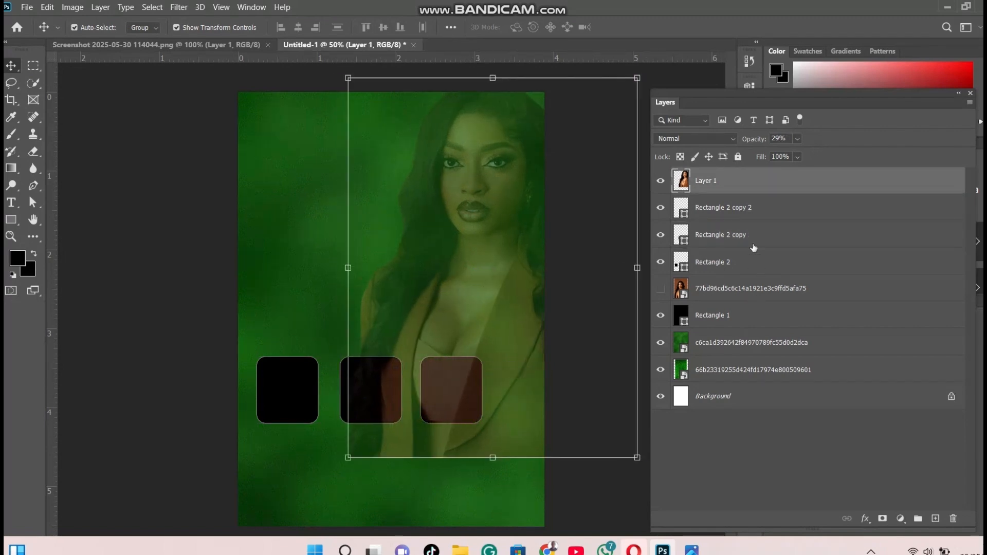
pyautogui.click(733, 268)
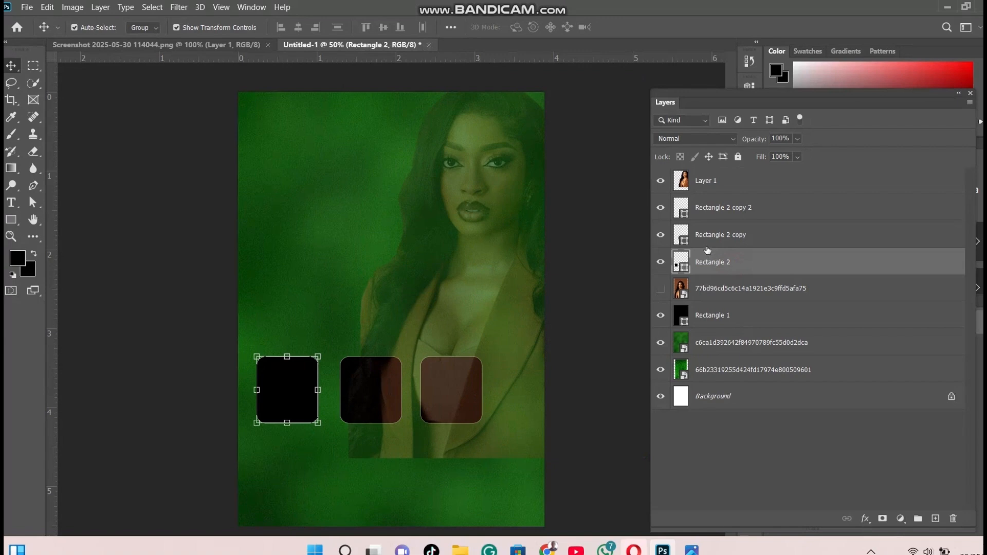
pyautogui.moveTo(296, 385); pyautogui.dragTo(283, 386)
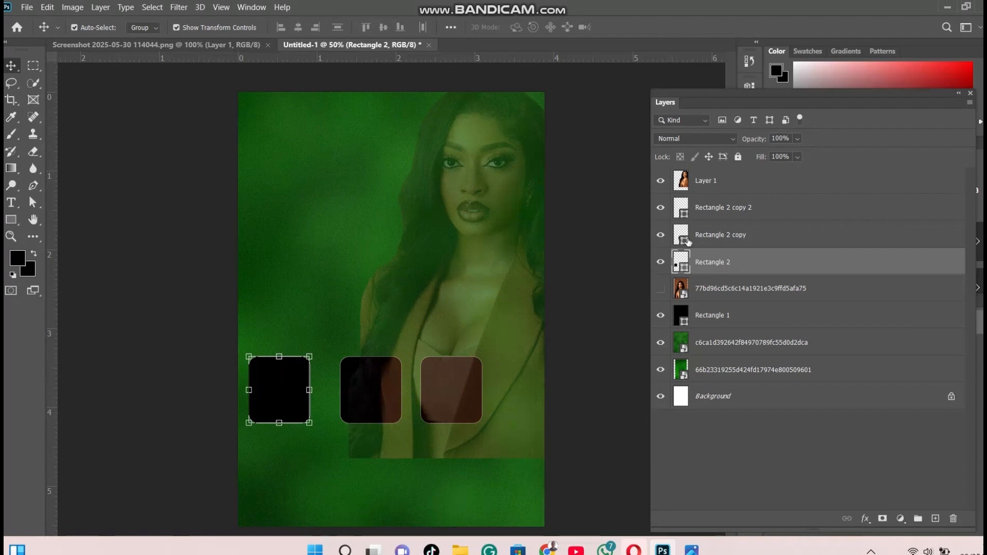
# Shift the rightmost rounded rectangle and the woman's cutout further right to widen the row's spacing
pyautogui.click(721, 235)
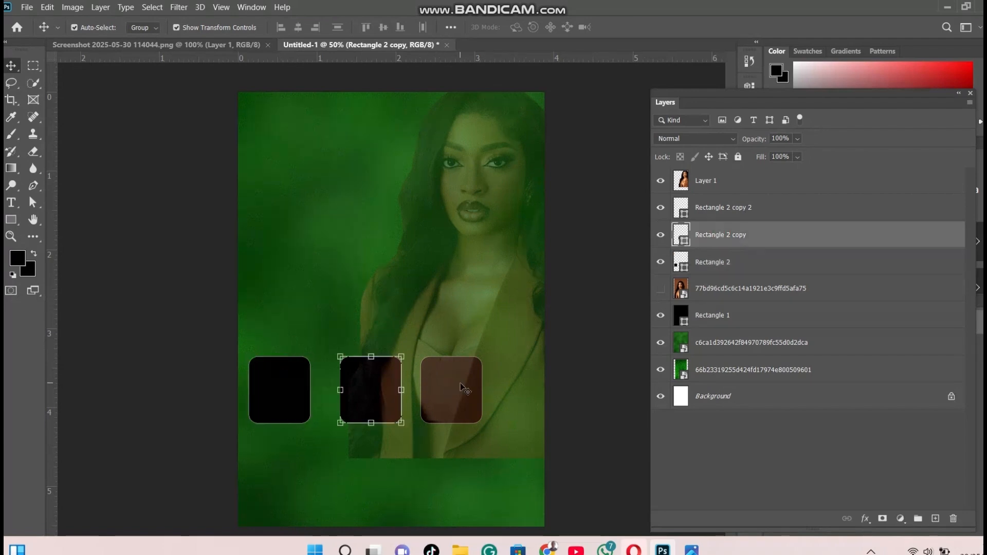
pyautogui.click(755, 210)
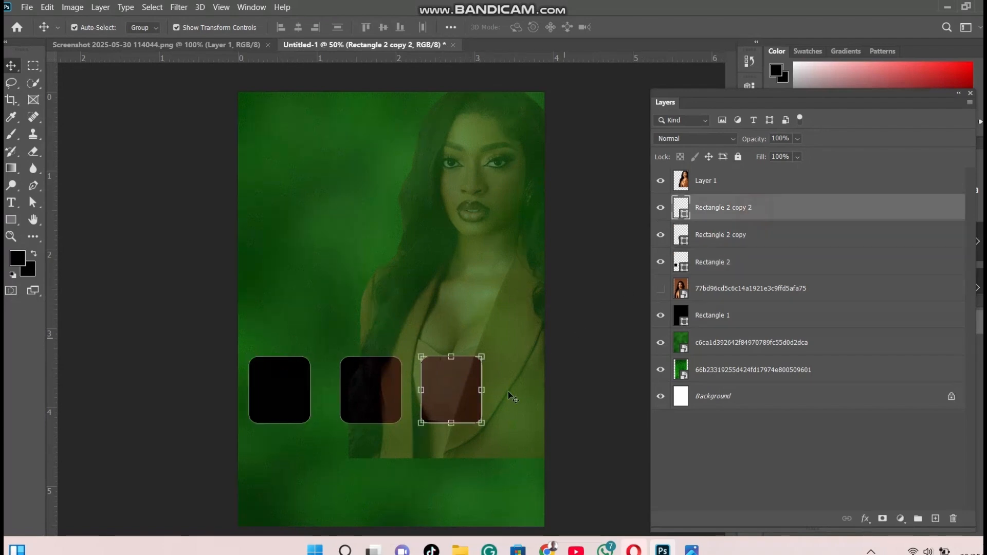
pyautogui.moveTo(454, 396); pyautogui.dragTo(464, 395)
pyautogui.click(788, 214)
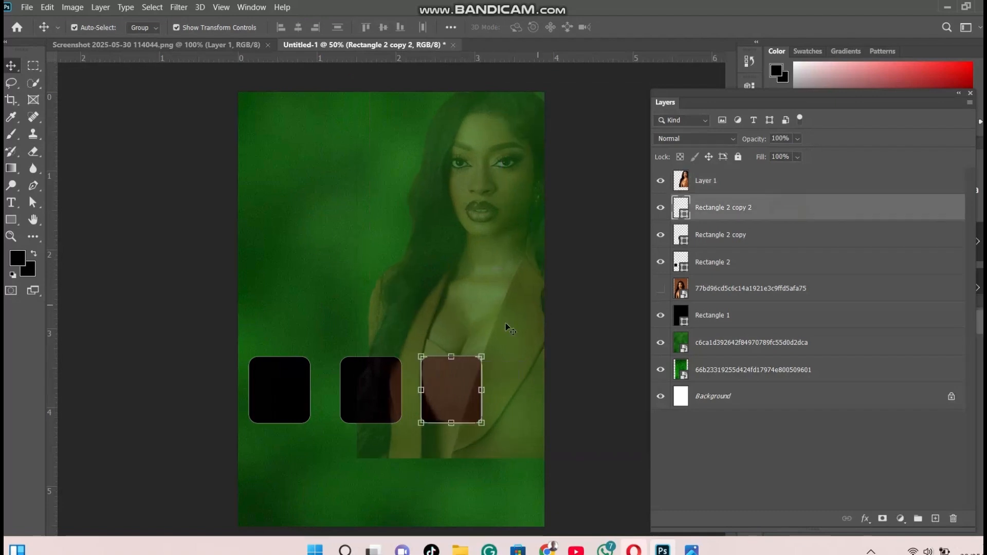
pyautogui.moveTo(468, 381); pyautogui.dragTo(478, 377)
pyautogui.keyDown('shift'); pyautogui.click(720, 180); pyautogui.keyUp('shift')
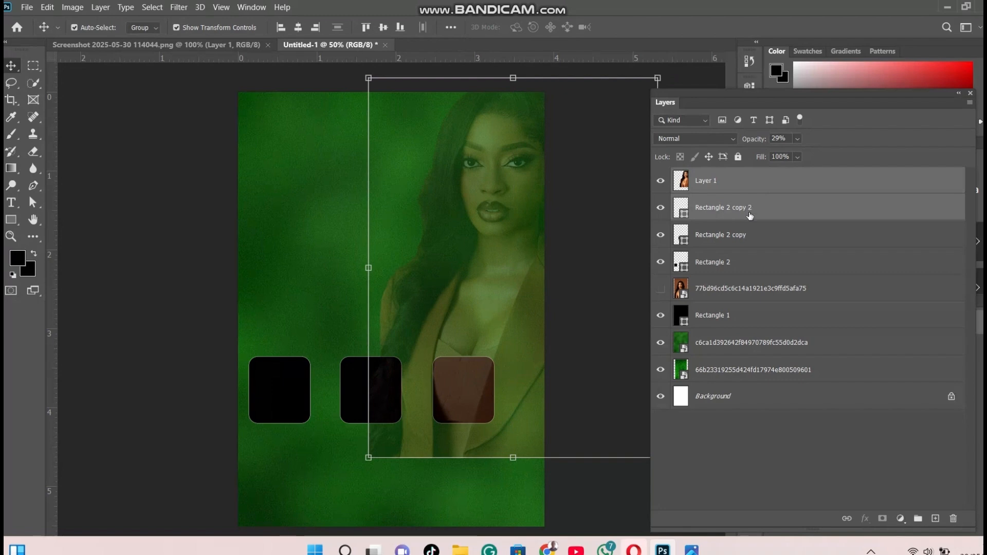
pyautogui.click(734, 191)
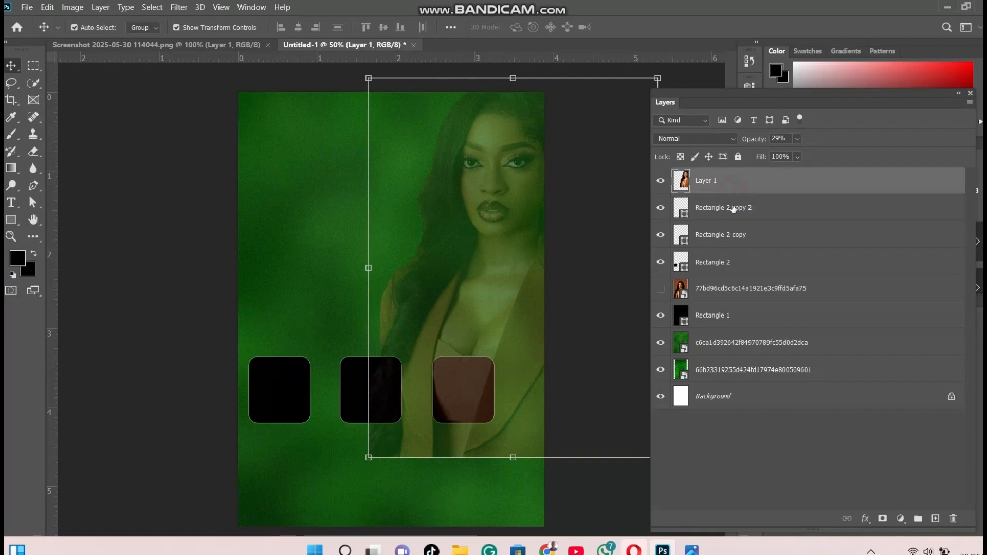
pyautogui.click(734, 208)
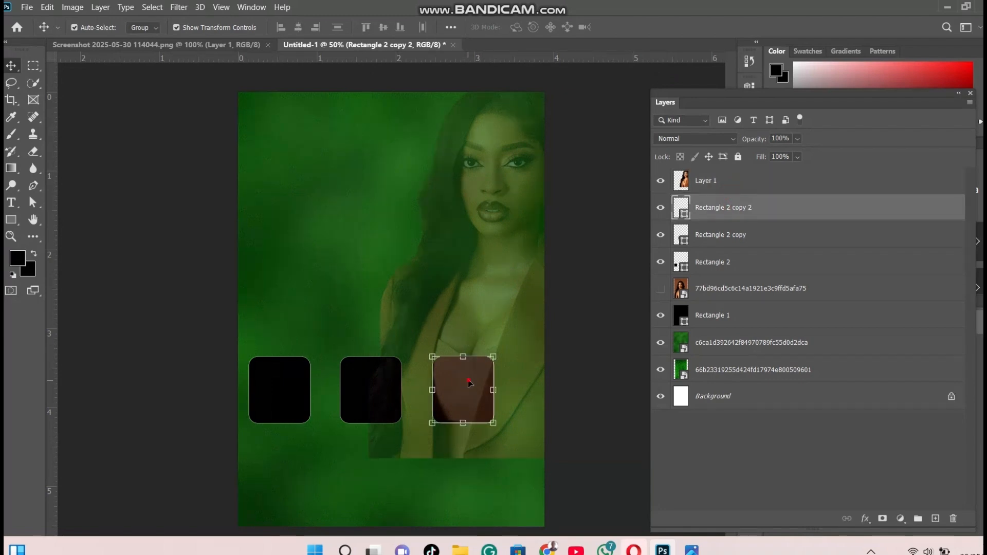
pyautogui.moveTo(469, 384); pyautogui.dragTo(479, 383)
pyautogui.keyDown('shift'); pyautogui.click(720, 181); pyautogui.keyUp('shift')
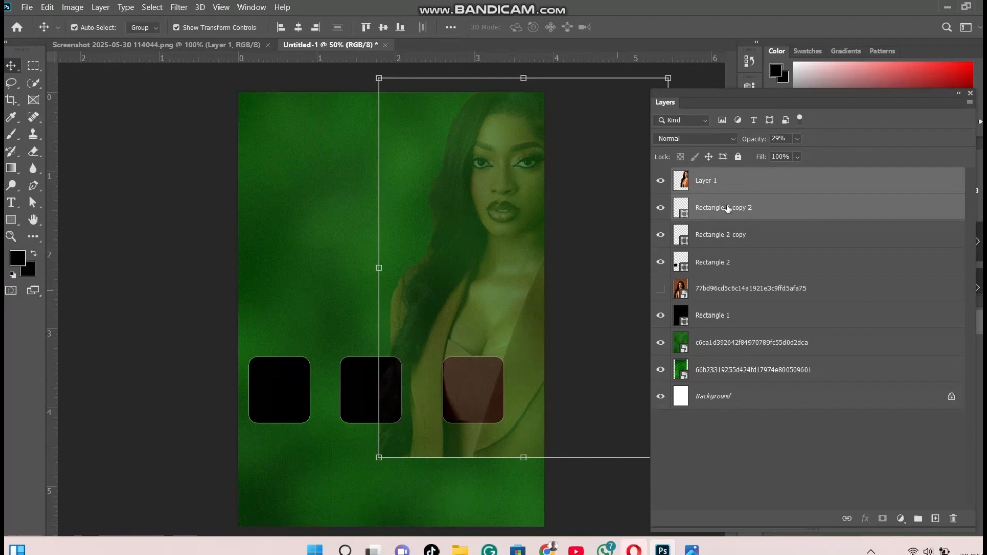
pyautogui.click(780, 208)
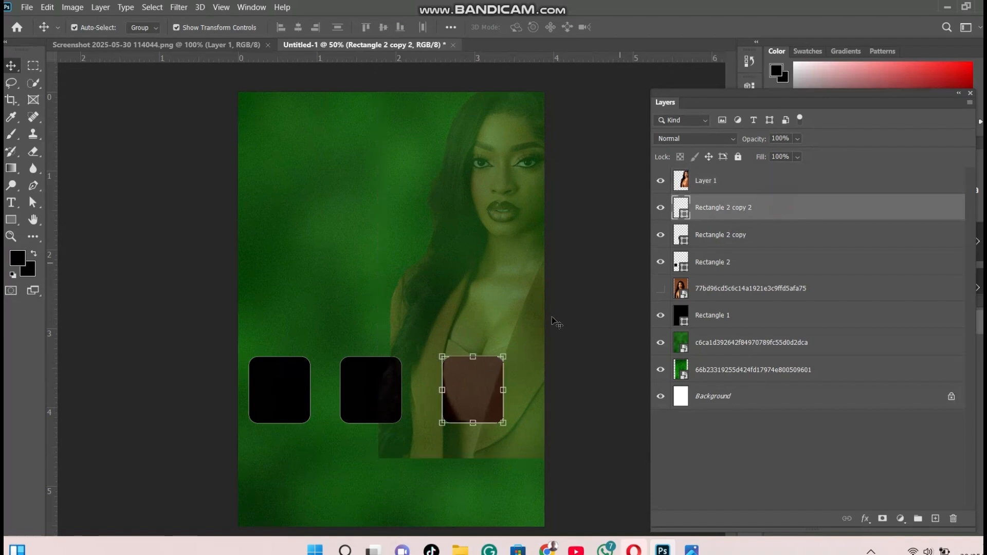
pyautogui.moveTo(496, 380); pyautogui.dragTo(503, 380)
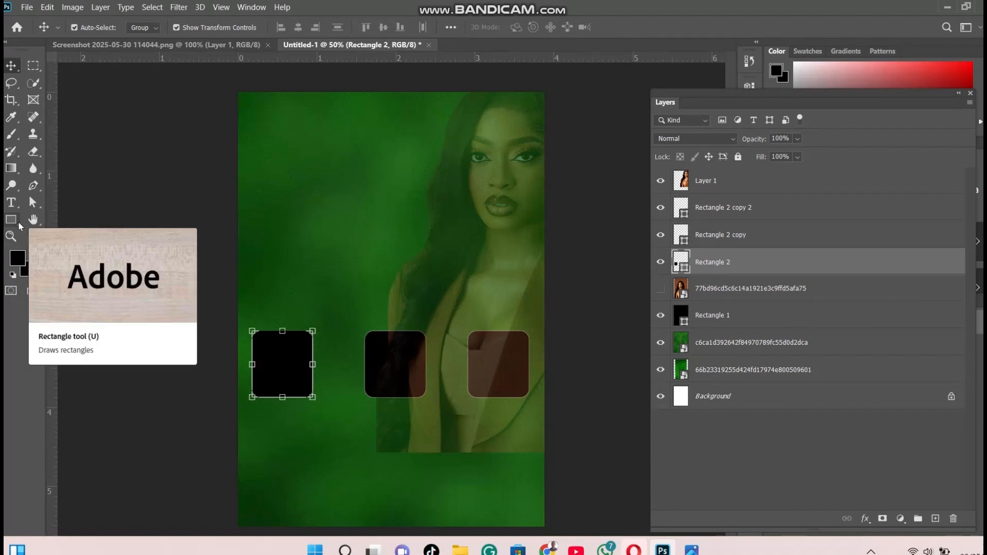
# Draw a square-cornered black rectangle about 220 x 241 px below the row of rounded rectangles and duplicate its layer twice
pyautogui.moveTo(19, 226); pyautogui.dragTo(52, 220)
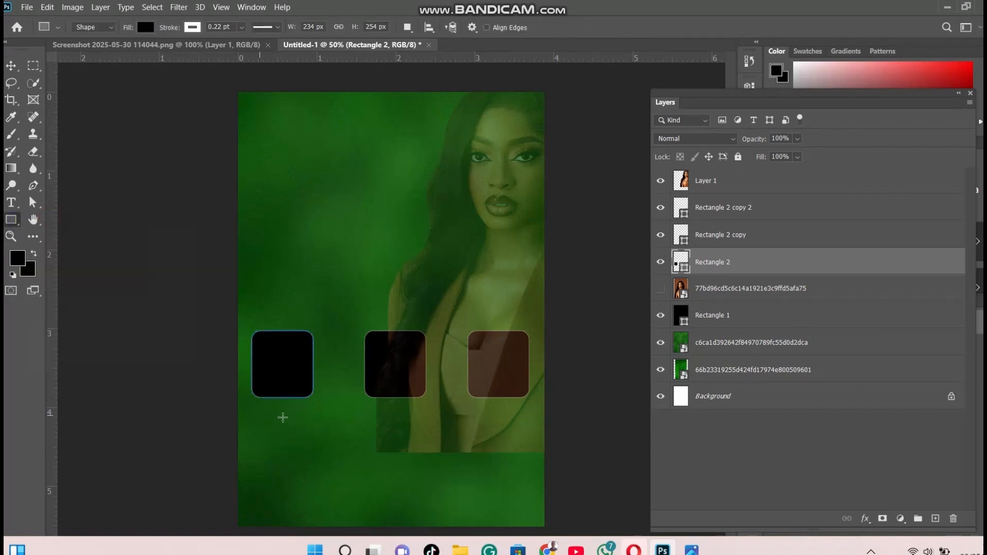
pyautogui.moveTo(277, 417); pyautogui.dragTo(334, 480)
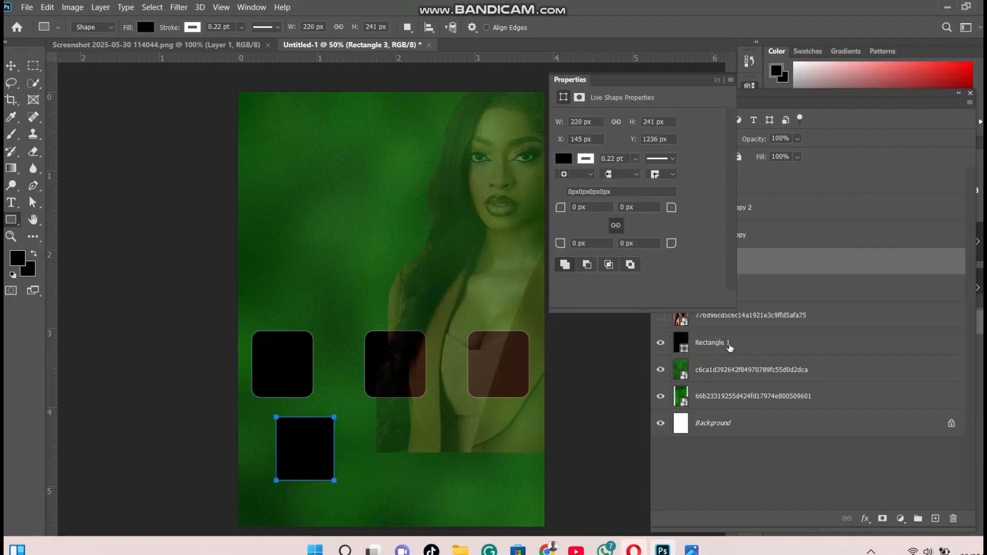
pyautogui.click(718, 81)
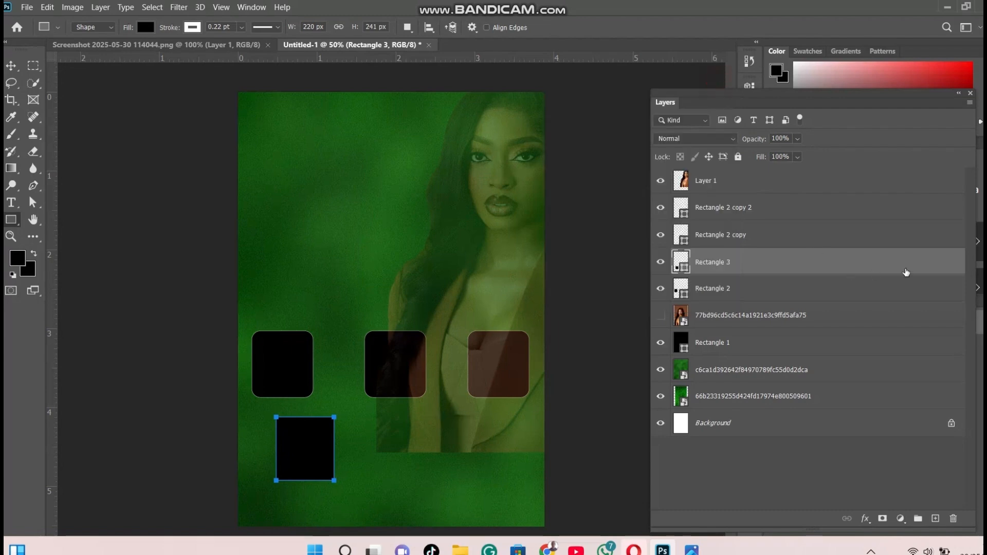
pyautogui.moveTo(921, 267); pyautogui.dragTo(941, 514)
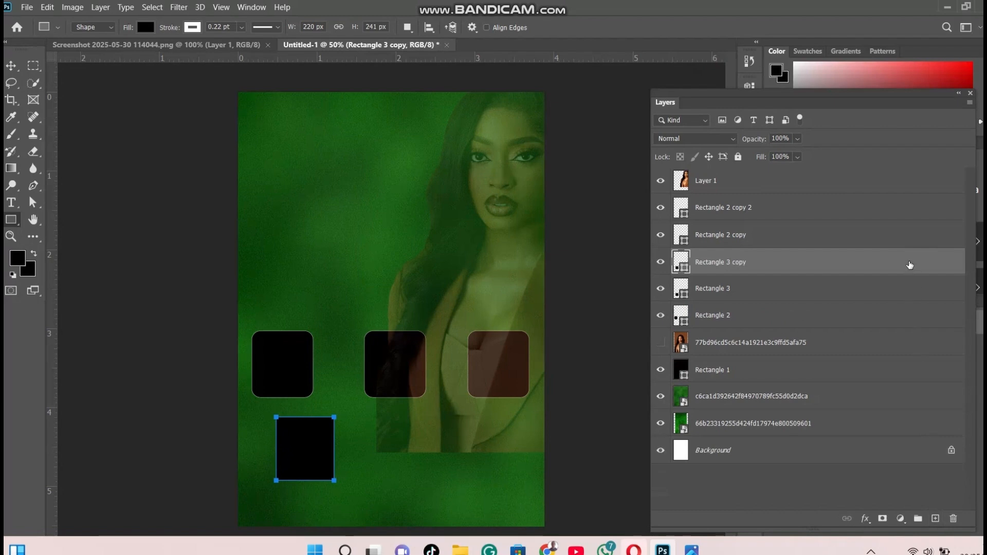
pyautogui.moveTo(910, 259); pyautogui.dragTo(937, 521)
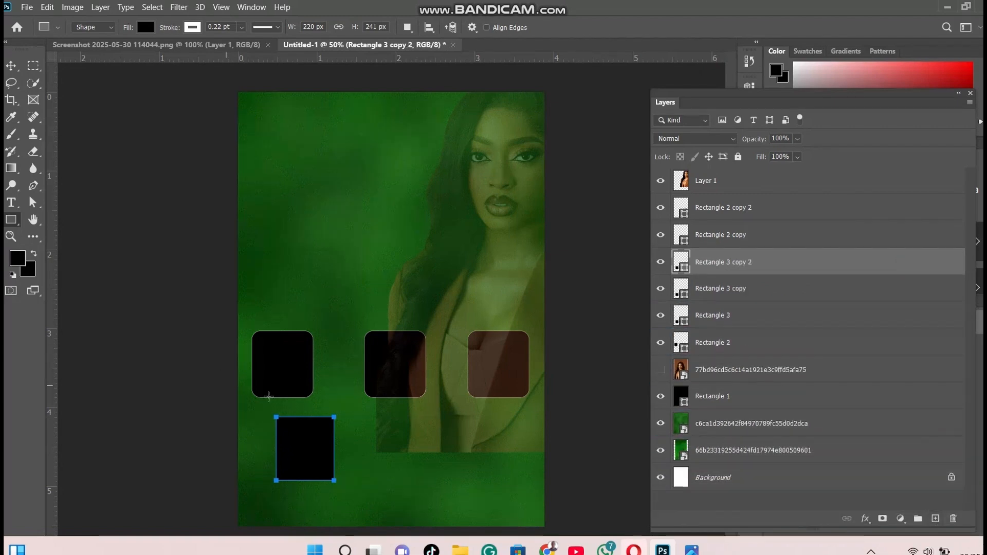
# Arrange the three square-cornered rectangles into a second row, with the two copies under the middle and rightmost rounded rectangles
pyautogui.click(11, 65)
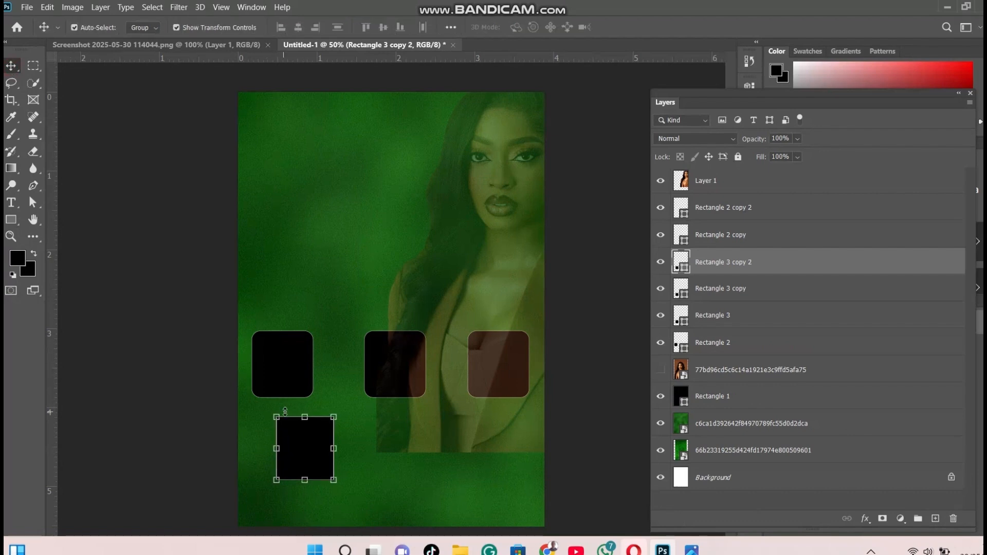
pyautogui.moveTo(323, 456); pyautogui.dragTo(504, 453)
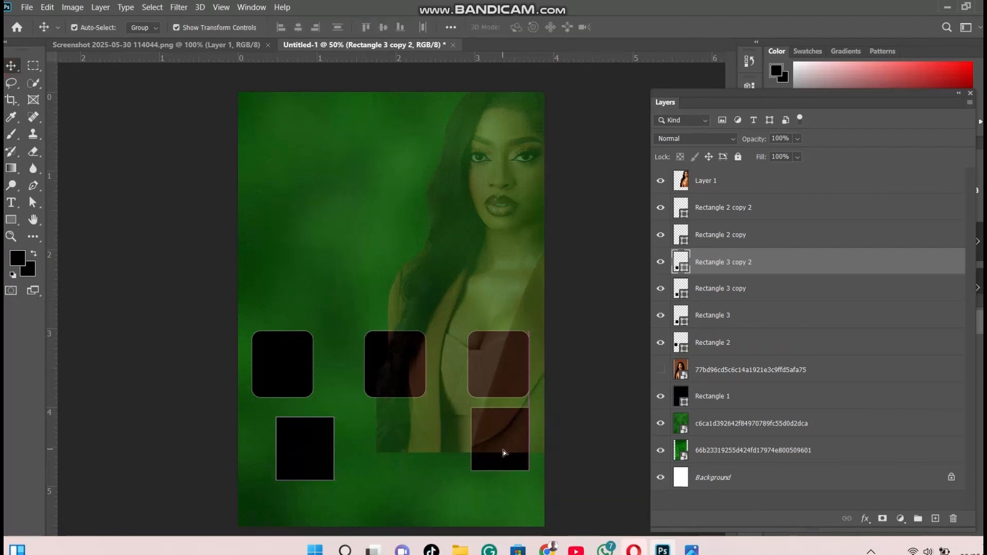
pyautogui.click(309, 457)
pyautogui.moveTo(310, 457); pyautogui.dragTo(402, 441)
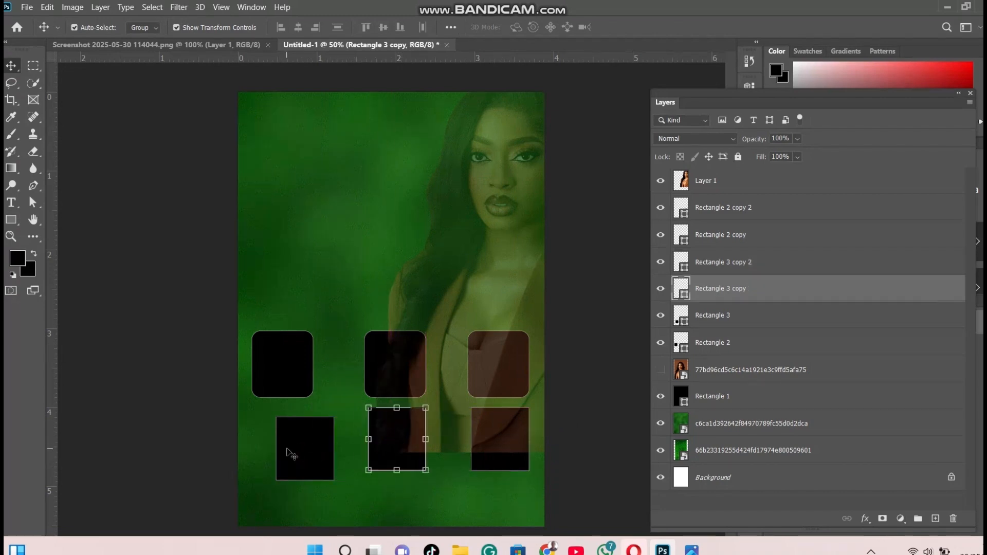
pyautogui.click(309, 455)
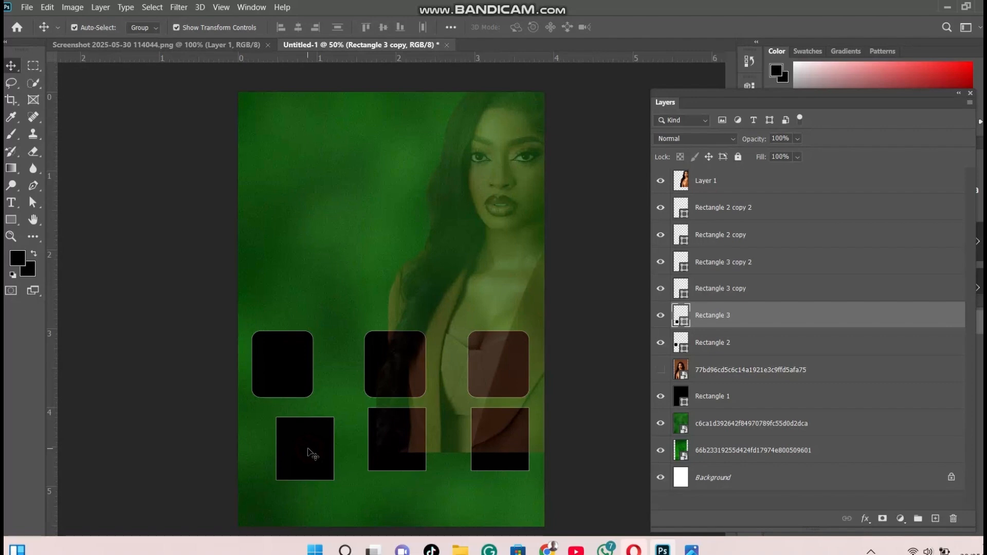
pyautogui.moveTo(309, 452)
pyautogui.mouseDown()
pyautogui.moveTo(290, 445)
pyautogui.moveTo(307, 444)
pyautogui.mouseUp()
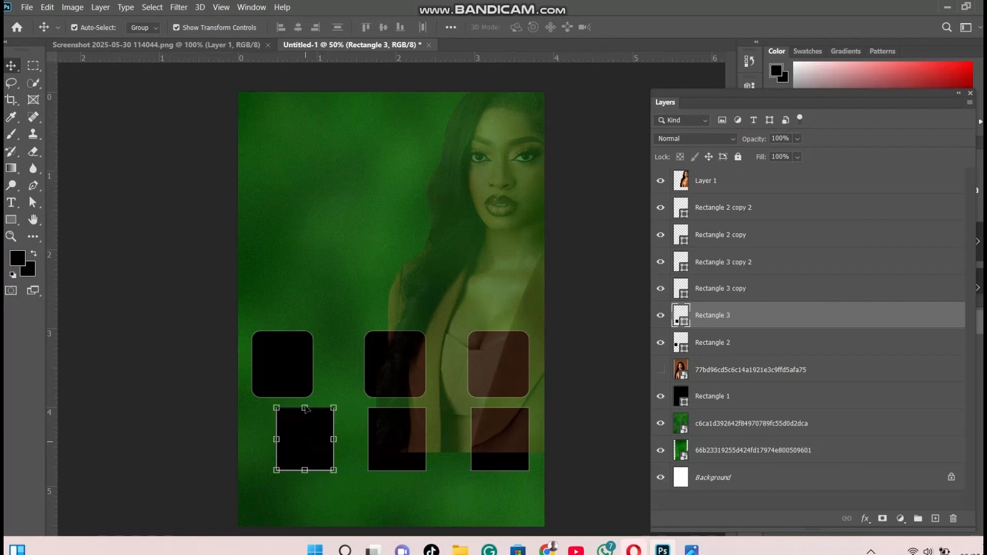
# Move the leftmost rounded rectangle right to line it up above the lower-left rectangle
pyautogui.click(296, 374)
pyautogui.moveTo(295, 373); pyautogui.dragTo(310, 372)
pyautogui.moveTo(310, 373); pyautogui.dragTo(316, 372)
# Place the green dress photo e492ee62bc3a5330e359fcb7b51fd537.jpg as an embedded image directly above the Rectangle 2 layer
pyautogui.click(31, 9)
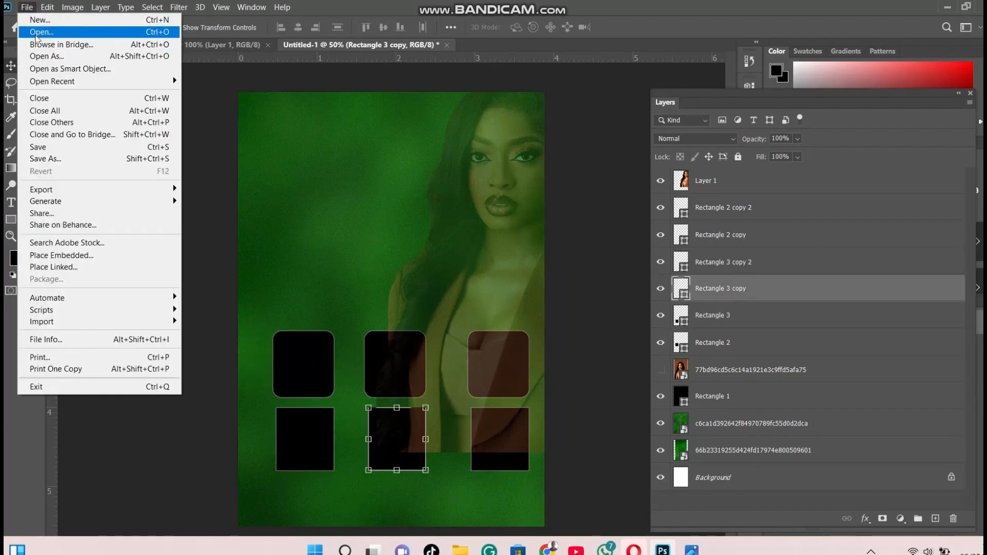
pyautogui.click(707, 340)
pyautogui.click(704, 339)
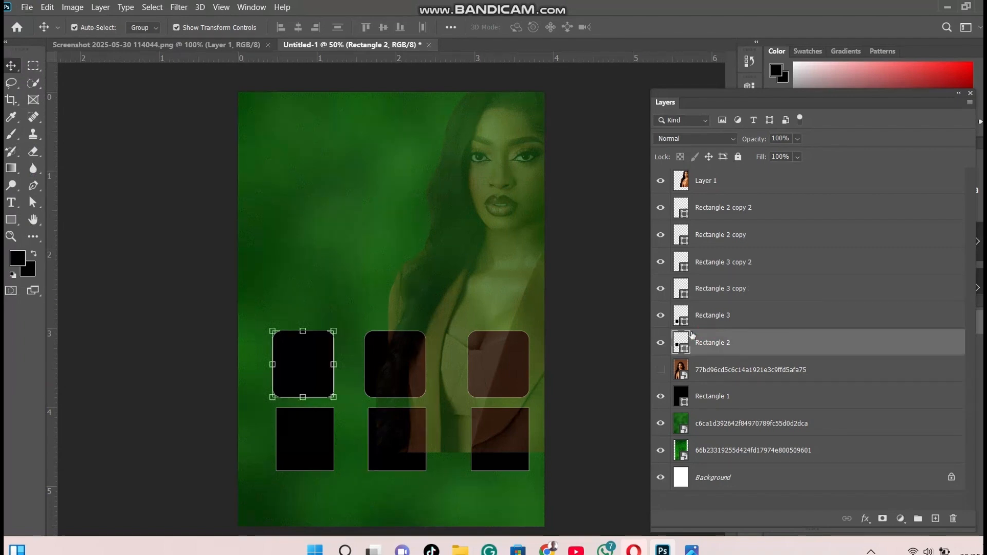
pyautogui.click(29, 7)
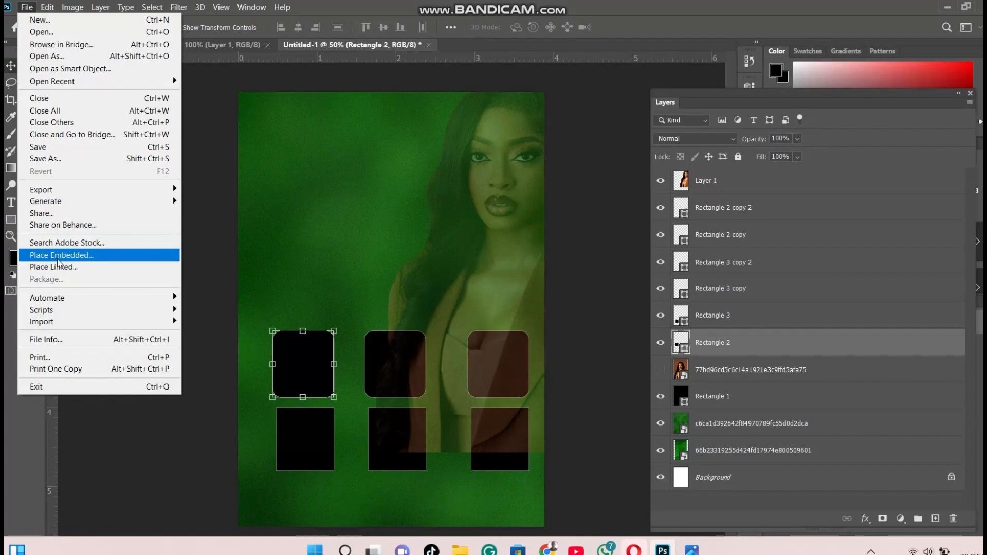
pyautogui.click(58, 258)
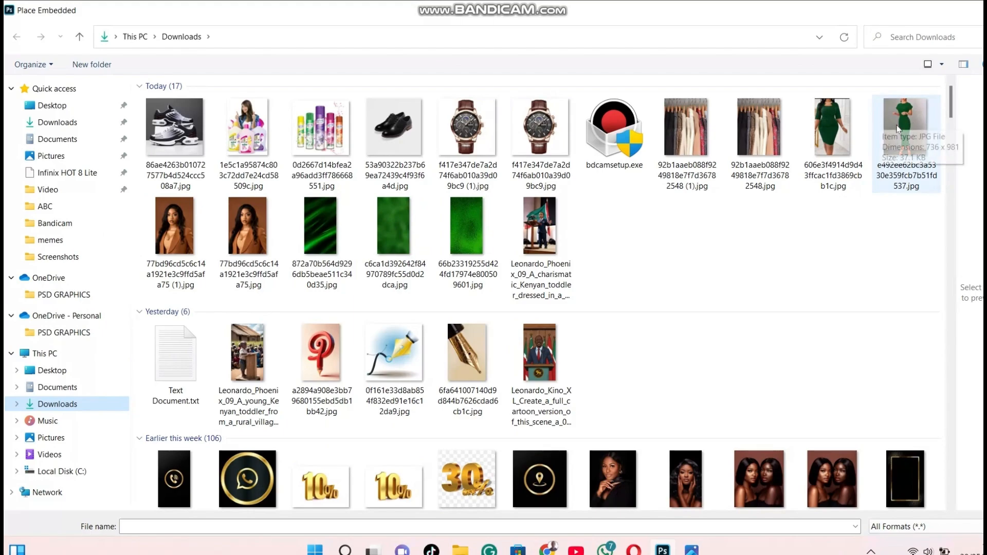
pyautogui.doubleClick(899, 127)
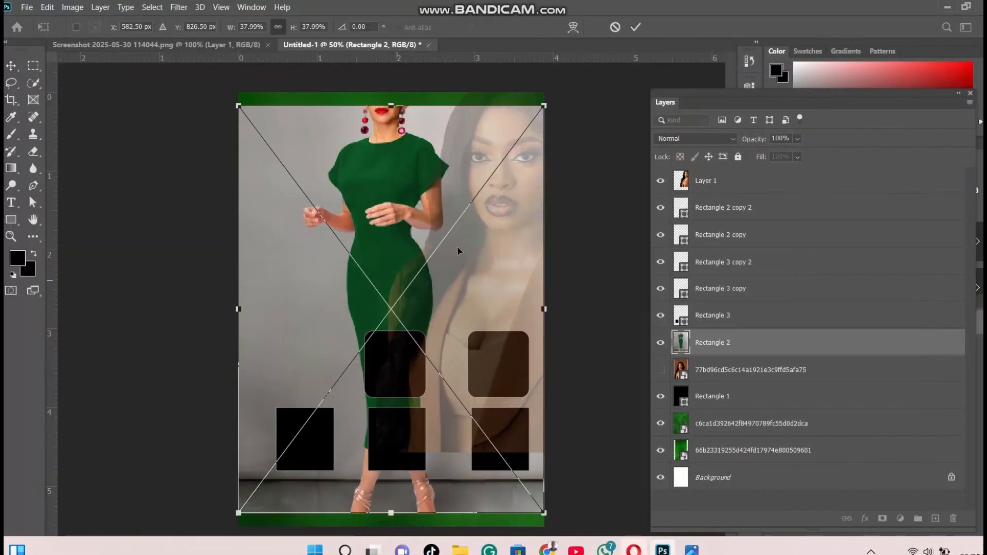
# Scale the green dress photo down to 7.50% and position it over the upper-left rounded rectangle
pyautogui.moveTo(539, 108); pyautogui.dragTo(358, 354)
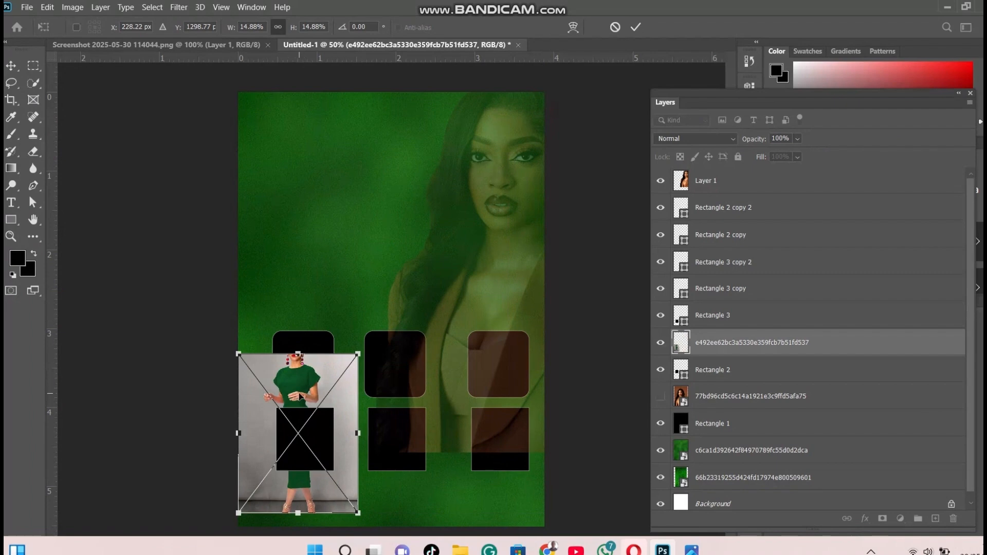
pyautogui.moveTo(302, 393); pyautogui.dragTo(306, 337)
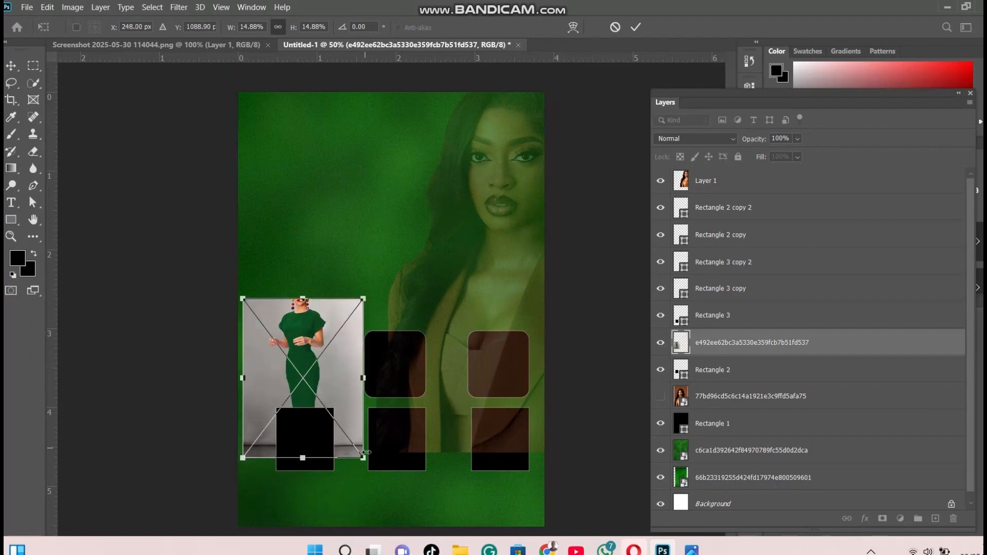
pyautogui.moveTo(359, 456); pyautogui.dragTo(313, 363)
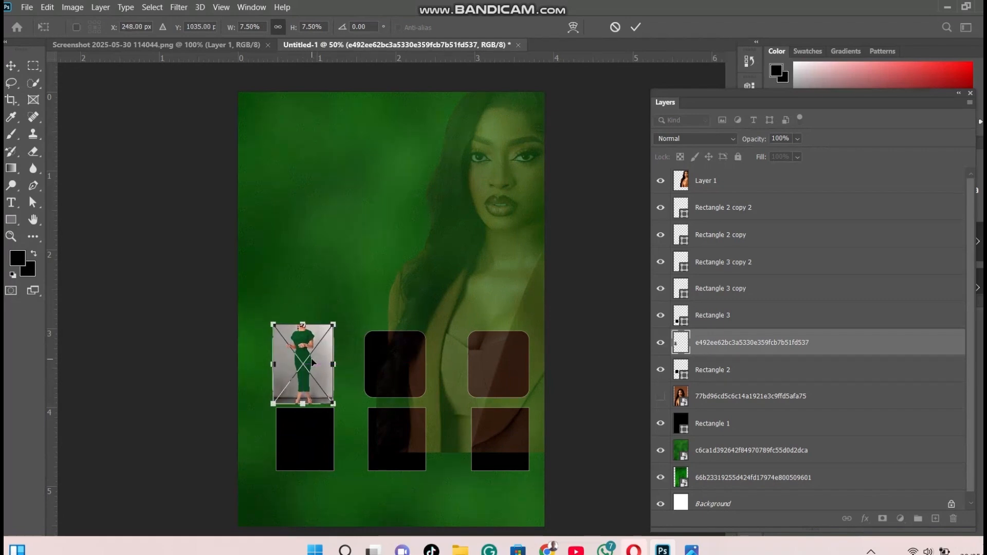
pyautogui.click(717, 323)
# Clip the green dress photo to the upper-left rounded rectangle with a clipping mask
pyautogui.click(752, 347)
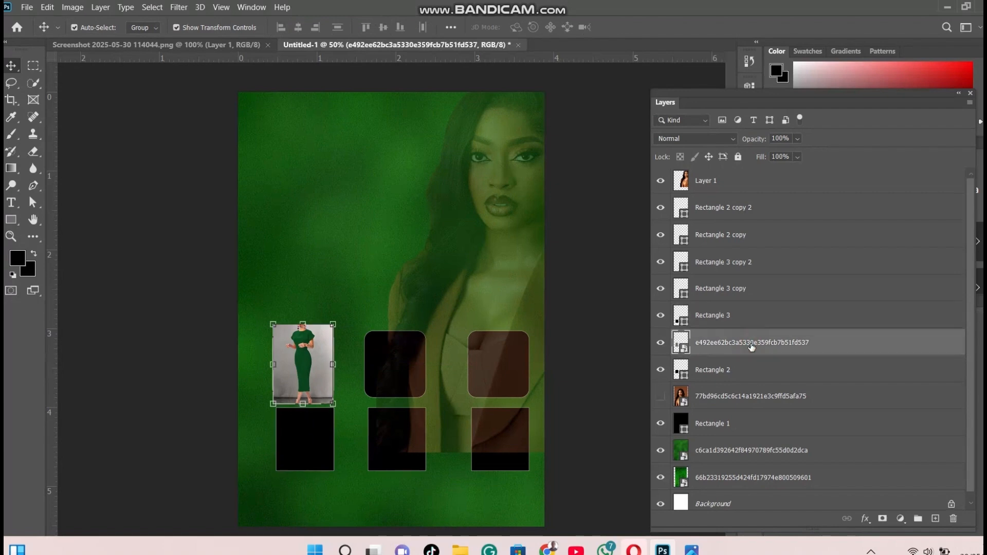
pyautogui.rightClick(752, 347)
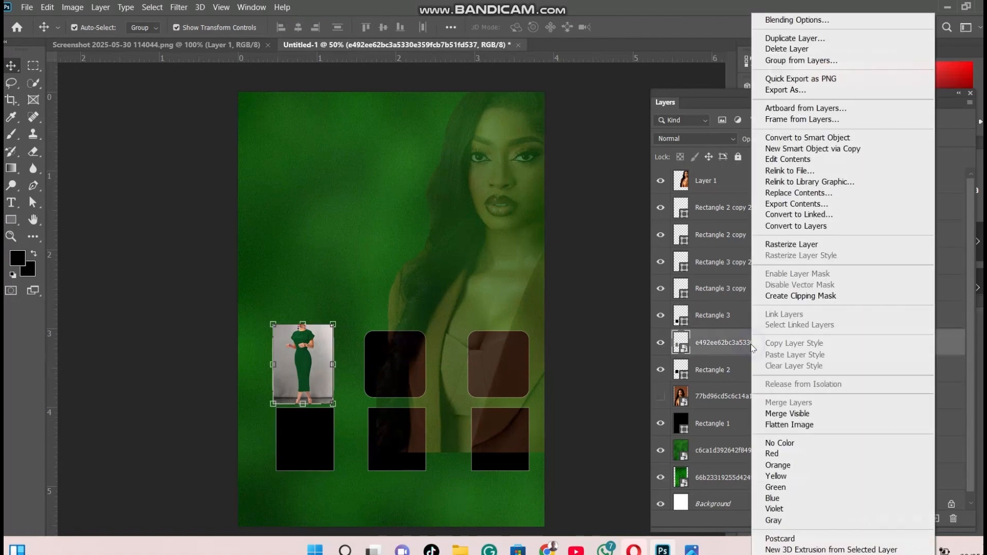
pyautogui.click(801, 297)
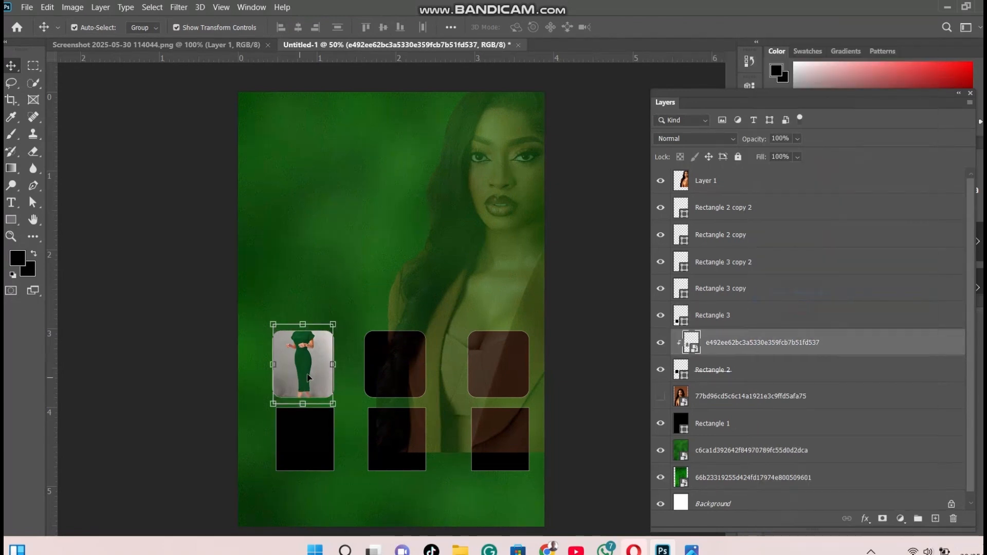
# Shift the green dress photo down inside its rounded rectangle so the neckline and upper dress fill the frame
pyautogui.moveTo(307, 378)
pyautogui.mouseDown()
pyautogui.moveTo(302, 385)
pyautogui.moveTo(308, 381)
pyautogui.mouseUp()
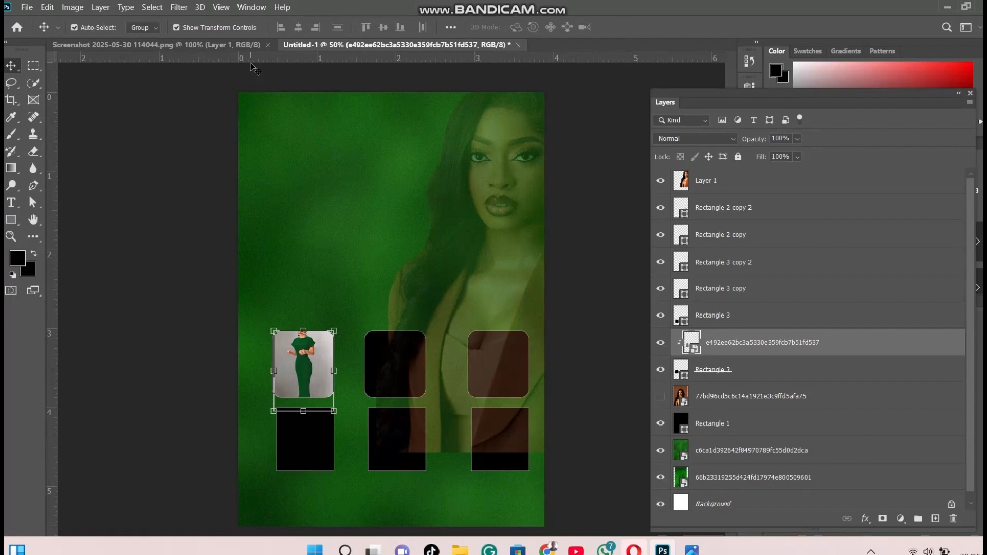
pyautogui.click(193, 182)
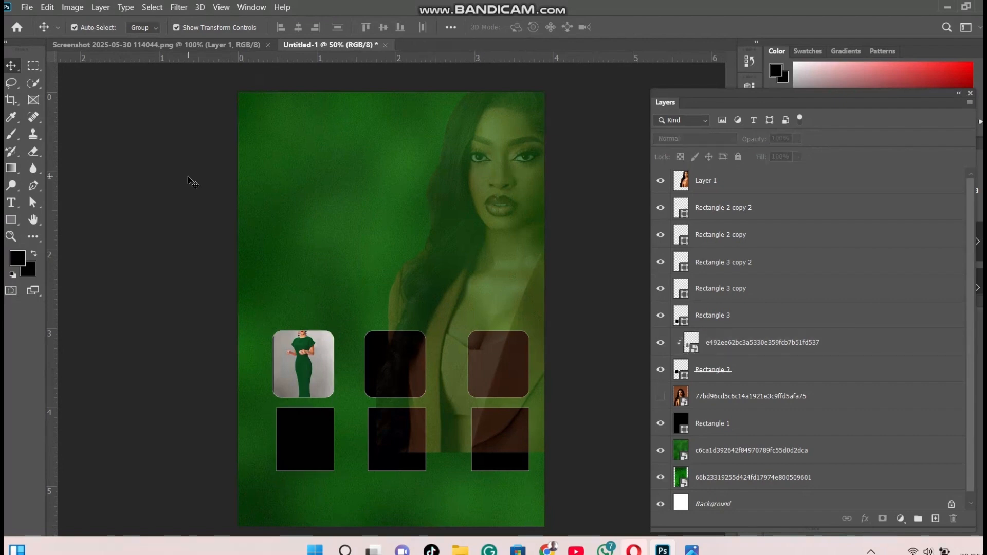
# Place the clothes rack photo 92b1aaeb088f9249818e7f7d36782548 (1).jpg as an embedded image, scaled to 17.07% above the middle upper rounded rectangle
pyautogui.click(25, 6)
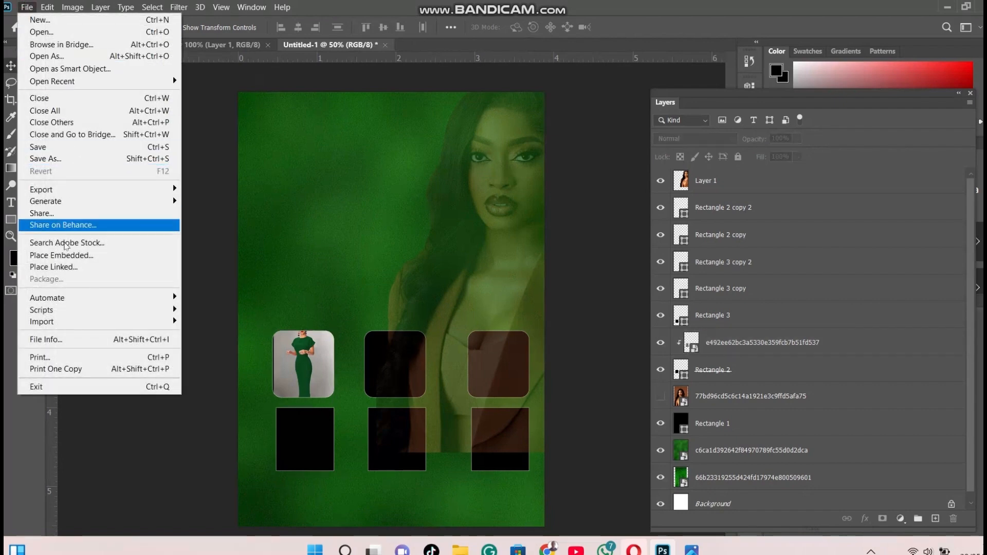
pyautogui.click(65, 255)
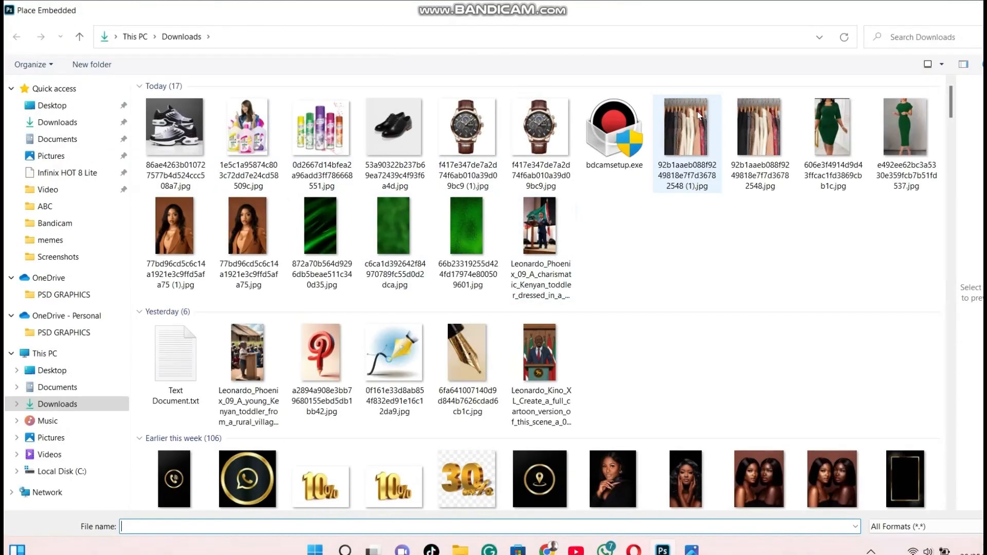
pyautogui.doubleClick(709, 119)
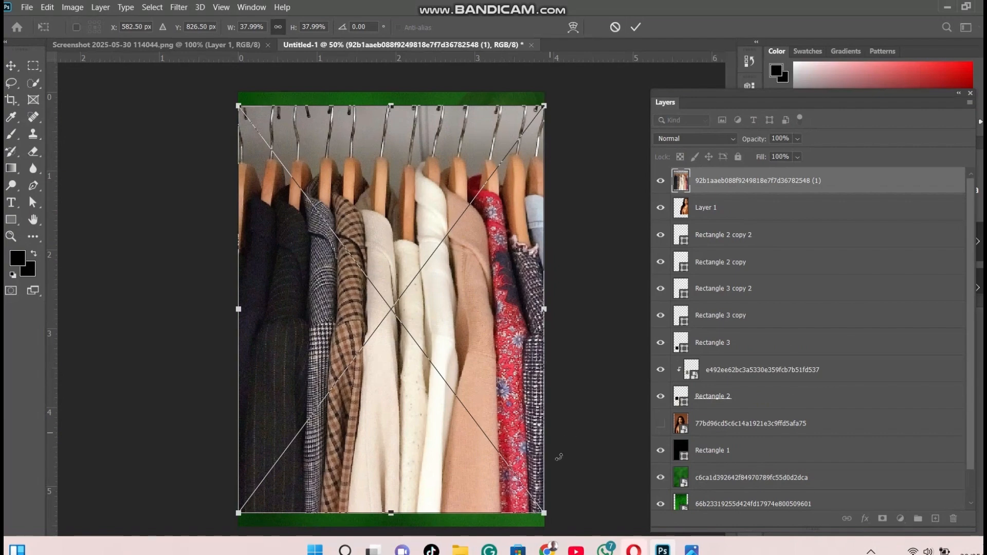
pyautogui.moveTo(544, 512); pyautogui.dragTo(376, 288)
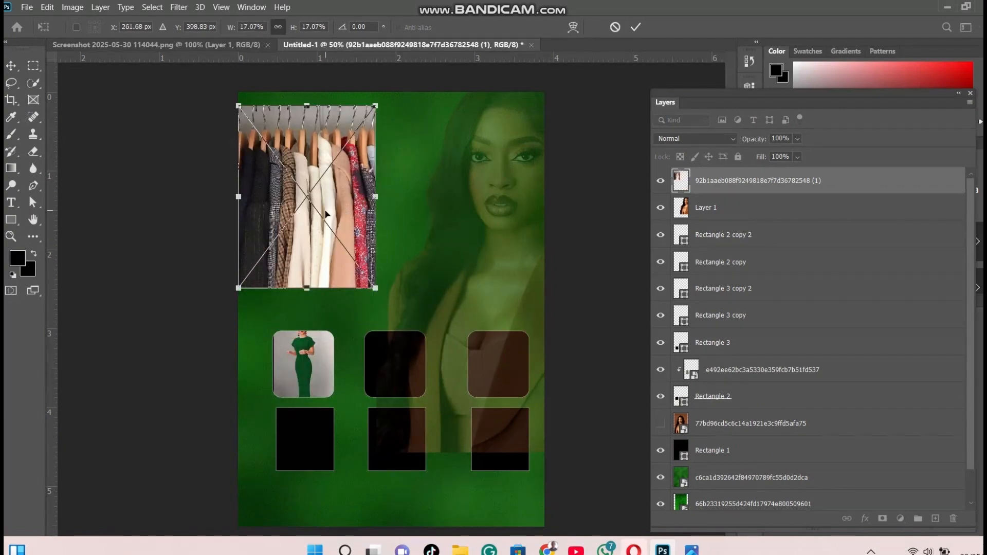
pyautogui.moveTo(325, 214); pyautogui.dragTo(465, 299)
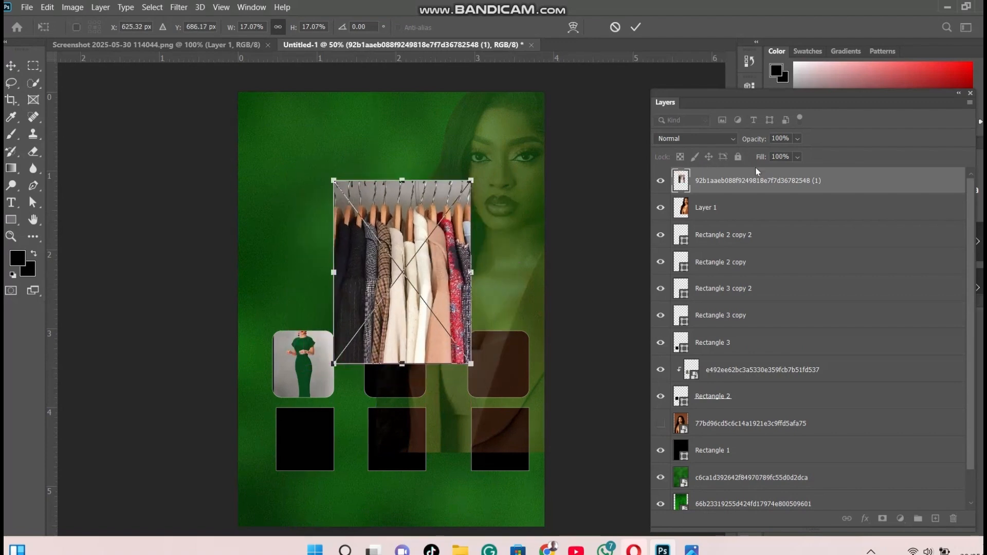
# Move the clothes rack layer directly above Rectangle 2 copy and shift the faded woman cutout slightly
pyautogui.moveTo(760, 188); pyautogui.dragTo(696, 218)
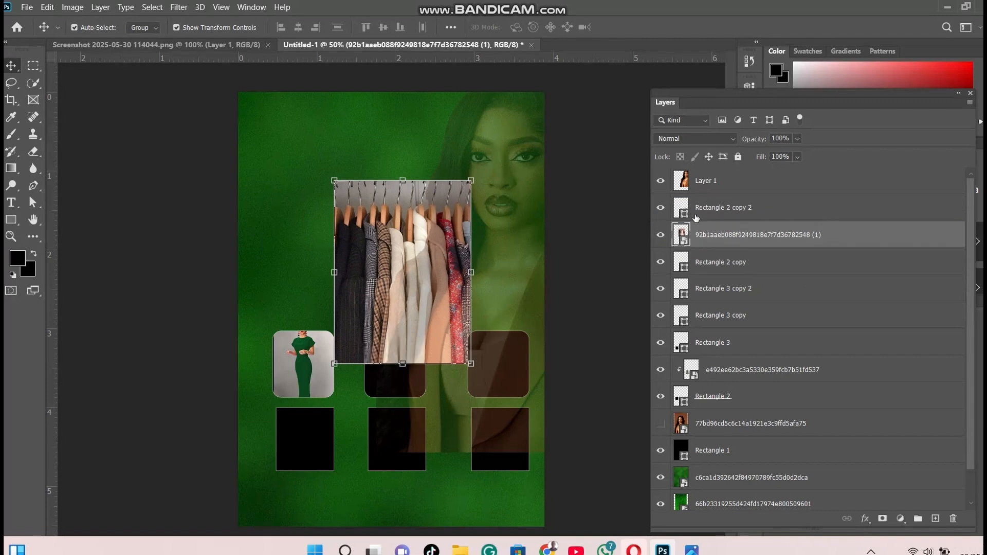
pyautogui.click(662, 236)
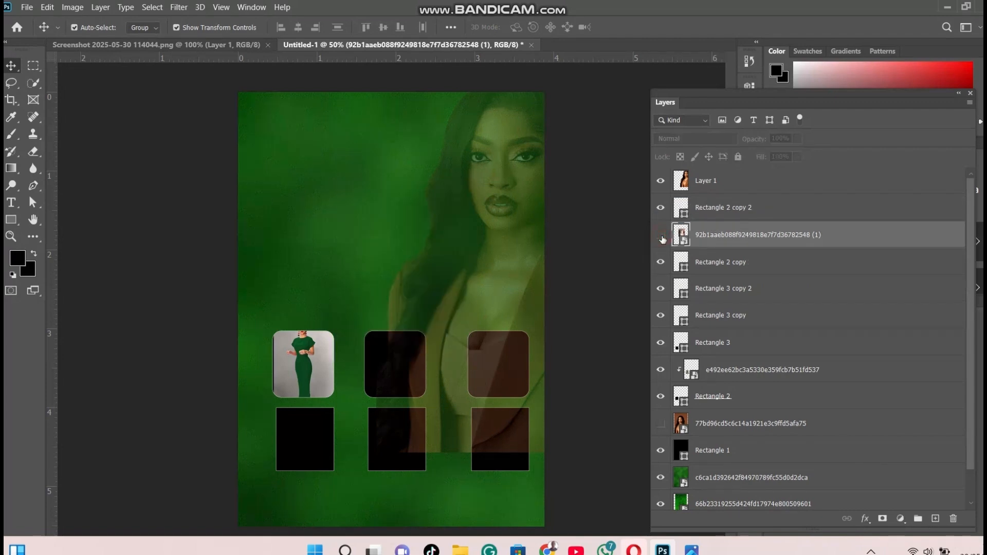
pyautogui.click(662, 236)
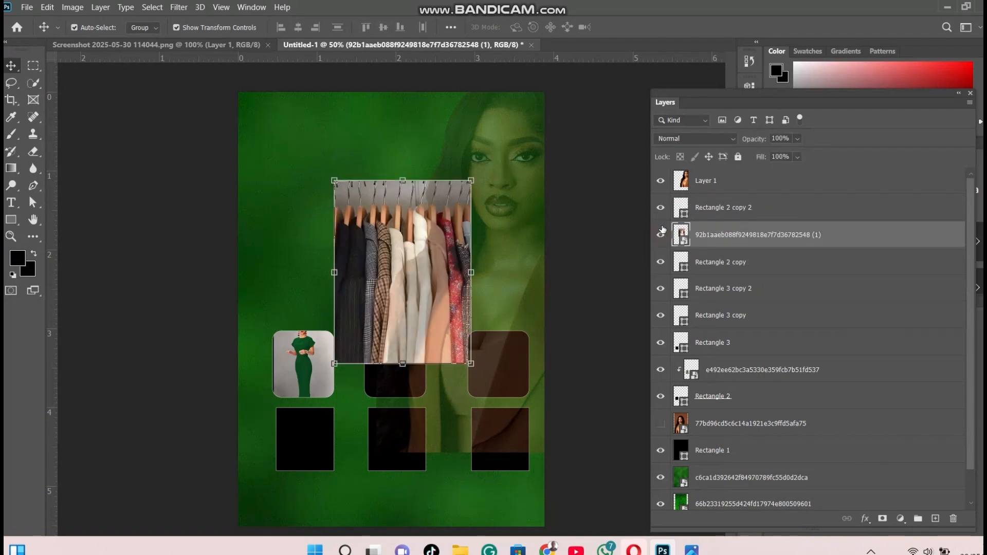
pyautogui.click(661, 262)
pyautogui.moveTo(425, 281)
pyautogui.mouseDown()
pyautogui.moveTo(404, 323)
pyautogui.moveTo(415, 283)
pyautogui.mouseUp()
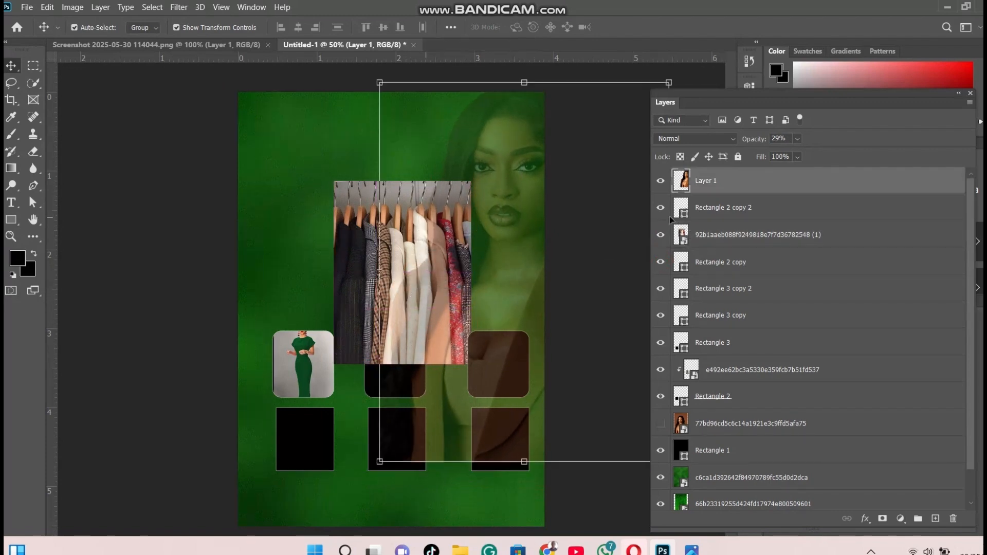
pyautogui.click(746, 232)
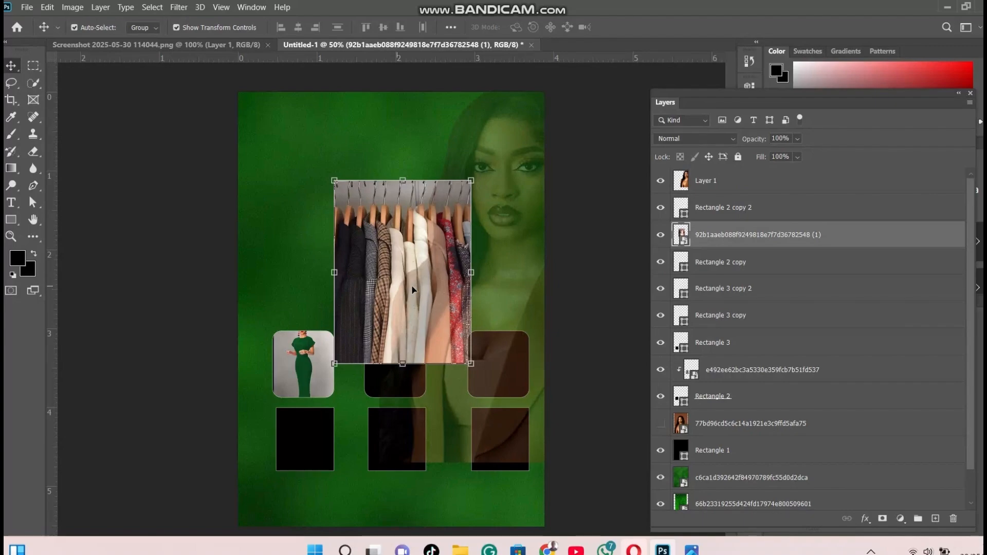
# Shrink the clothes rack photo to about half size, position it over the middle upper rounded rectangle and clip it to that shape
pyautogui.moveTo(471, 180); pyautogui.dragTo(403, 273)
pyautogui.moveTo(368, 318); pyautogui.dragTo(398, 376)
pyautogui.hotkey('ctrl', 'alt', 'g')
# Place the spray bottles photo 0d2667d14bfea2a96add3ff786668551.jpg as an embedded image directly above the Rectangle 2 copy 2 layer
pyautogui.click(27, 7)
pyautogui.click(62, 253)
pyautogui.doubleClick(249, 123)
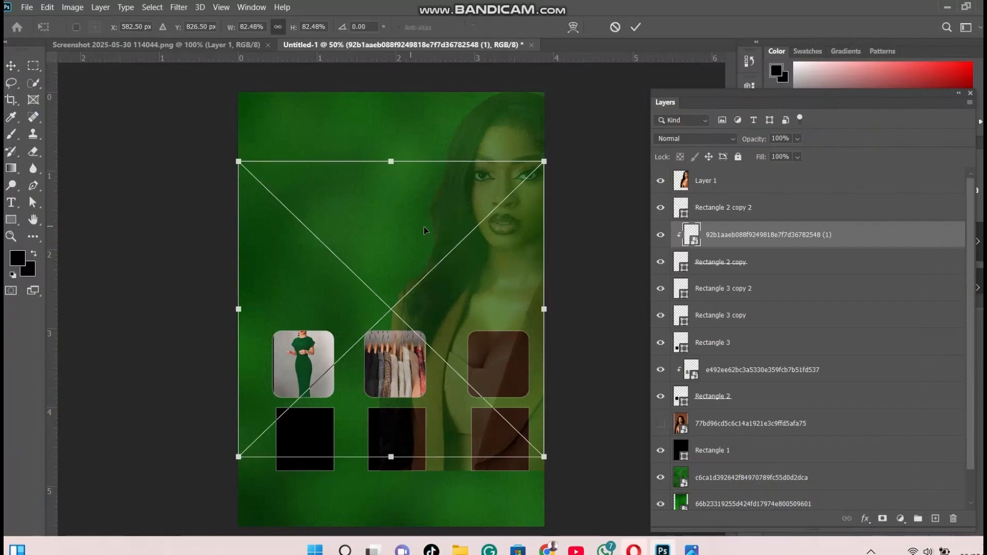
pyautogui.moveTo(238, 458); pyautogui.dragTo(325, 372)
pyautogui.press('Return')
pyautogui.moveTo(734, 229)
pyautogui.mouseDown()
pyautogui.moveTo(730, 173)
pyautogui.moveTo(730, 221)
pyautogui.mouseUp()
# Scale the spray bottles photo to 20.26%, position it over the upper-right rounded rectangle and clip it to that shape
pyautogui.moveTo(304, 185); pyautogui.dragTo(452, 330)
pyautogui.moveTo(502, 375)
pyautogui.mouseDown()
pyautogui.moveTo(532, 385)
pyautogui.moveTo(514, 377)
pyautogui.mouseUp()
pyautogui.rightClick(514, 377)
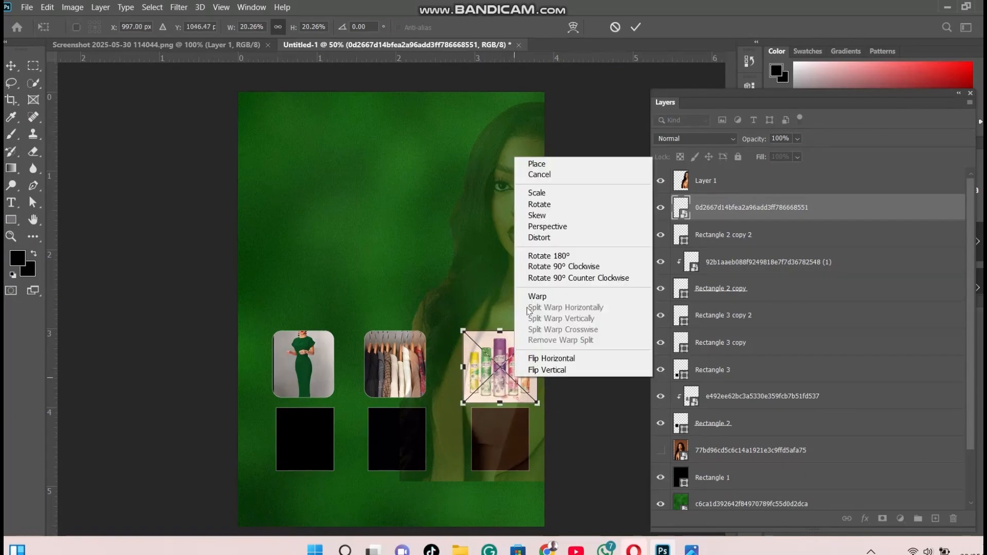
pyautogui.click(538, 163)
pyautogui.hotkey('ctrl', 'alt', 'g')
# Place the sneaker photo 86ae4263b010727577b4d524ccc508a7.jpg as an embedded image, scaled to about half size over the middle of the two rows
pyautogui.click(27, 8)
pyautogui.click(62, 253)
pyautogui.doubleClick(175, 125)
pyautogui.moveTo(544, 156); pyautogui.dragTo(402, 299)
pyautogui.moveTo(368, 392); pyautogui.dragTo(428, 379)
pyautogui.press('Return')
# Move the sneaker photo layer directly above Rectangle 3 copy and shift the faded woman cutout slightly upward
pyautogui.moveTo(731, 207); pyautogui.dragTo(730, 356)
pyautogui.moveTo(435, 366); pyautogui.dragTo(436, 342)
pyautogui.click(719, 346)
pyautogui.moveTo(299, 285); pyautogui.dragTo(353, 338)
pyautogui.moveTo(406, 393); pyautogui.dragTo(400, 430)
pyautogui.moveTo(456, 373); pyautogui.dragTo(443, 389)
pyautogui.press('Escape')
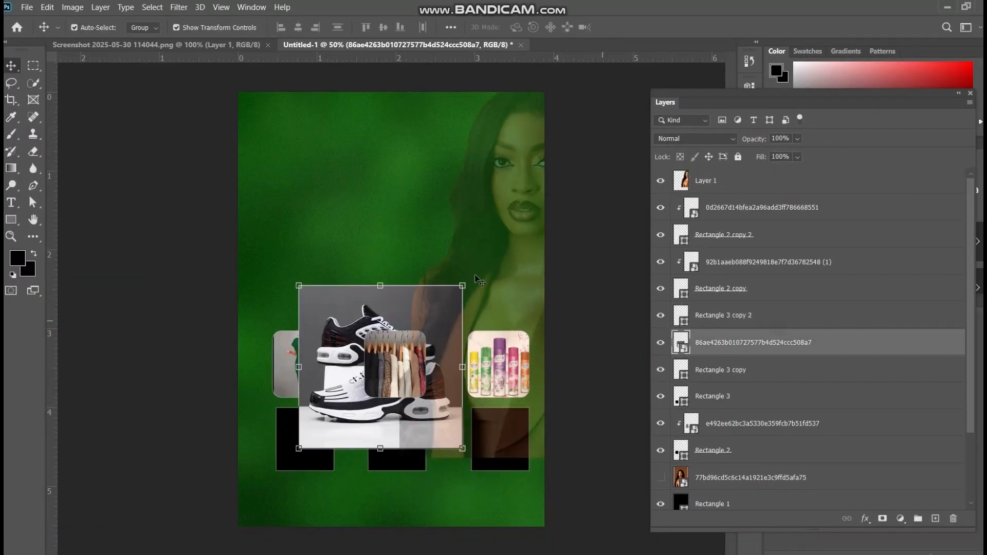
pyautogui.click(726, 316)
pyautogui.click(726, 343)
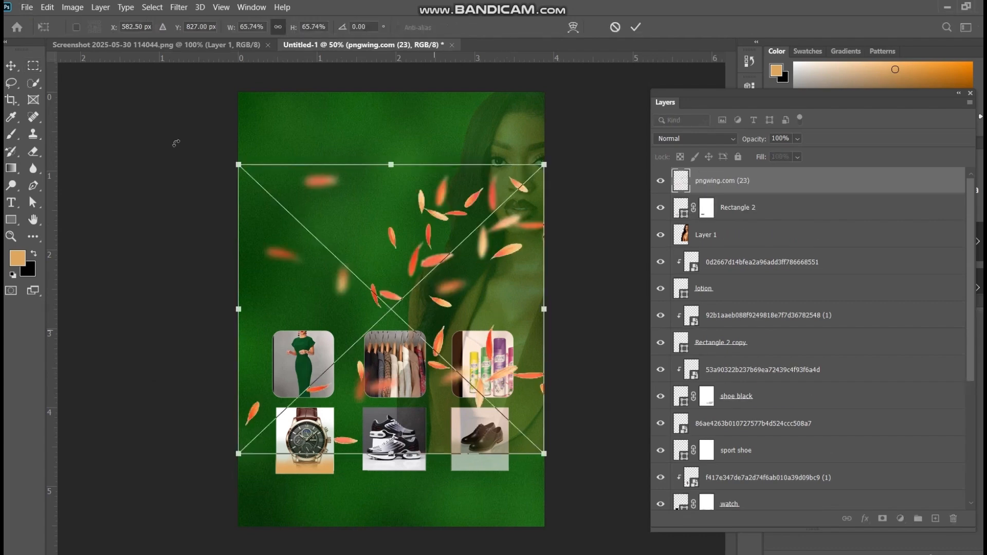
# Scale the placed petals image pngwing.com (23) up to 102.36% so that it covers the whole poster
pyautogui.moveTo(235, 163); pyautogui.dragTo(175, 105)
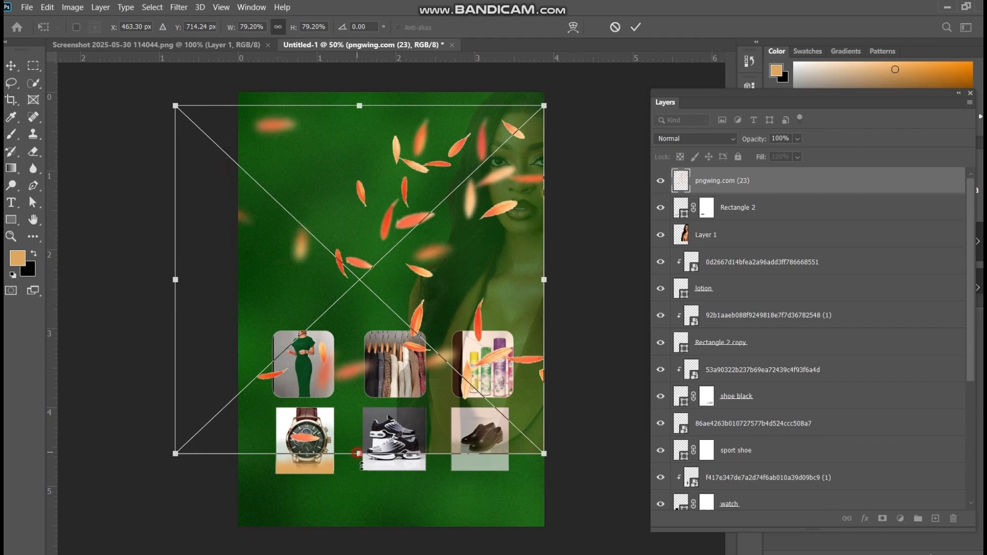
pyautogui.moveTo(359, 454); pyautogui.dragTo(362, 542)
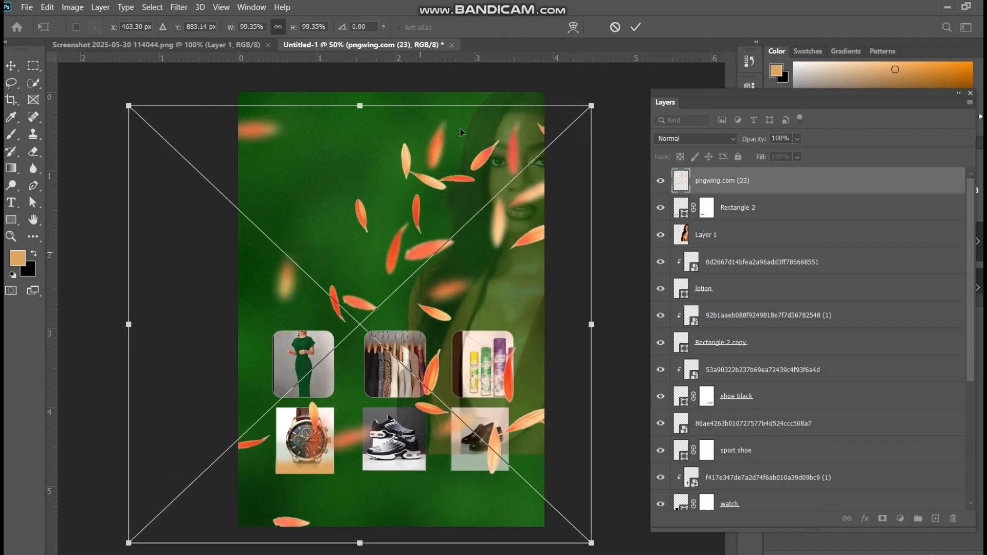
pyautogui.moveTo(359, 106); pyautogui.dragTo(359, 93)
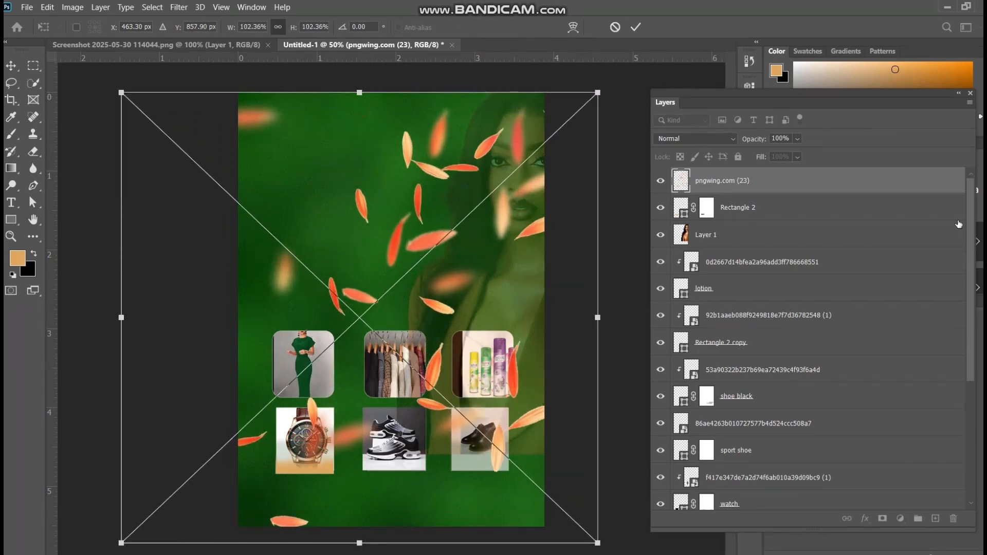
pyautogui.press('Return')
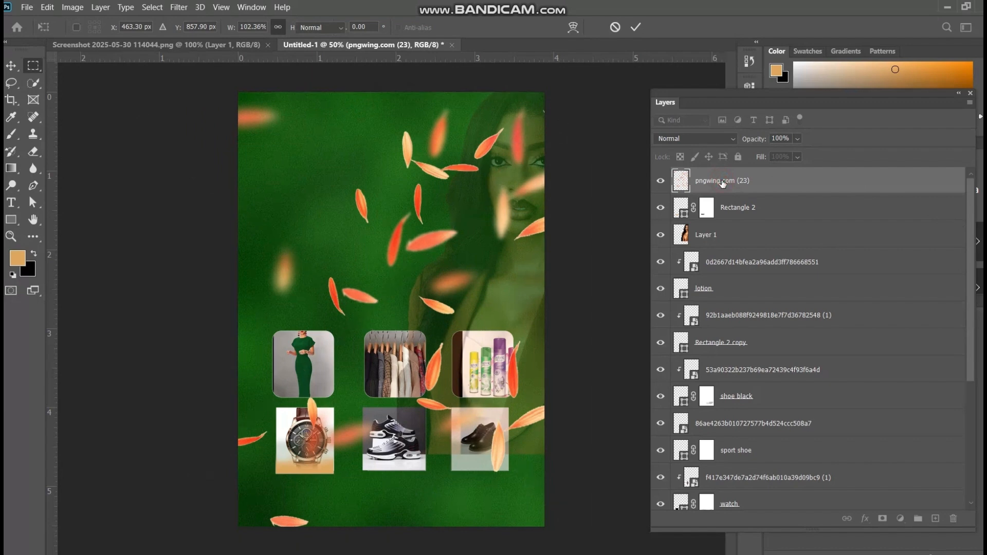
# Rename the petals layer as stars and move it directly above the sport shoe layer
pyautogui.doubleClick(722, 181)
pyautogui.press('BackSpace')
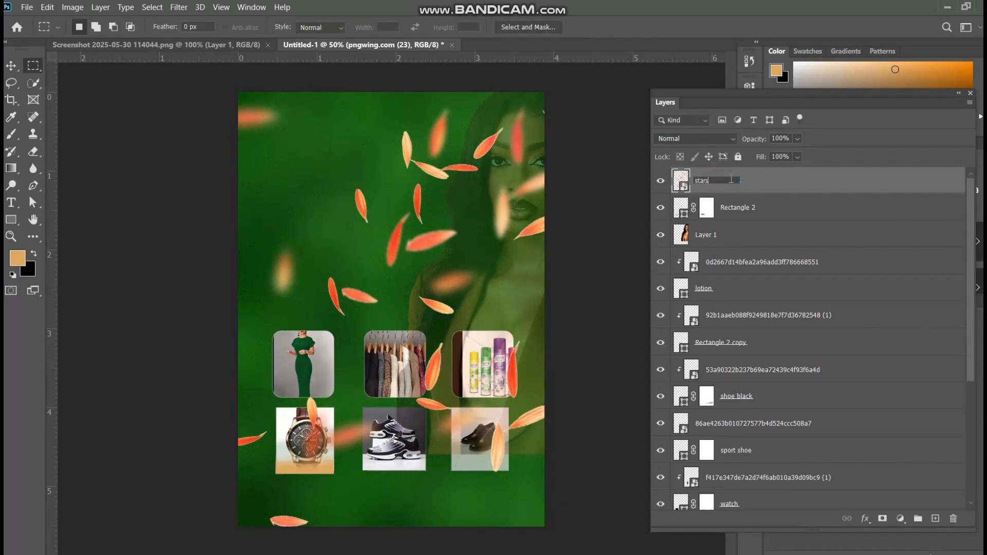
pyautogui.moveTo(844, 183); pyautogui.dragTo(860, 444)
# Set the stars layer's blend mode to Divide and its opacity to 23%
pyautogui.click(733, 139)
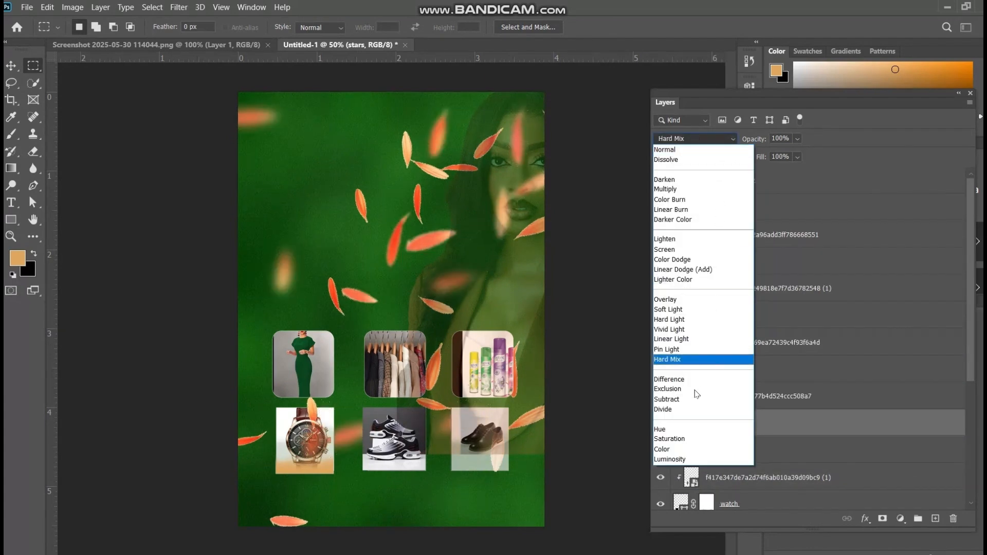
pyautogui.click(684, 410)
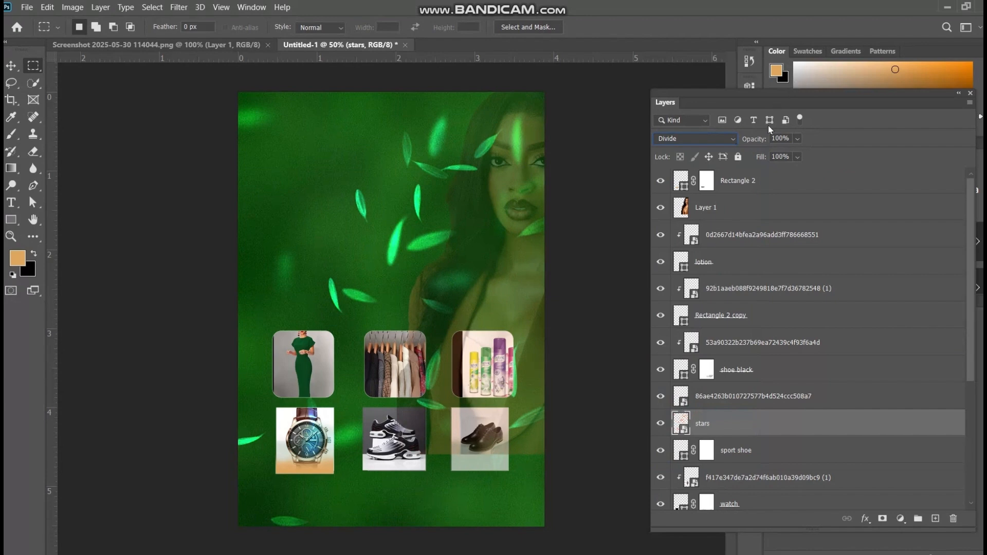
pyautogui.click(796, 139)
pyautogui.moveTo(813, 153); pyautogui.dragTo(765, 154)
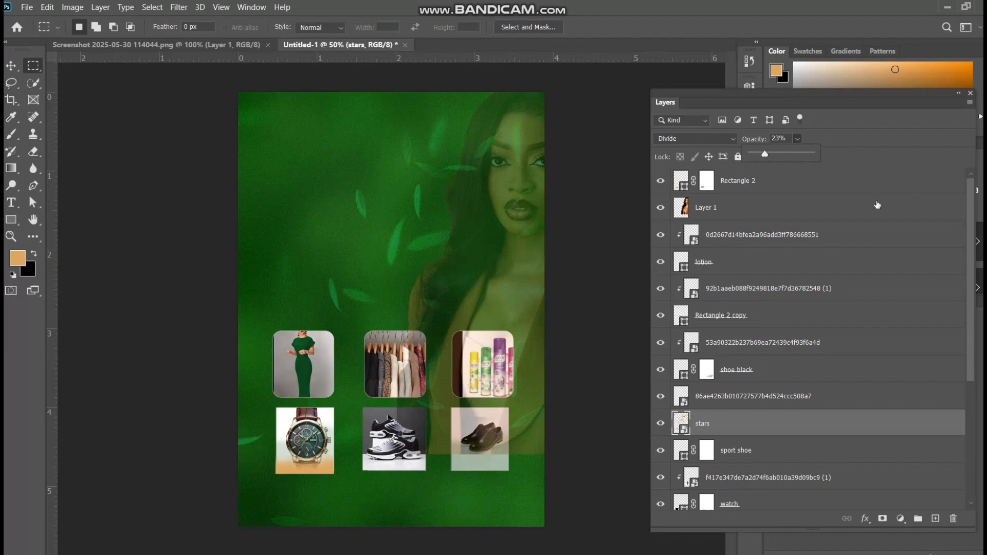
pyautogui.click(831, 396)
pyautogui.click(830, 397)
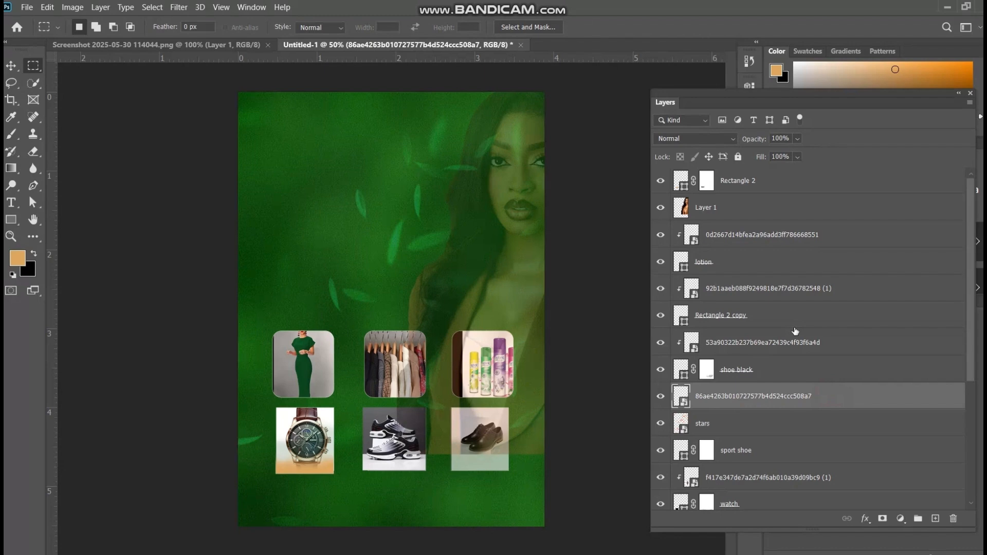
pyautogui.click(772, 451)
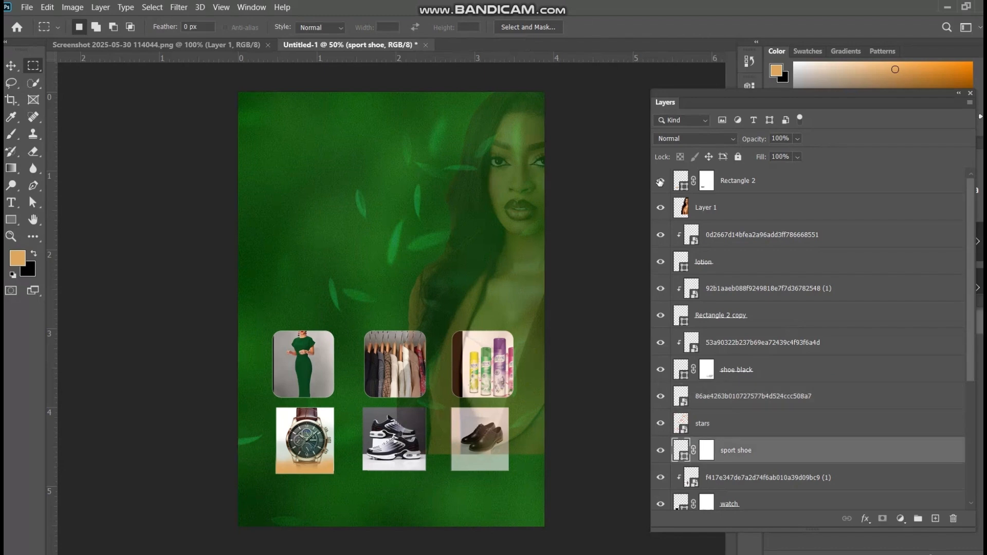
# Duplicate the orange Rectangle 2 layer twice
pyautogui.click(748, 192)
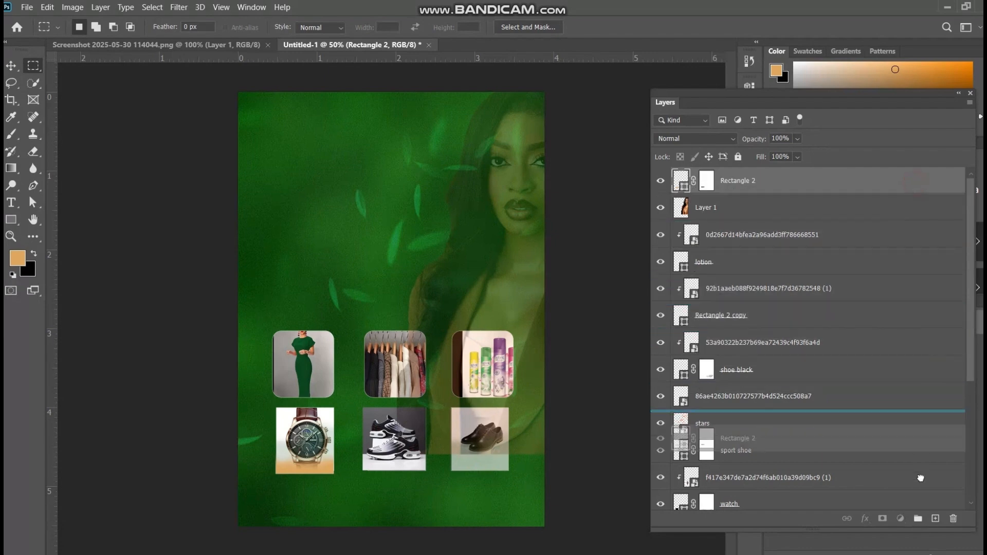
pyautogui.hotkey('ctrl', 'j')
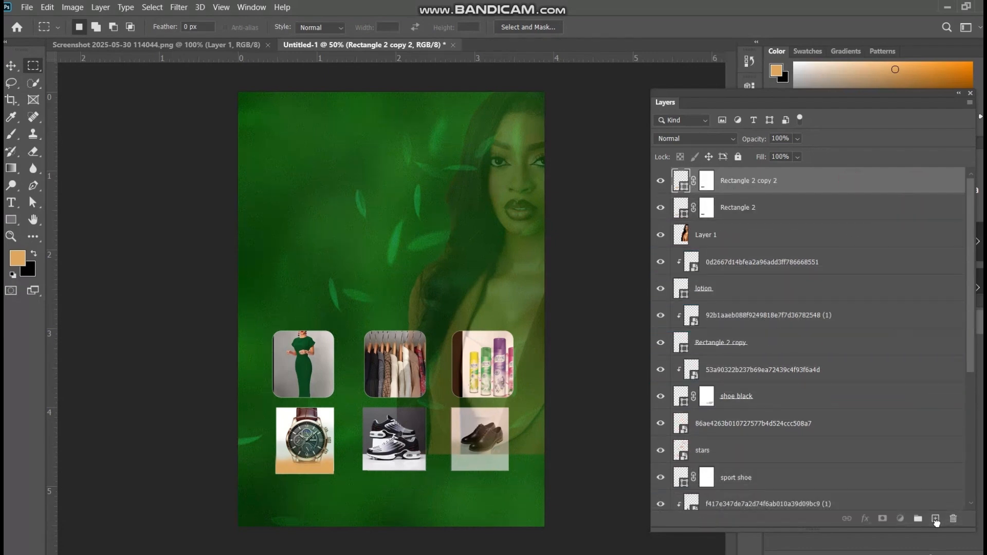
pyautogui.hotkey('ctrl', 'j')
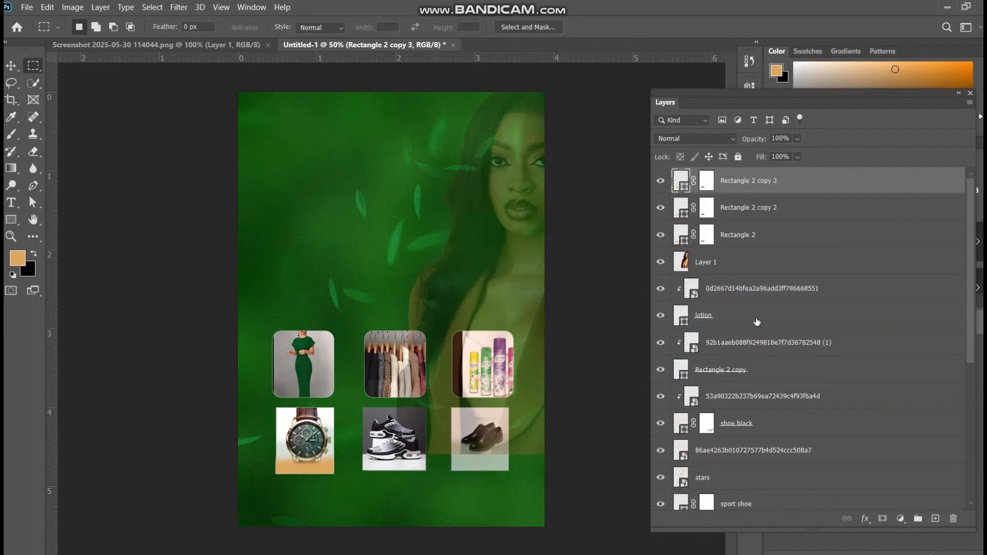
# Move the Rectangle 2 copy 3 bar to the bottom of the sneaker photo and scale it to 109.05% to span the photo's width
pyautogui.click(12, 67)
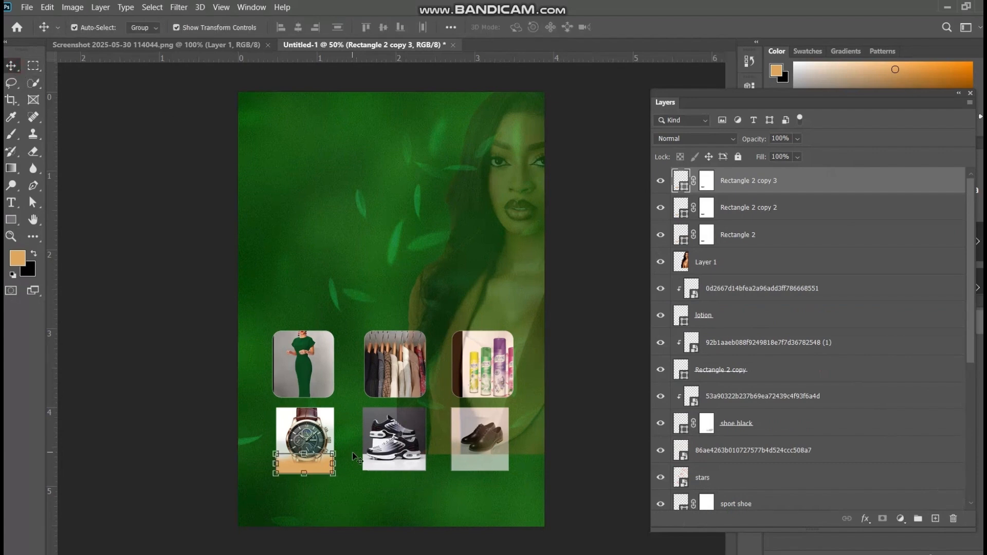
pyautogui.press('Right')
pyautogui.press('Right')
pyautogui.press('Right')
pyautogui.press('Right')
pyautogui.press('Right')
pyautogui.press('Right')
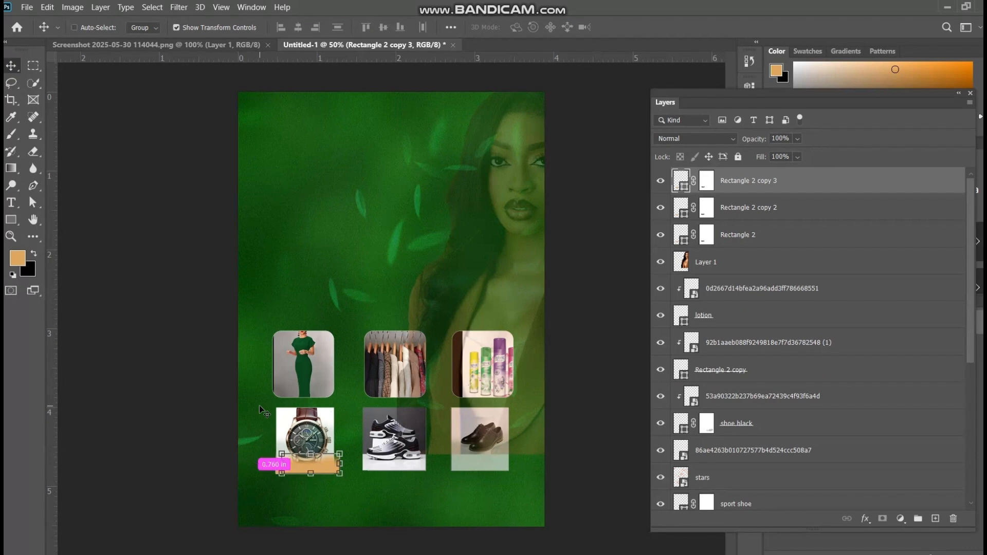
pyautogui.hotkey('ctrl', '+')
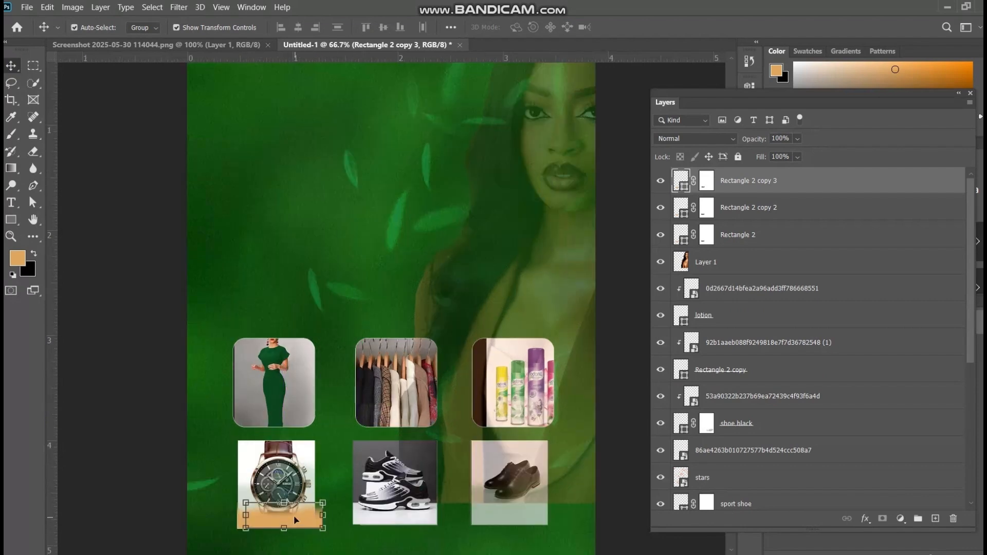
pyautogui.moveTo(294, 518); pyautogui.dragTo(402, 513)
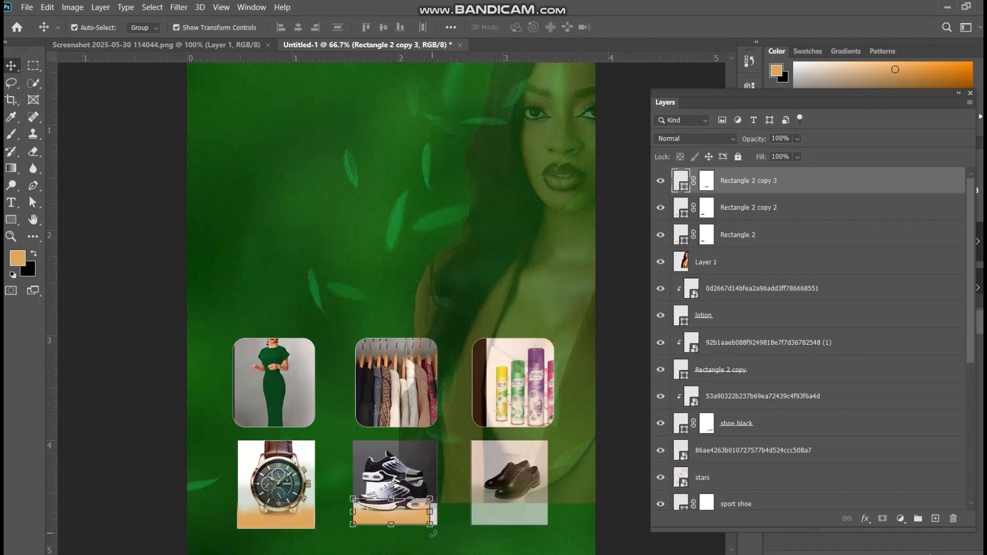
pyautogui.moveTo(434, 514); pyautogui.dragTo(436, 515)
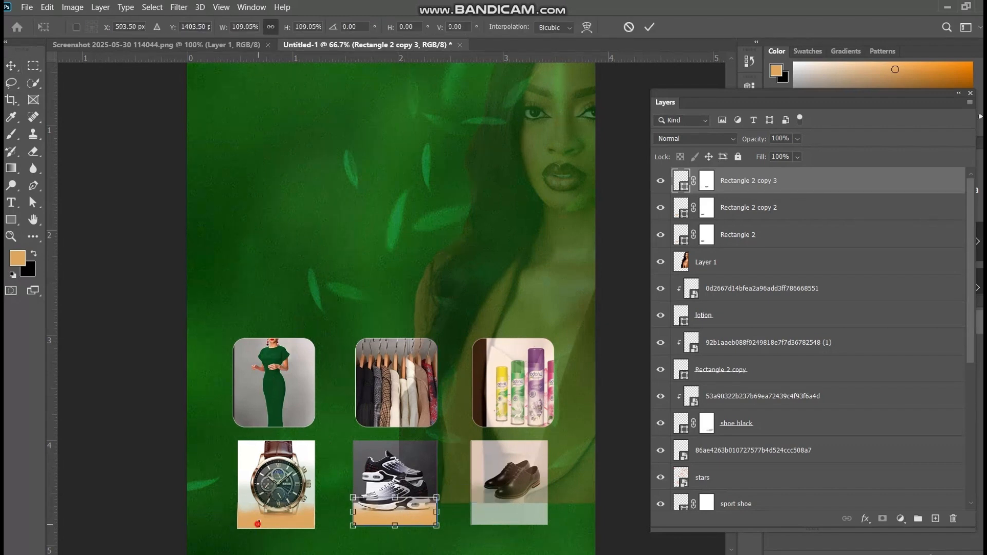
pyautogui.click(647, 26)
# Move the Rectangle 2 copy 2 bar from the watch photo to the bottom of the black dress shoe photo
pyautogui.click(285, 523)
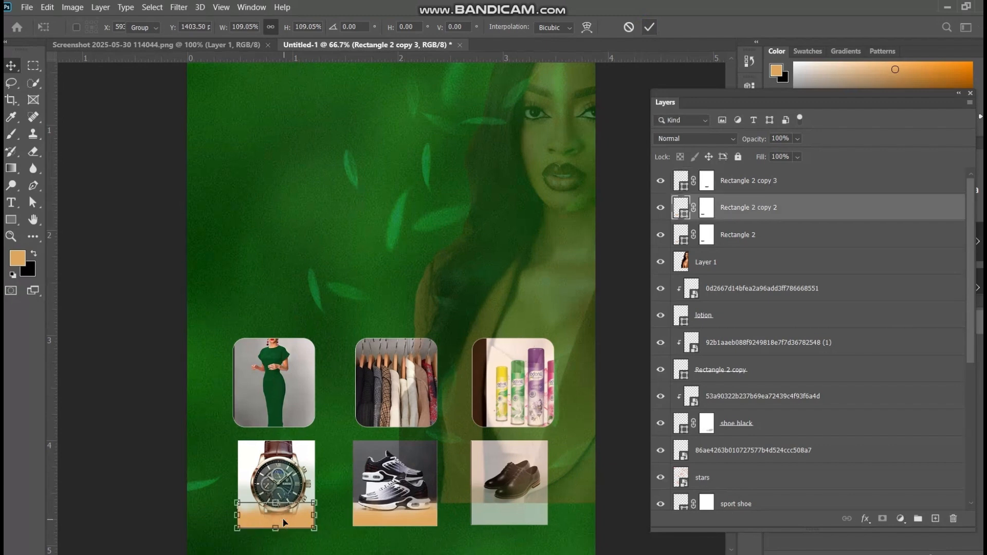
pyautogui.moveTo(285, 523); pyautogui.dragTo(518, 517)
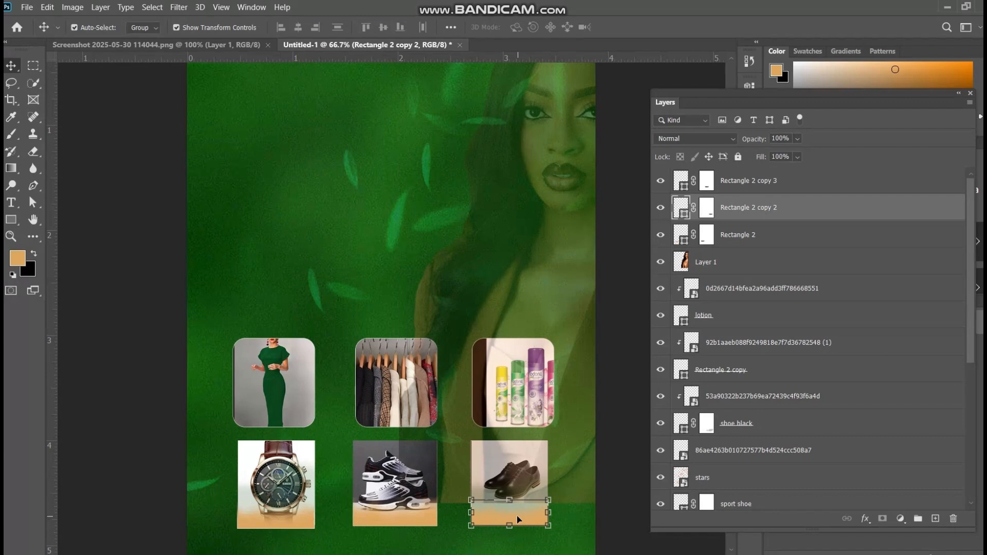
# Draw an orange rectangle about 675 × 131 px above the product photos and round all its corners to 35 px
pyautogui.press('ctrl')
pyautogui.hotkey('ctrl', '-')
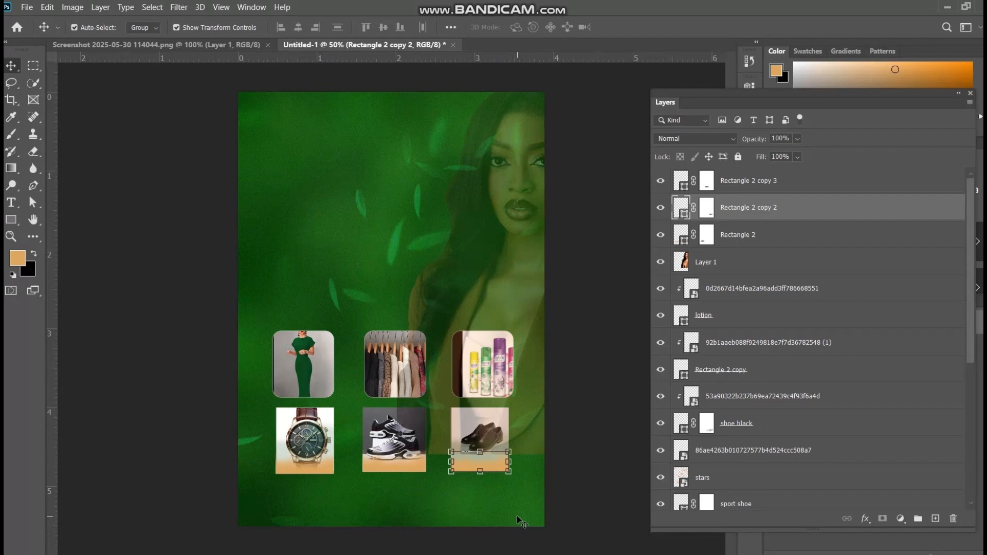
pyautogui.click(14, 222)
pyautogui.click(128, 219)
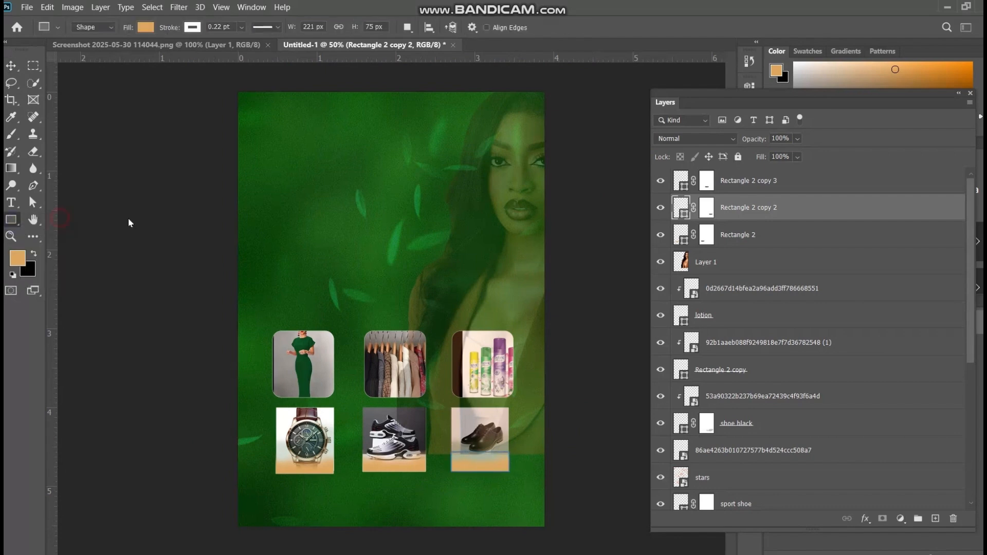
pyautogui.moveTo(319, 250); pyautogui.dragTo(496, 284)
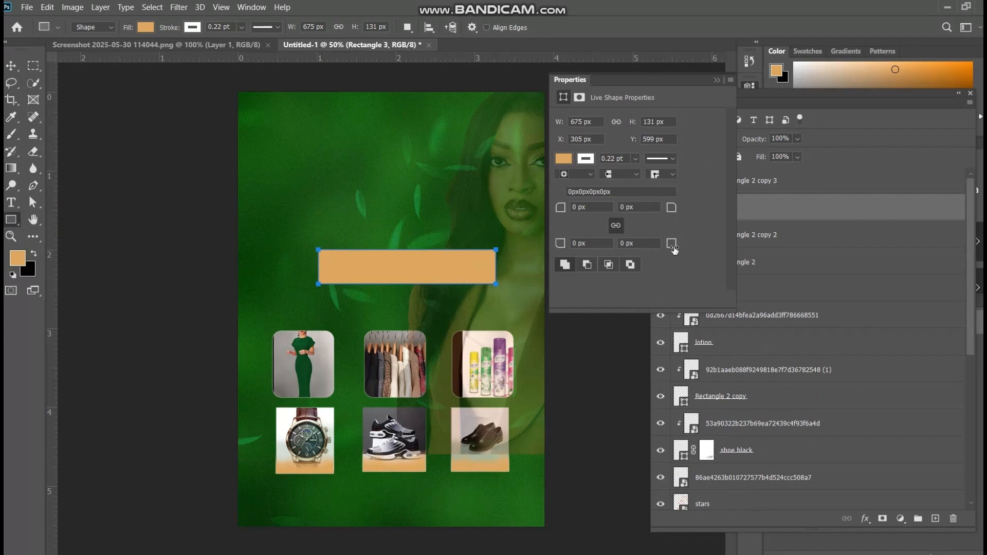
pyautogui.moveTo(674, 250)
pyautogui.mouseDown()
pyautogui.moveTo(665, 245)
pyautogui.moveTo(680, 245)
pyautogui.mouseUp()
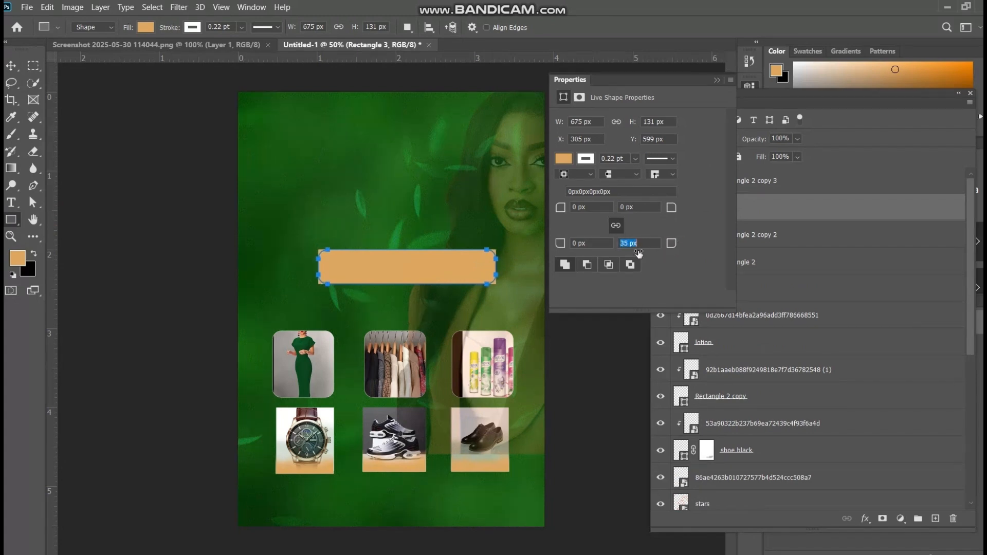
# Resize the rounded rectangle to 692 × 116 px and move it to X 229 px, Y 608 px above the photos
pyautogui.click(33, 65)
pyautogui.click(11, 65)
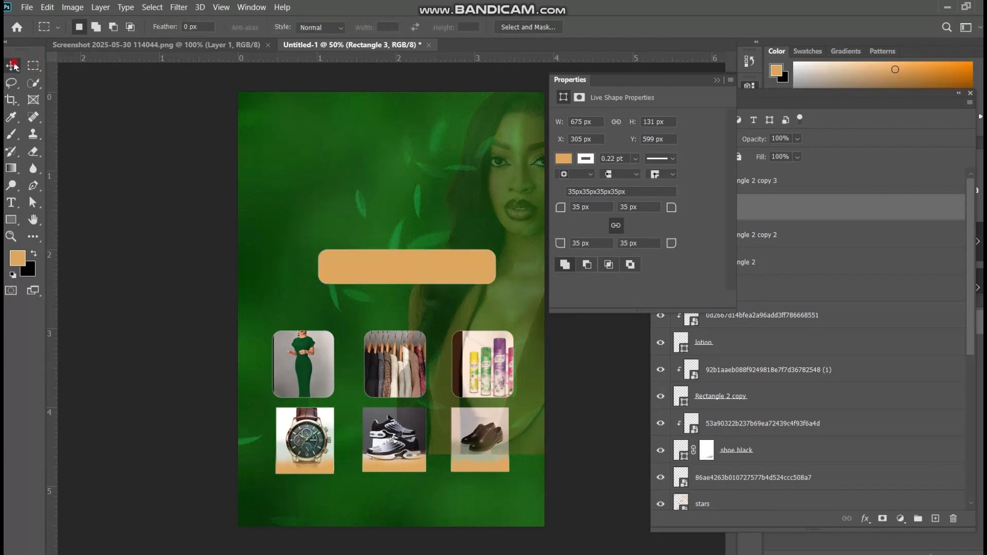
pyautogui.moveTo(423, 271); pyautogui.dragTo(407, 271)
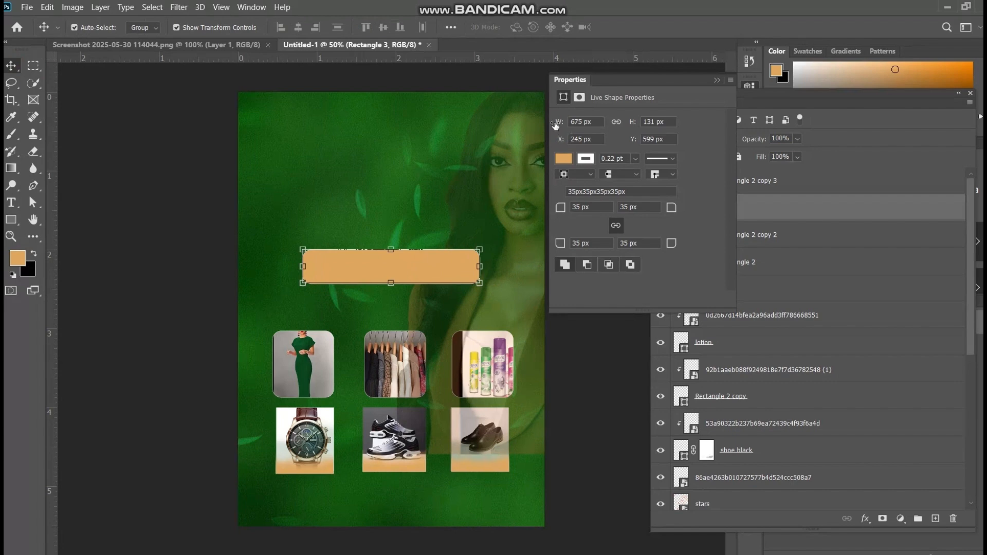
pyautogui.moveTo(556, 126); pyautogui.dragTo(559, 141)
pyautogui.moveTo(633, 125); pyautogui.dragTo(621, 126)
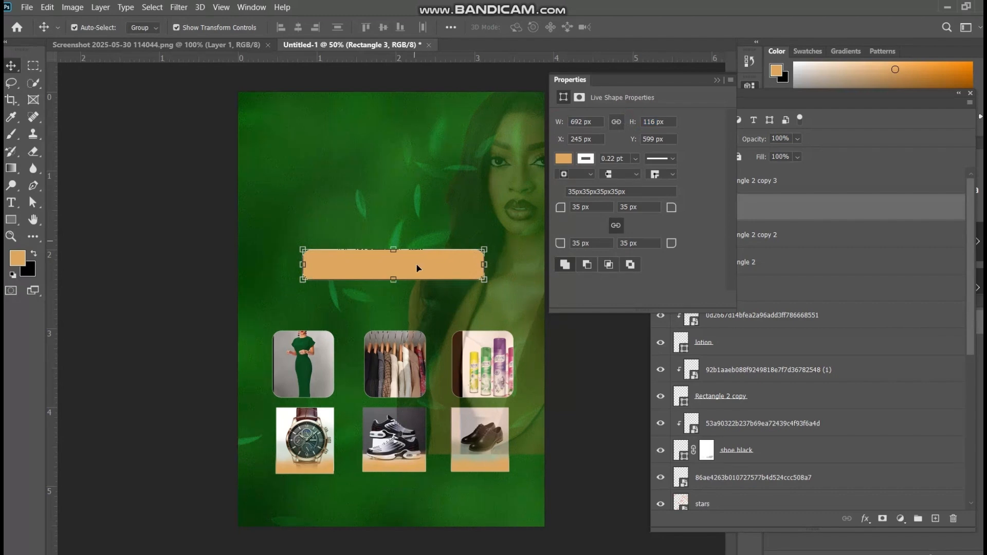
pyautogui.click(428, 272)
pyautogui.moveTo(427, 277); pyautogui.dragTo(425, 279)
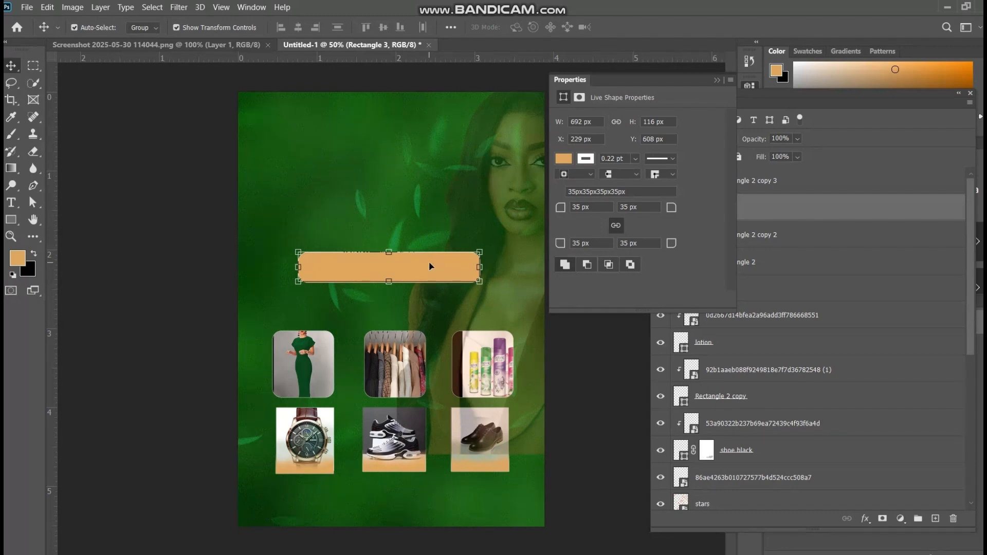
pyautogui.click(717, 80)
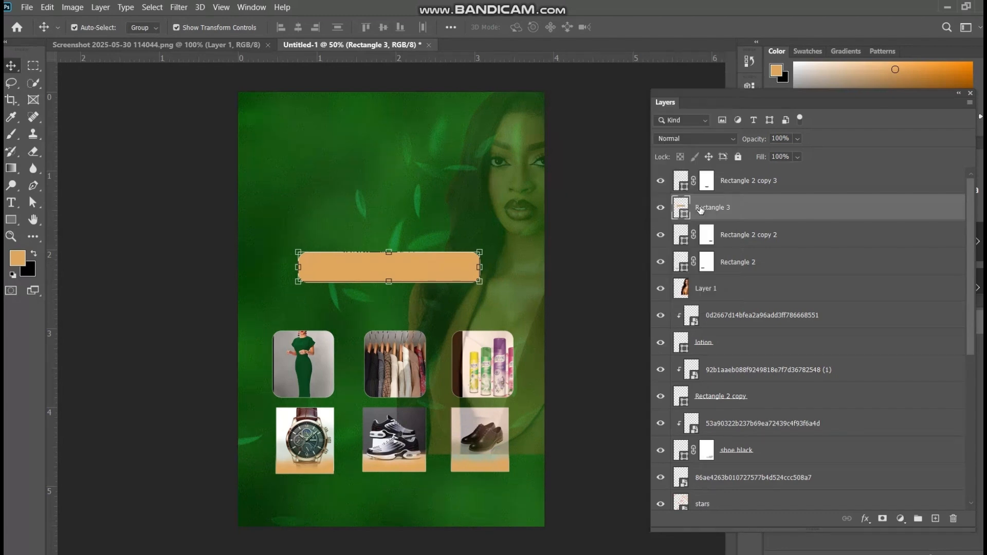
# Add a Gradient Overlay layer style to the Rectangle 3 layer
pyautogui.rightClick(733, 209)
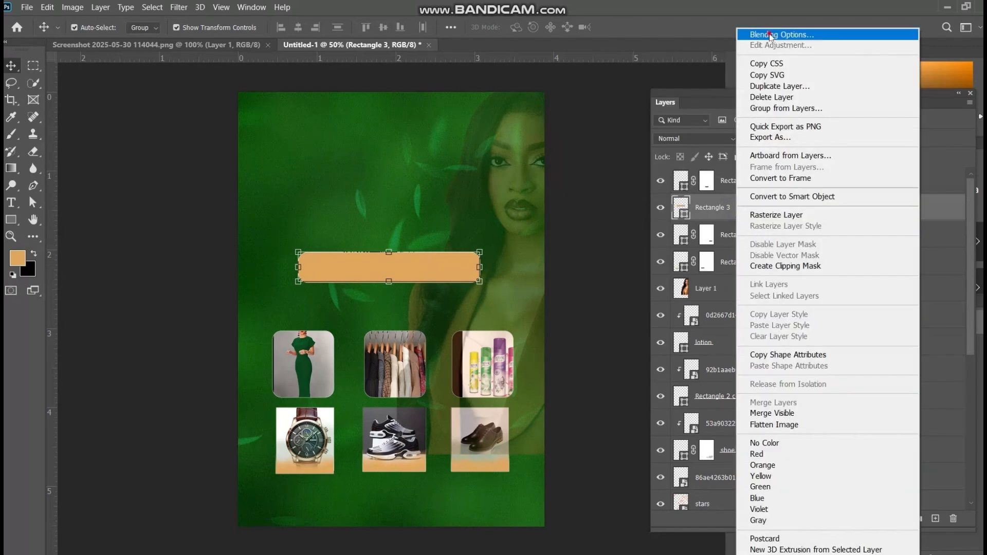
pyautogui.click(766, 36)
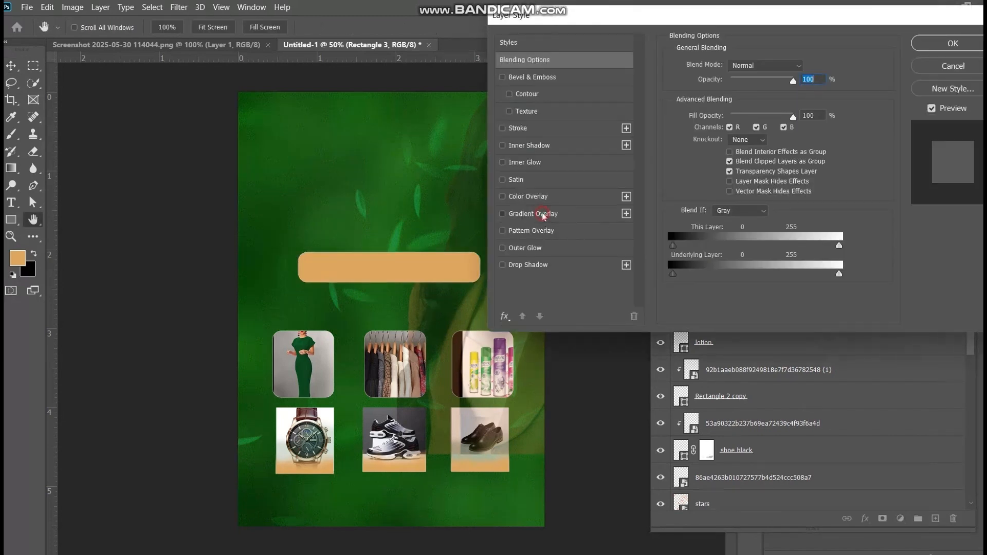
pyautogui.click(544, 216)
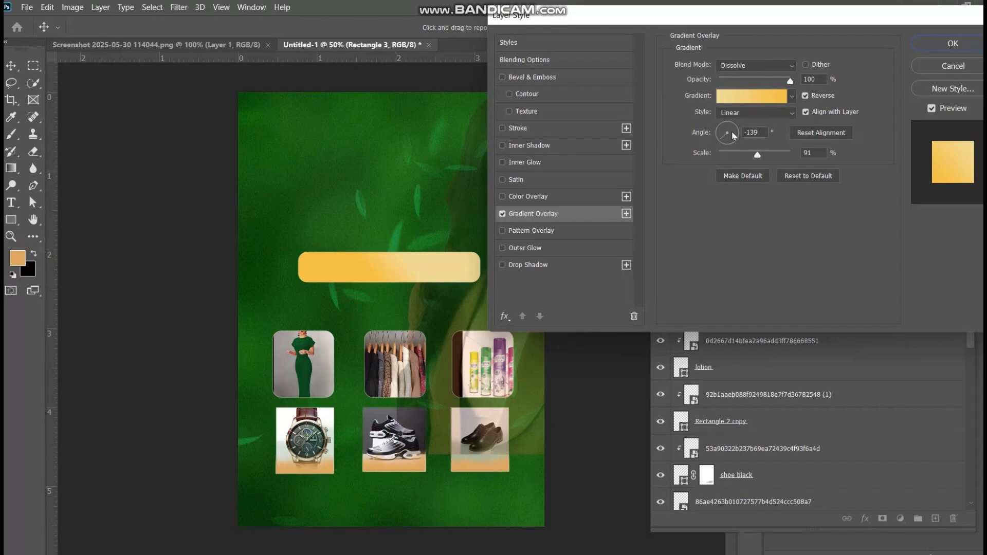
pyautogui.click(751, 95)
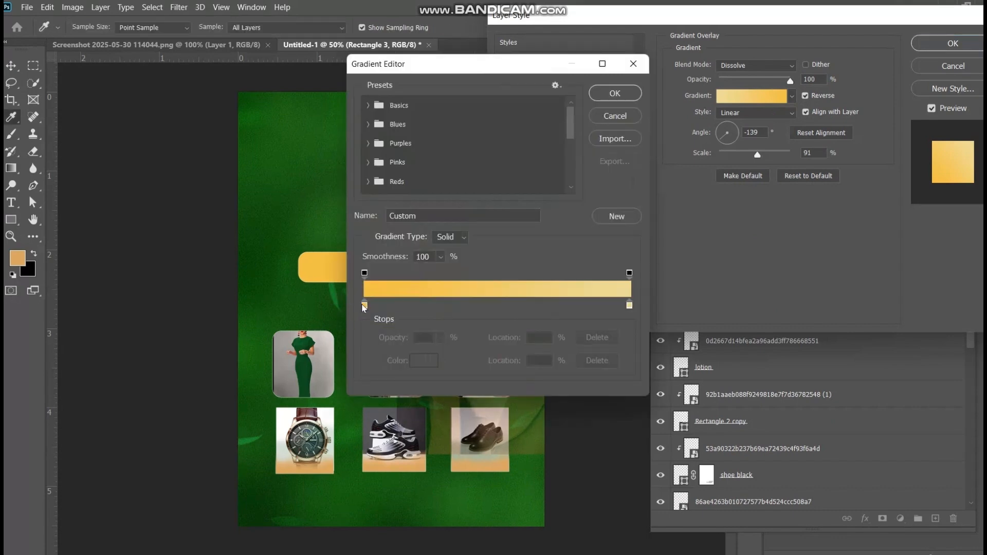
pyautogui.click(364, 305)
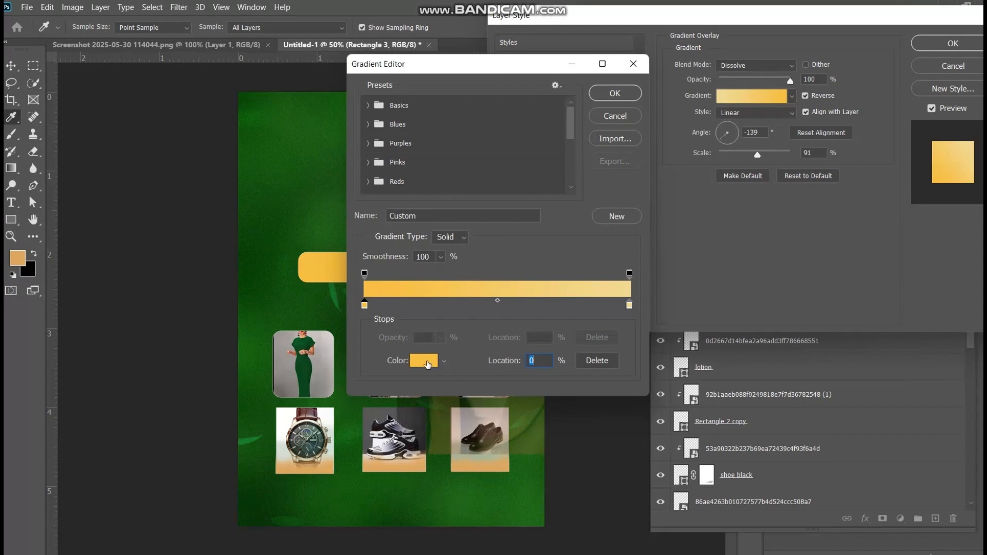
pyautogui.click(424, 361)
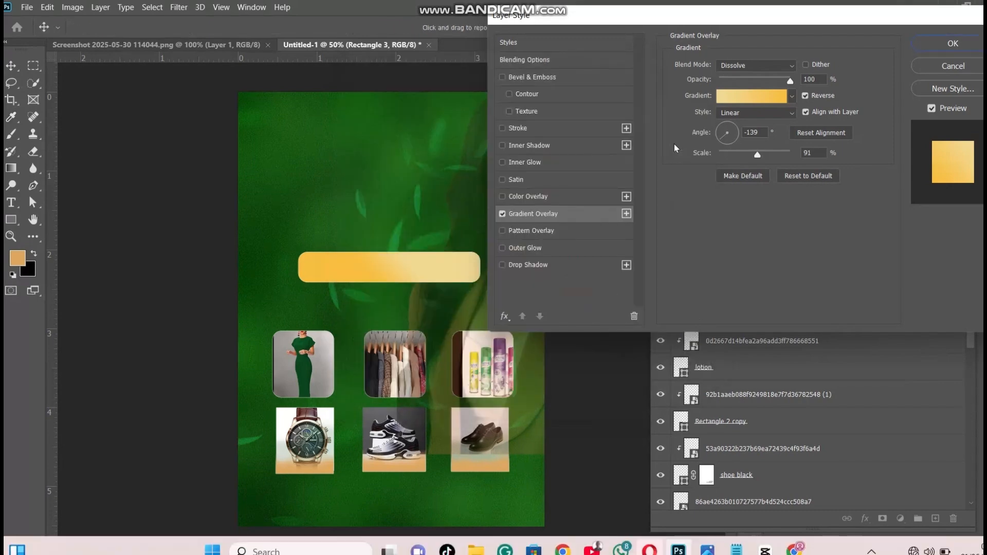
# Set the overlay gradient's color stop at location 0% to 40990f, copying the code from the 40990f.txt file in Notepad
pyautogui.click(728, 96)
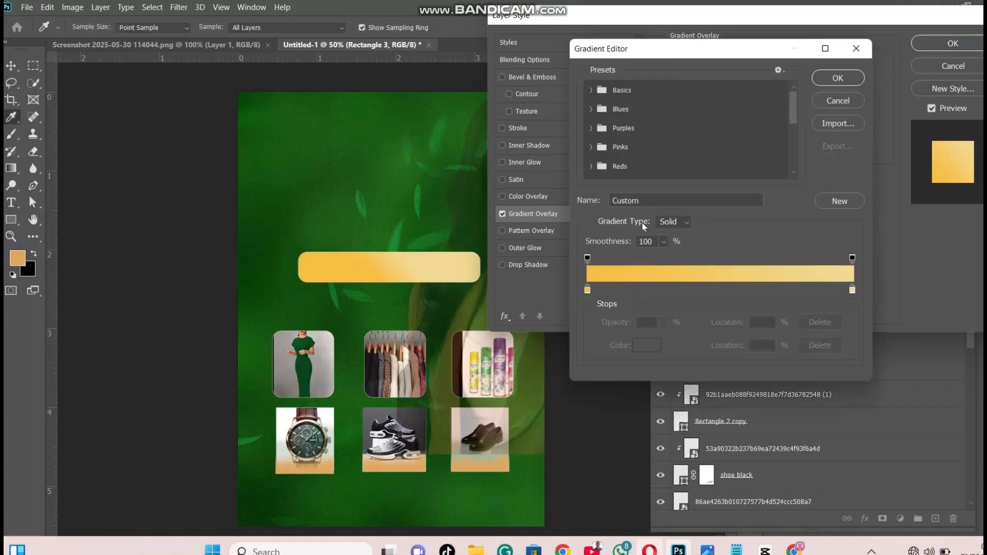
pyautogui.click(588, 290)
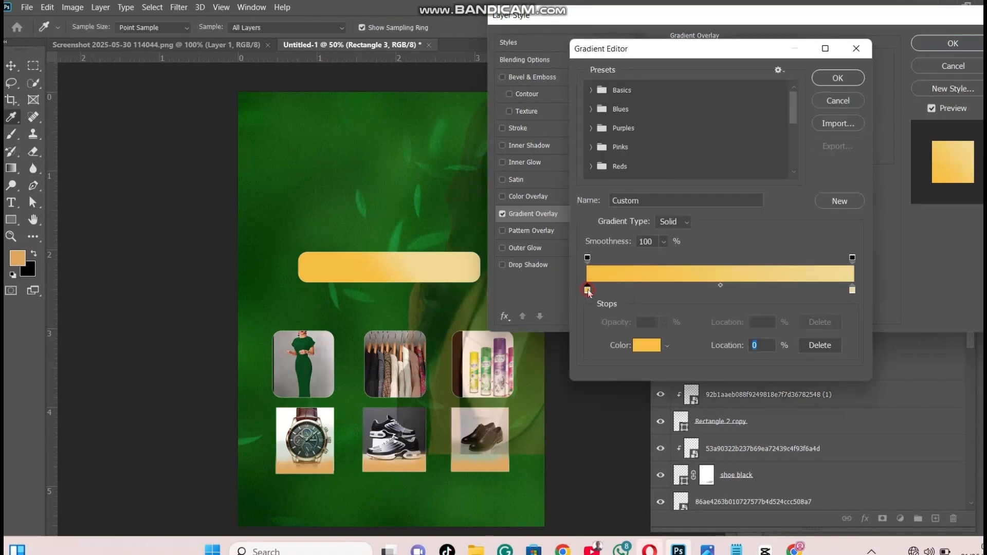
pyautogui.click(648, 345)
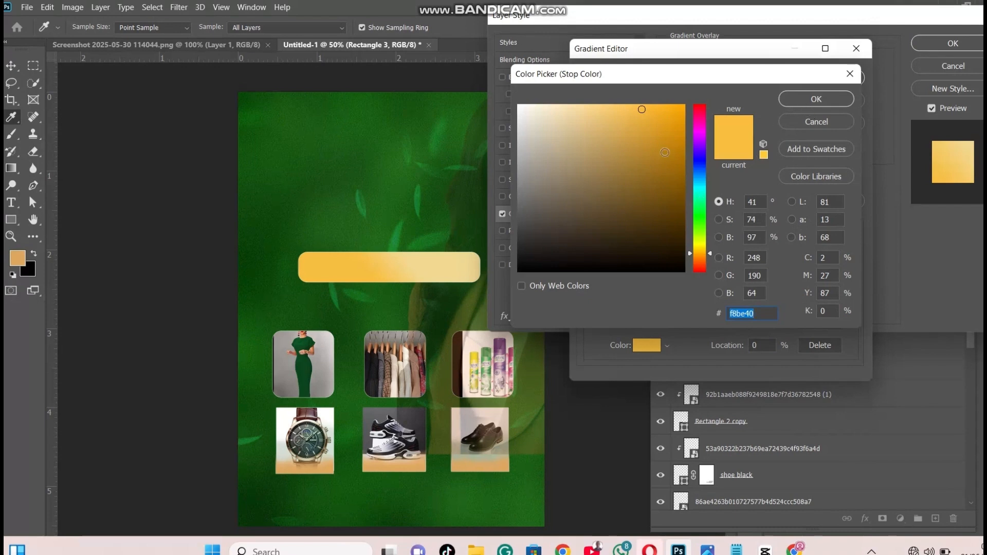
pyautogui.click(737, 550)
pyautogui.doubleClick(63, 85)
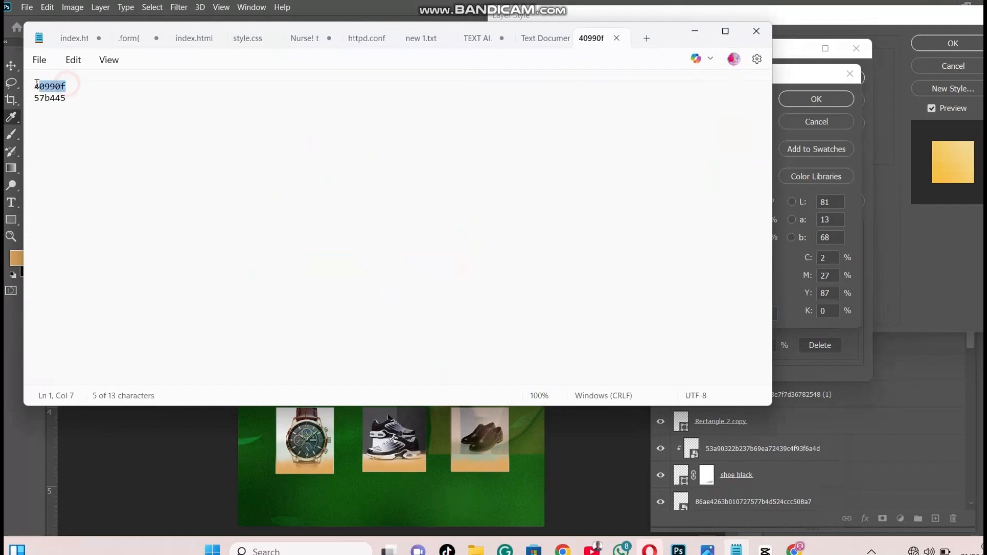
pyautogui.rightClick(34, 86)
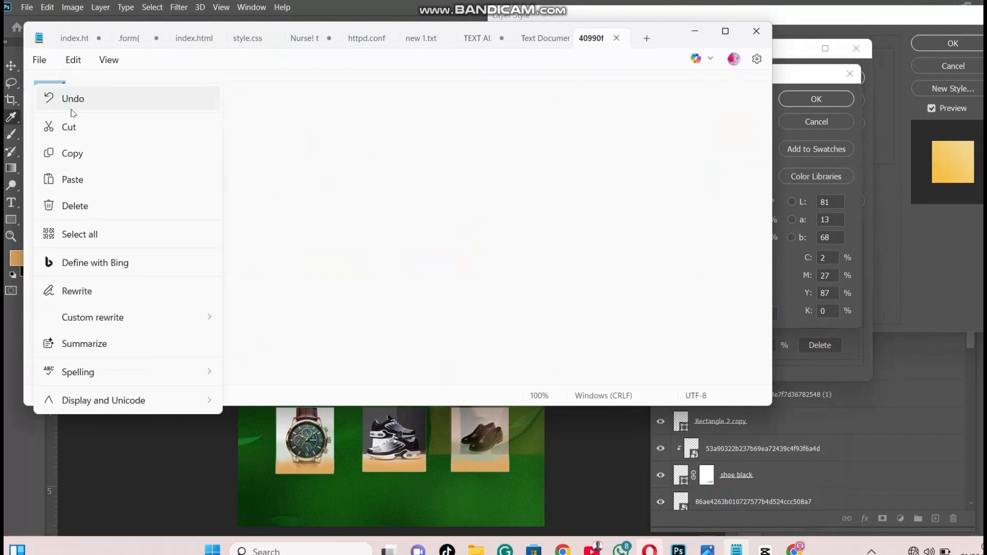
pyautogui.click(82, 152)
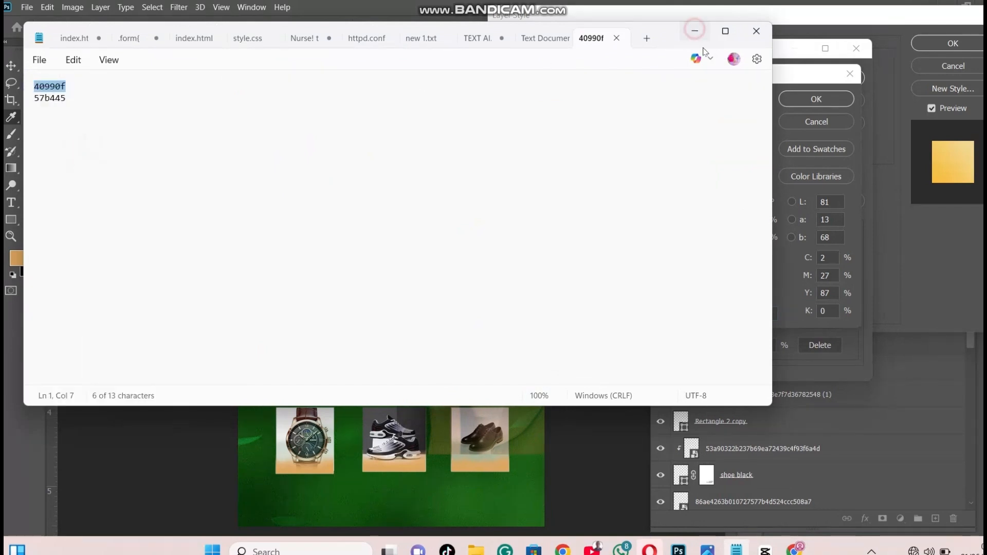
pyautogui.click(695, 31)
pyautogui.doubleClick(759, 312)
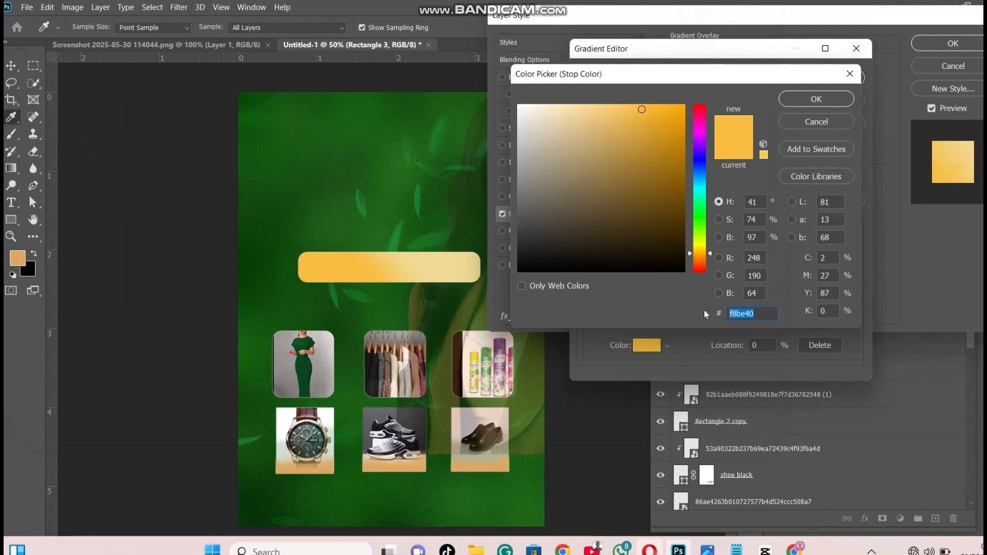
pyautogui.press('BackSpace')
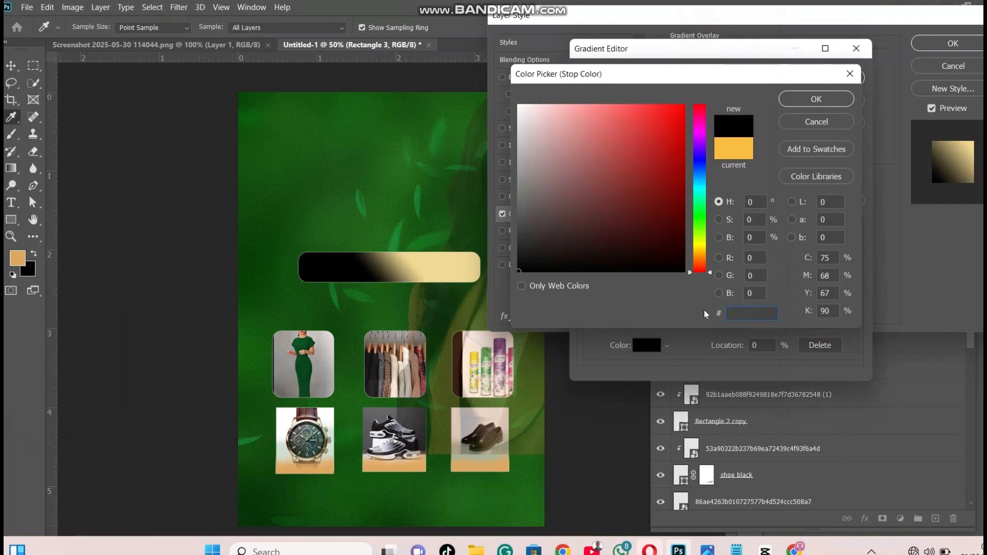
pyautogui.hotkey('ctrl', 'v')
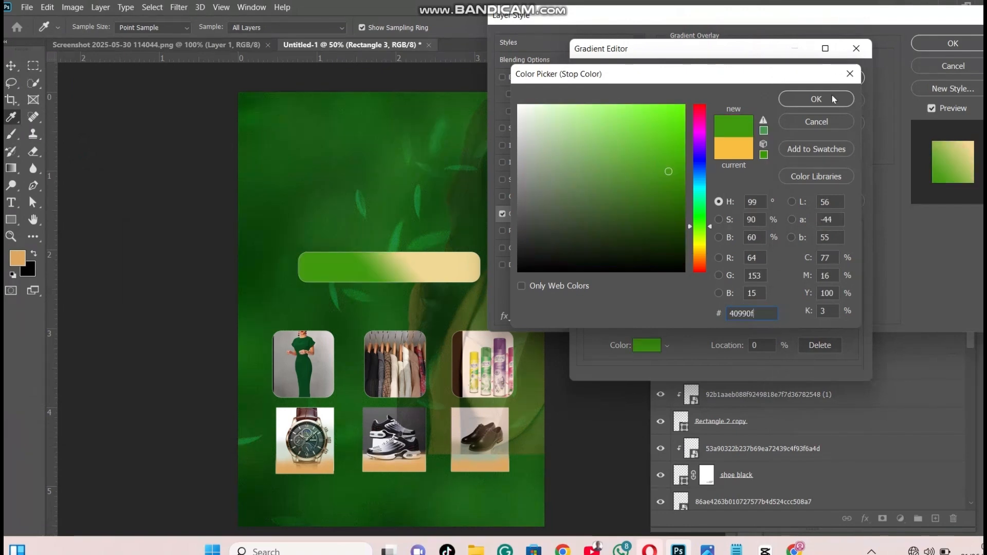
pyautogui.click(817, 99)
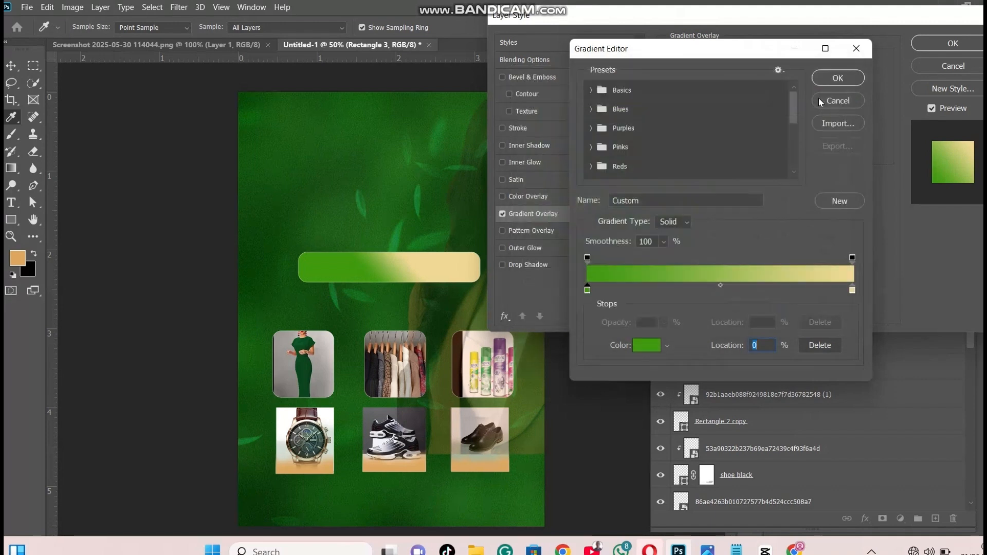
# Open the color of the gradient stop at location 100% and copy the code 57b445 from the 40990f.txt file in Notepad
pyautogui.click(853, 291)
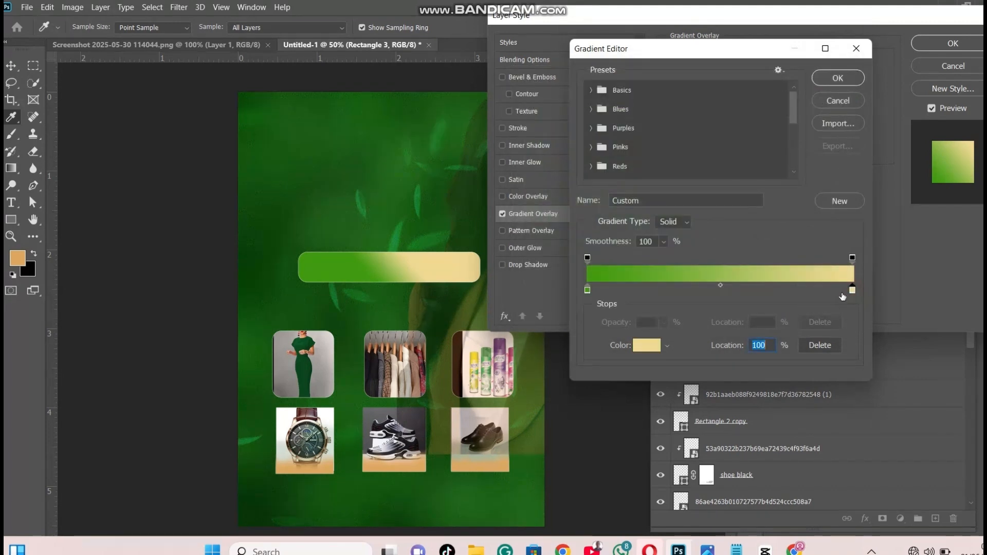
pyautogui.click(647, 352)
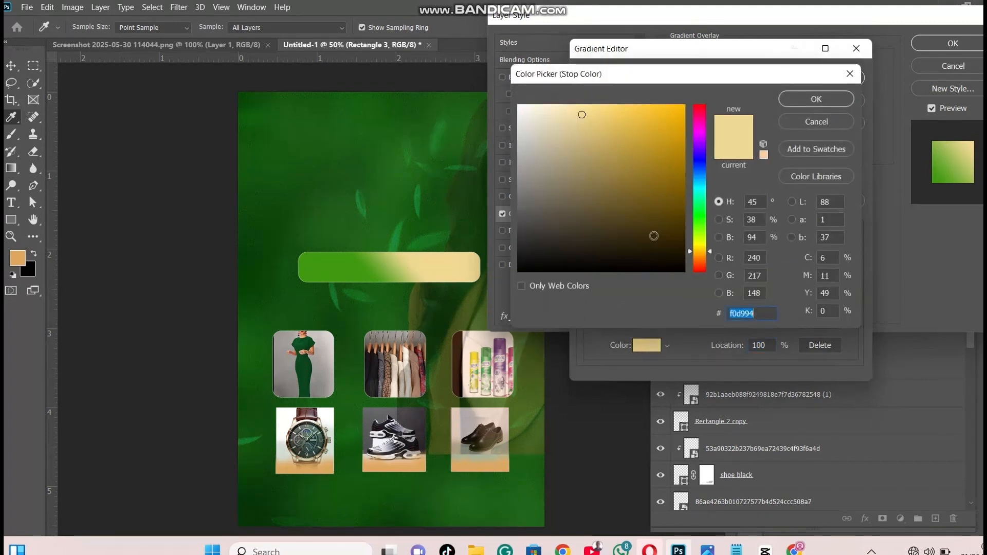
pyautogui.moveTo(736, 549)
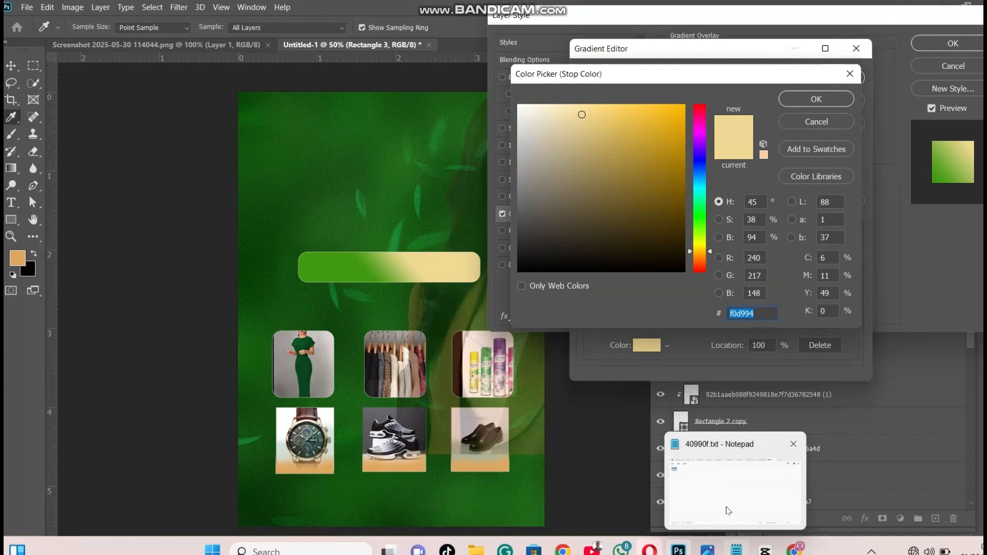
pyautogui.click(716, 471)
pyautogui.moveTo(68, 98); pyautogui.dragTo(29, 101)
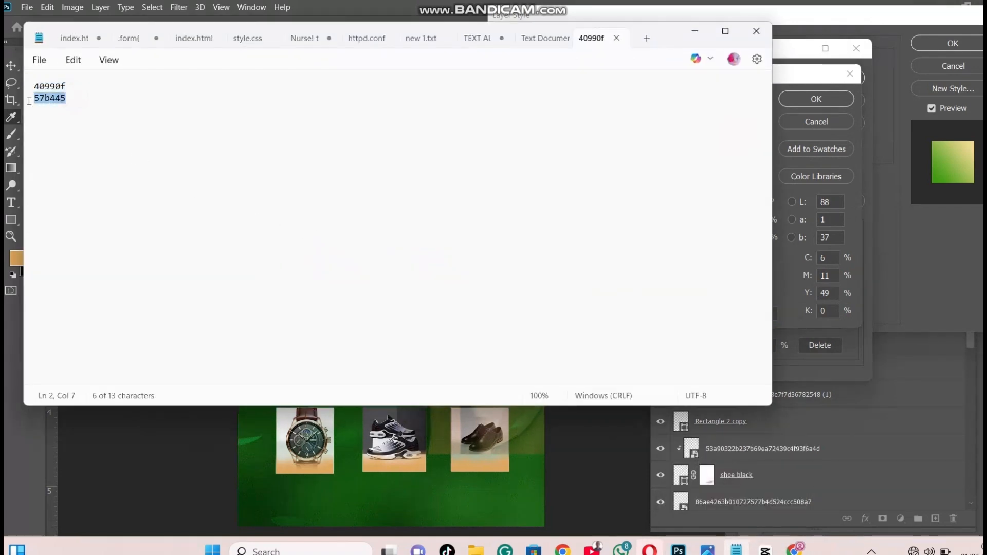
pyautogui.rightClick(46, 107)
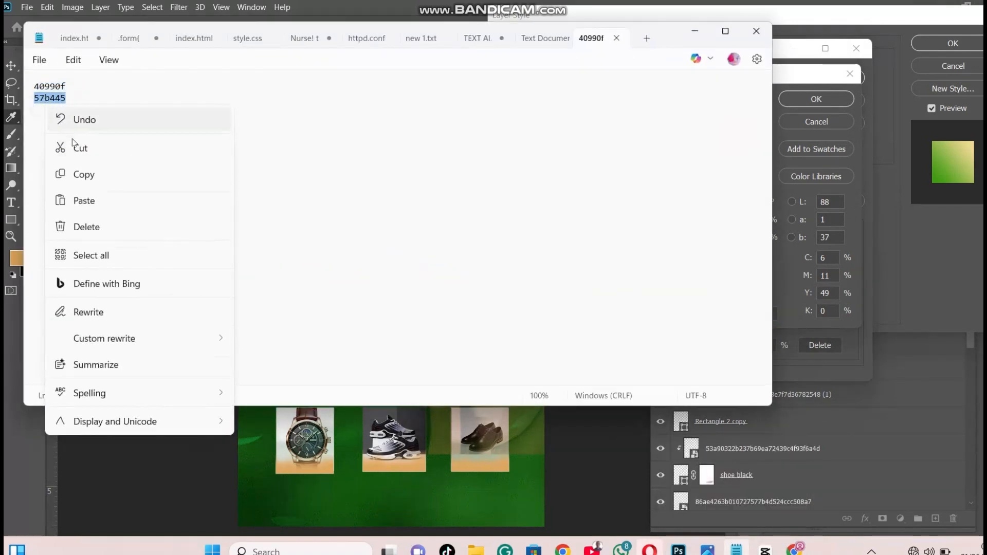
pyautogui.click(83, 175)
pyautogui.click(695, 31)
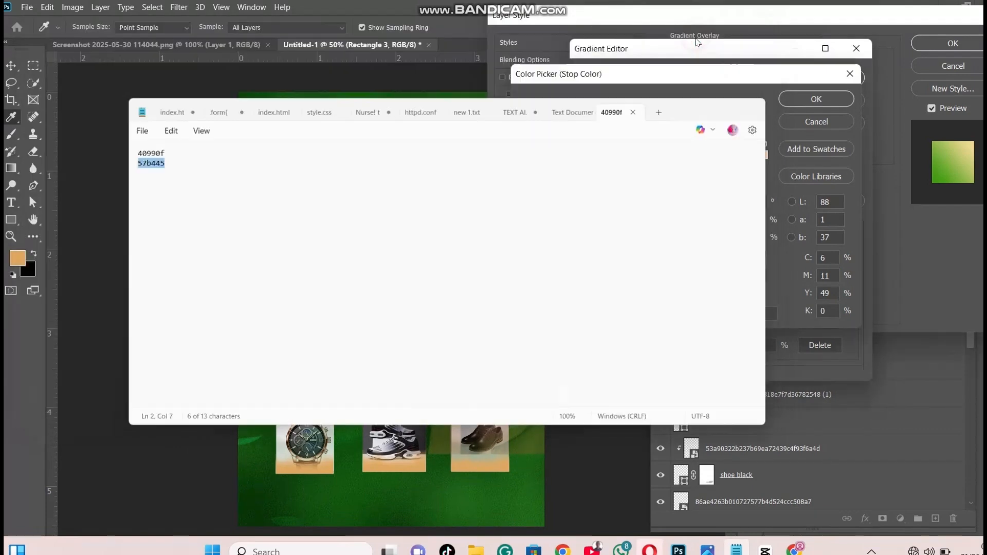
# Set the end stop's color to the copied 57b445 and apply the Gradient Overlay to the rounded banner
pyautogui.click(759, 312)
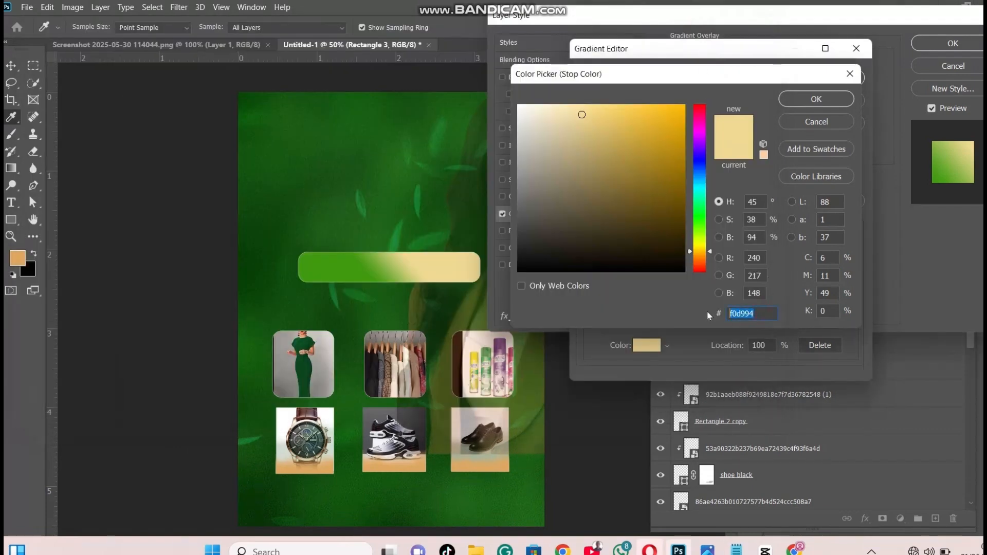
pyautogui.press('BackSpace')
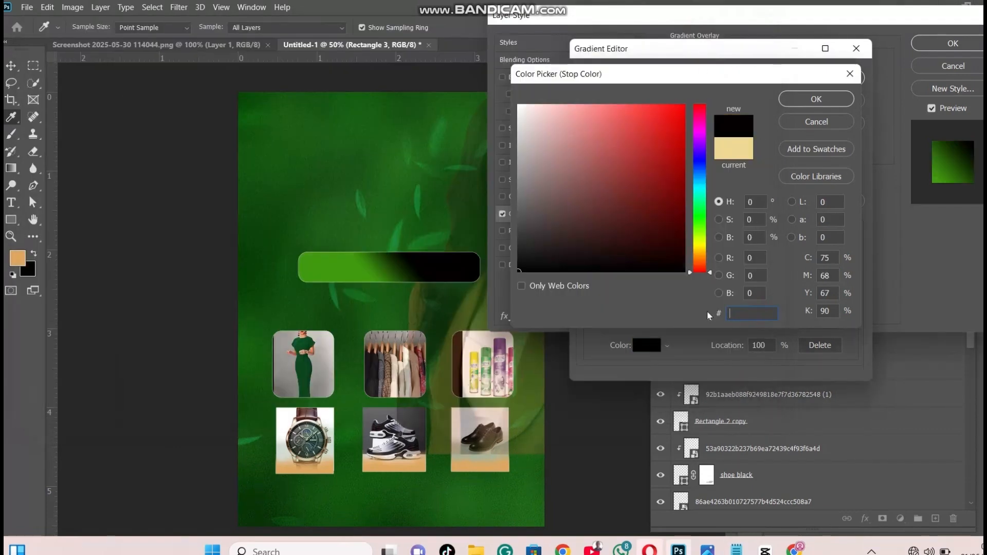
pyautogui.hotkey('ctrl', 'v')
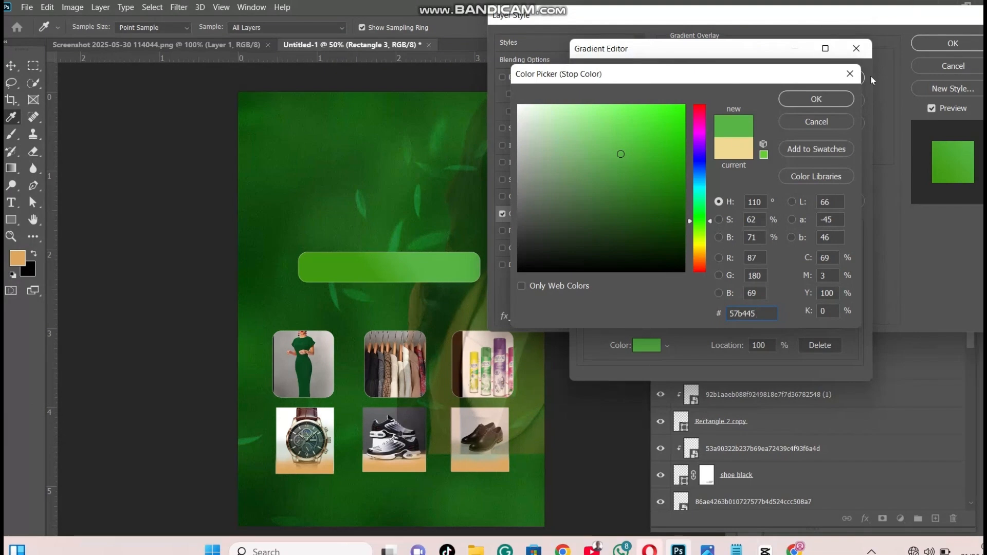
pyautogui.click(830, 102)
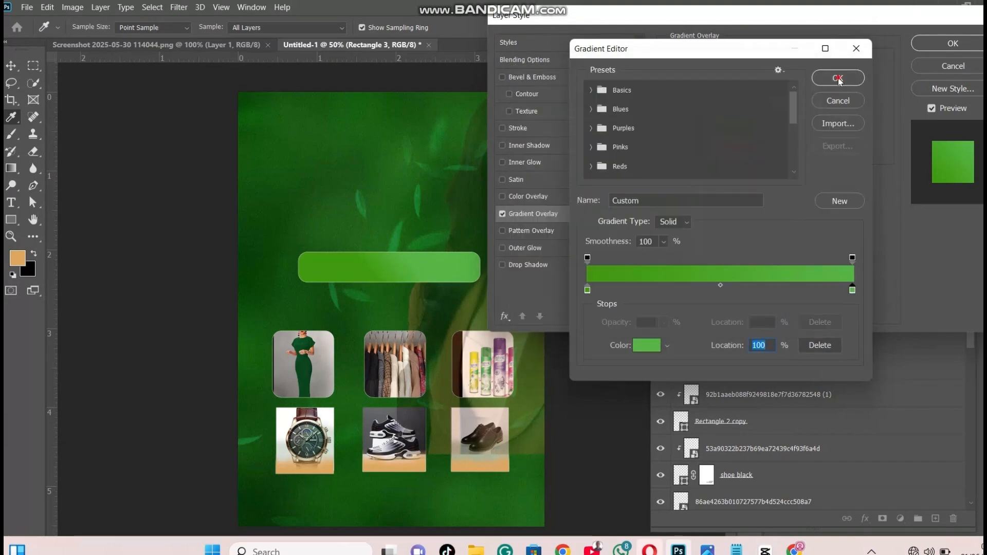
pyautogui.click(838, 78)
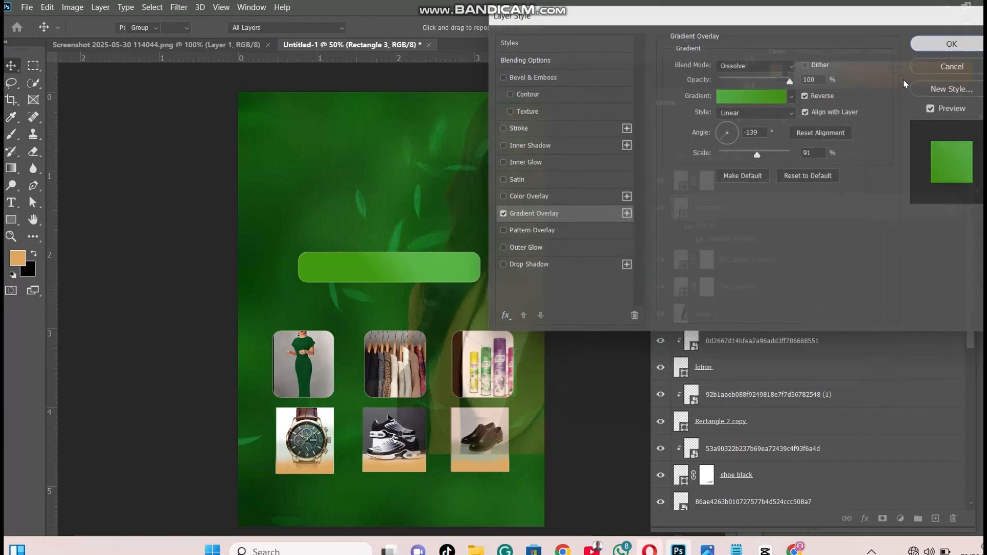
pyautogui.press('Return')
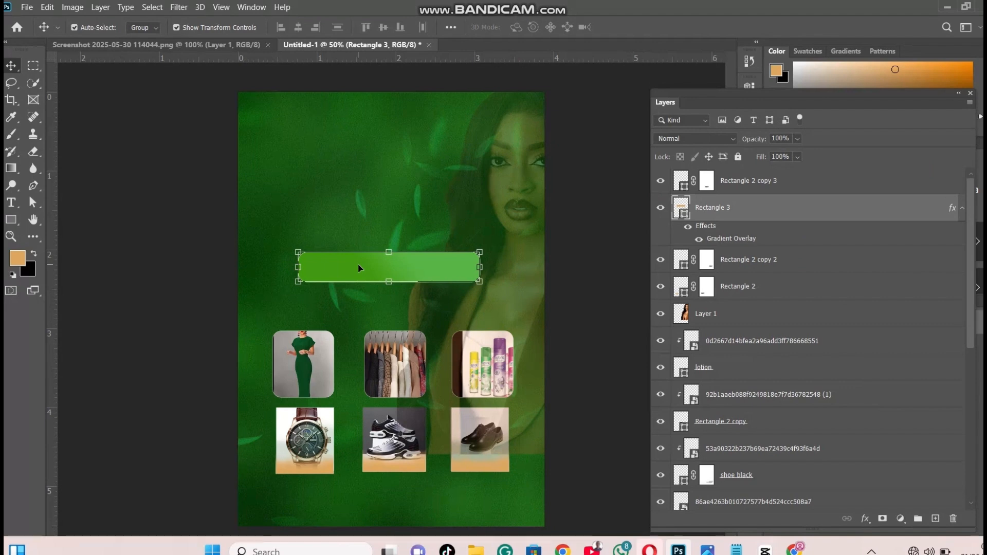
# Add the text "ON PRODUCTS" on the green gradient banner in 17 pt Book Antiqua
pyautogui.press('t')
pyautogui.click(359, 268)
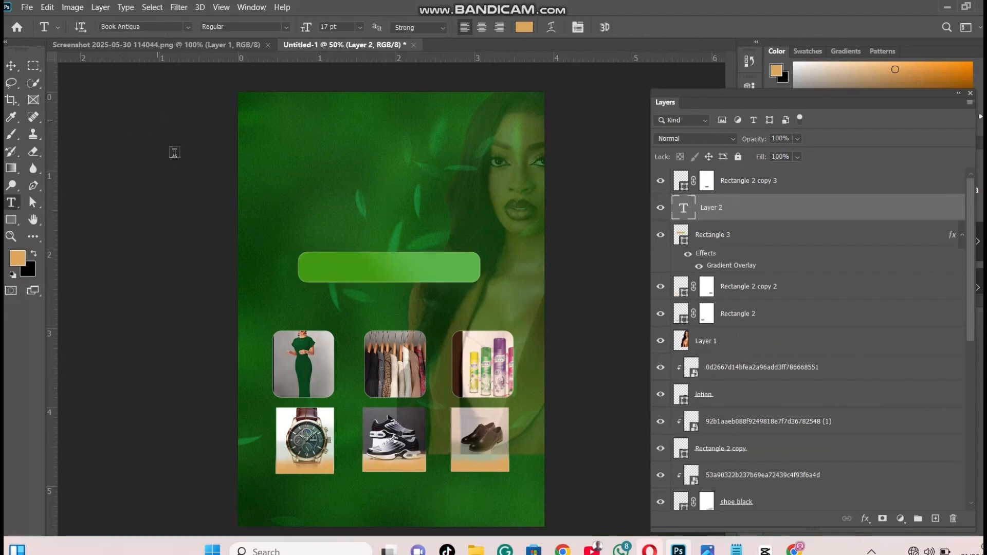
pyautogui.click(353, 266)
pyautogui.press('BackSpace')
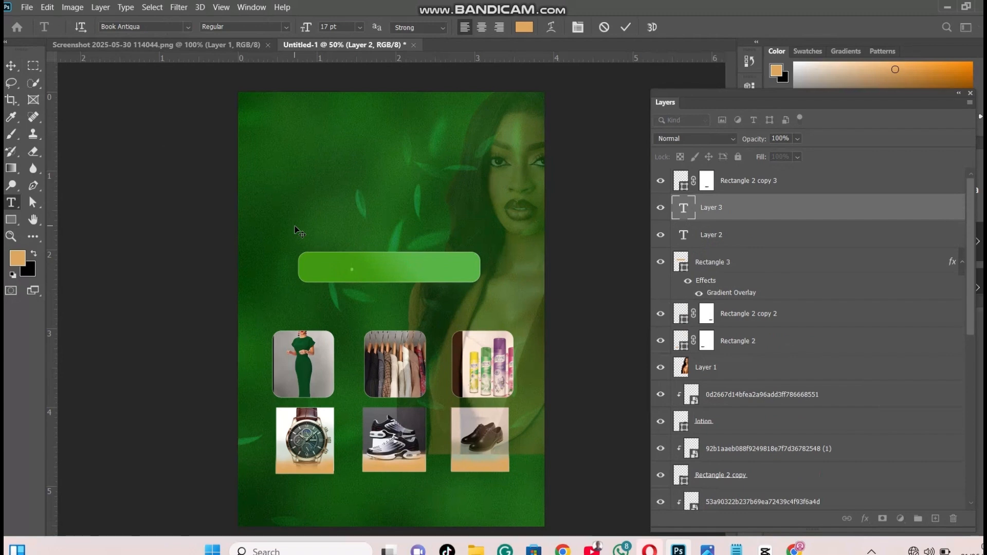
pyautogui.write('ON PRODU')
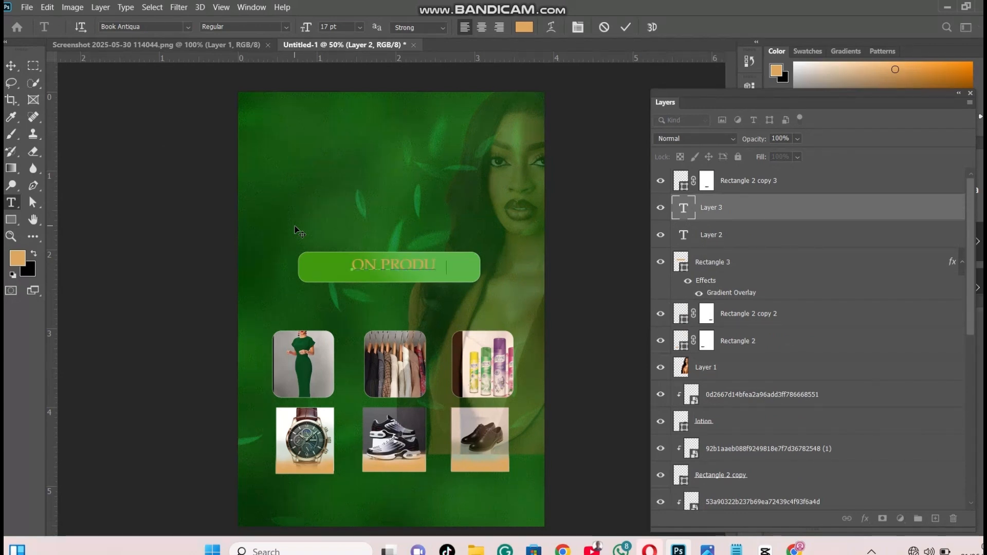
pyautogui.write('CTS')
# Recolor the "ON PRODUCTS" text to off-white f6f6f5
pyautogui.moveTo(465, 264); pyautogui.dragTo(352, 264)
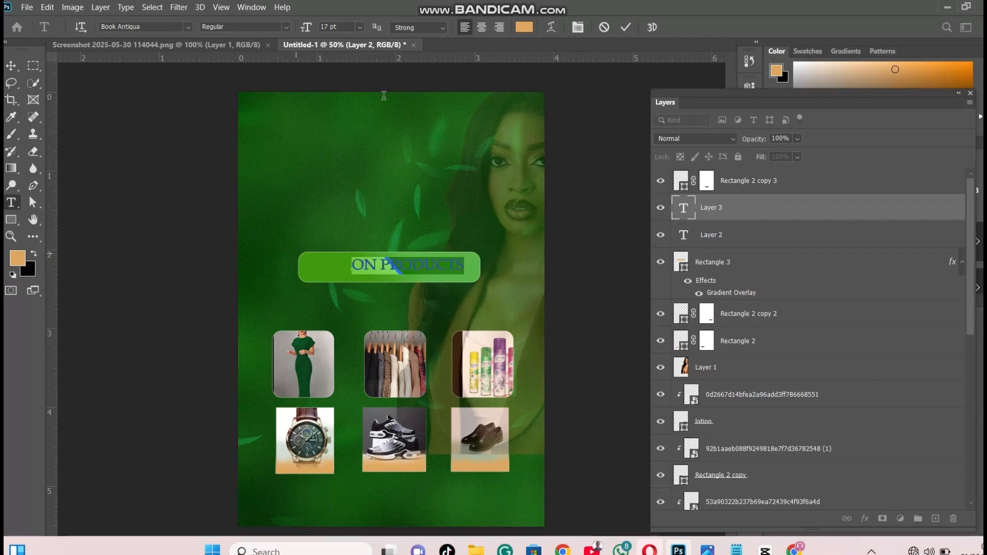
pyautogui.click(524, 27)
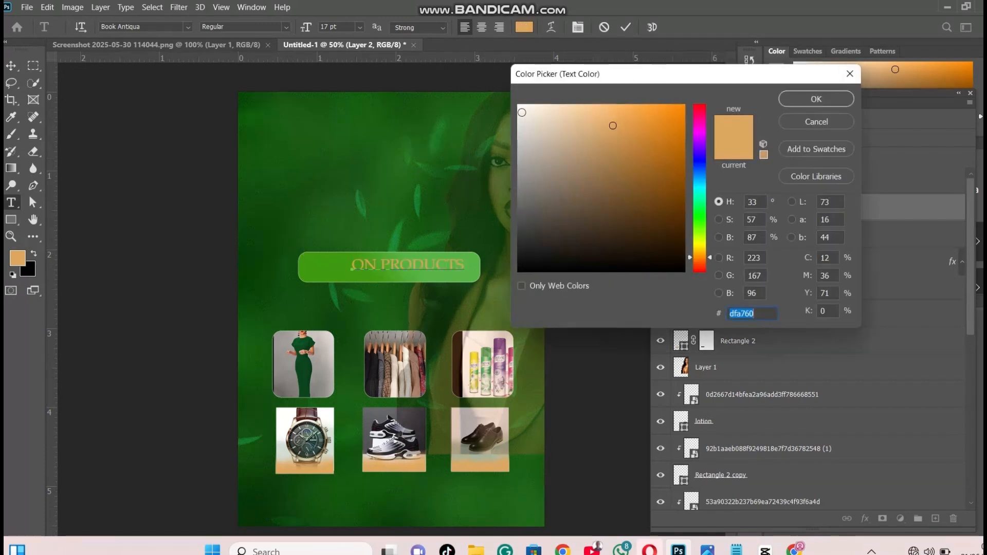
pyautogui.click(519, 110)
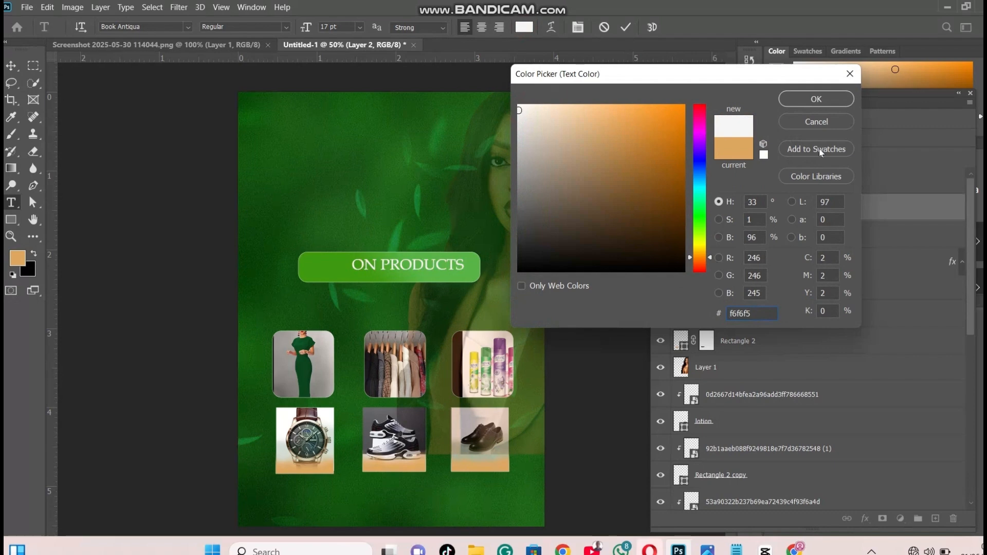
pyautogui.click(832, 99)
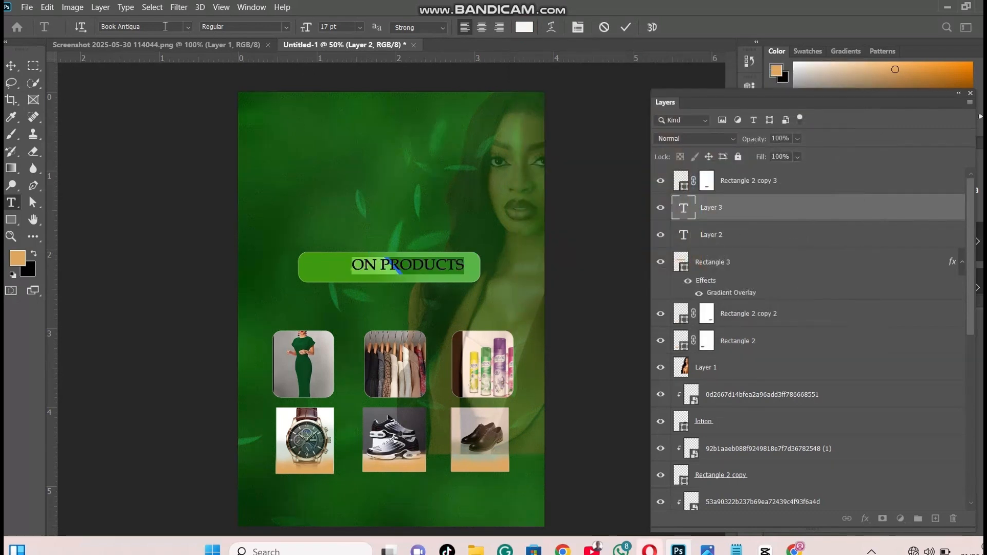
# Enlarge the "ON PRODUCTS" text to 24 pt and move it so that it sits centered inside the banner
pyautogui.click(359, 26)
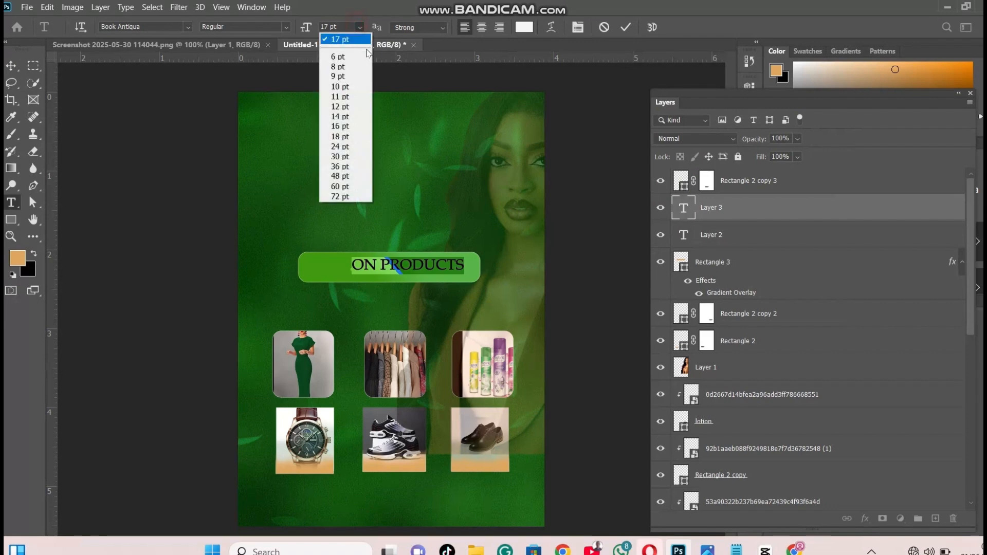
pyautogui.click(351, 145)
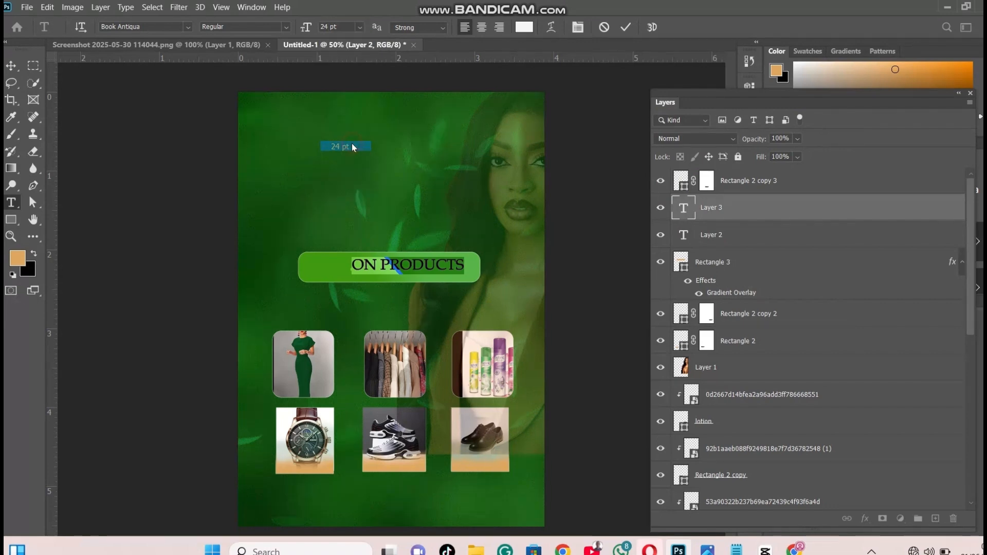
pyautogui.moveTo(438, 217); pyautogui.dragTo(403, 215)
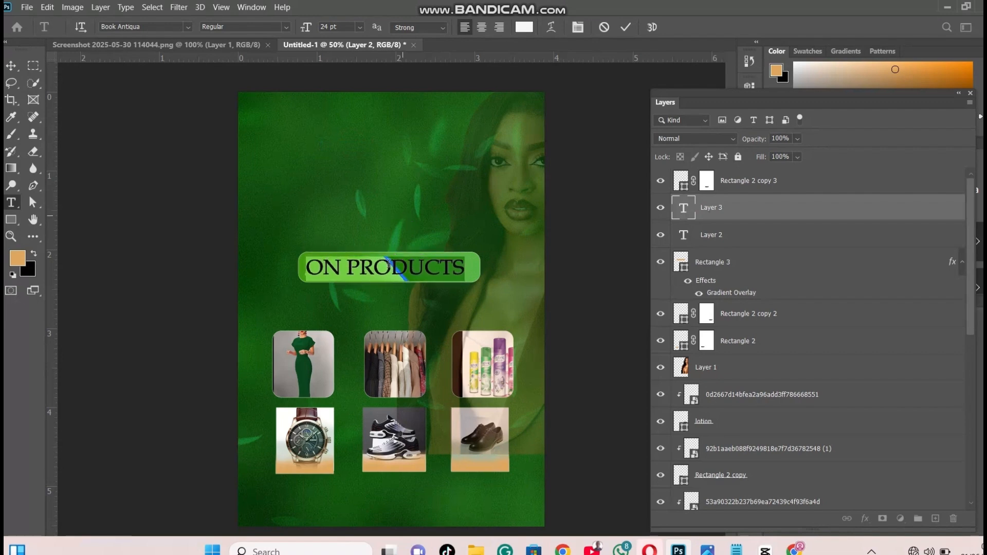
pyautogui.click(389, 267)
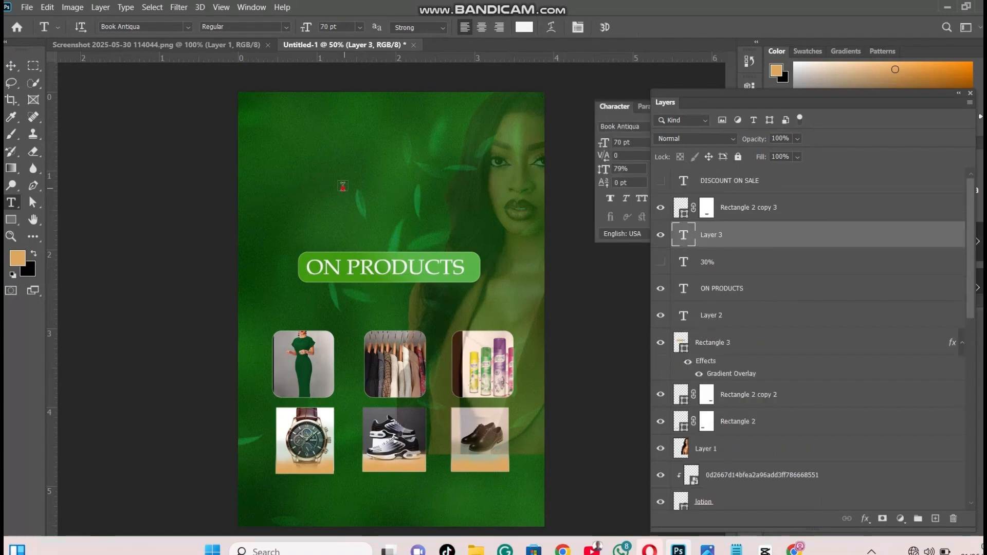
# Add the text "30%" in white 70 pt Book Antiqua and place it above the banner, near the banner's left end
pyautogui.click(343, 188)
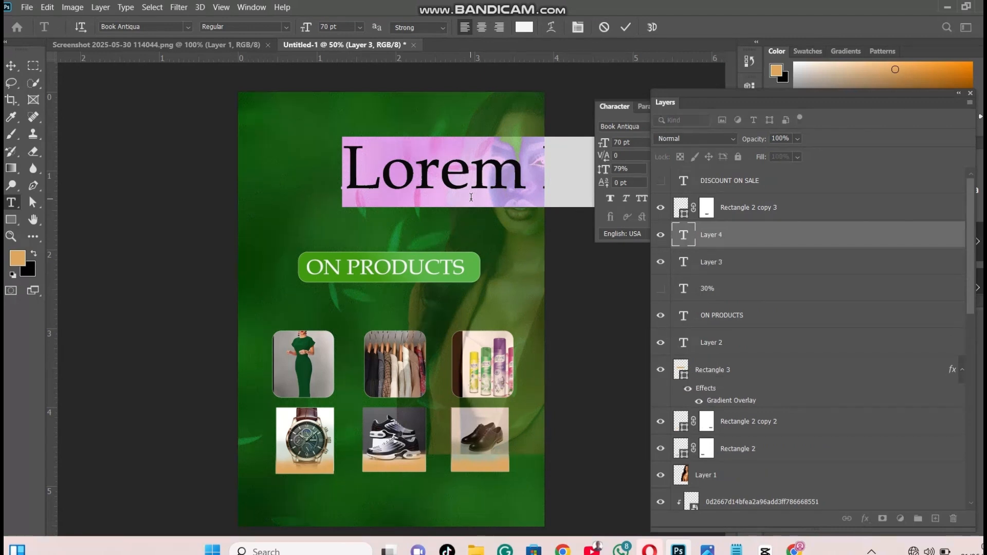
pyautogui.press('BackSpace')
pyautogui.write('30')
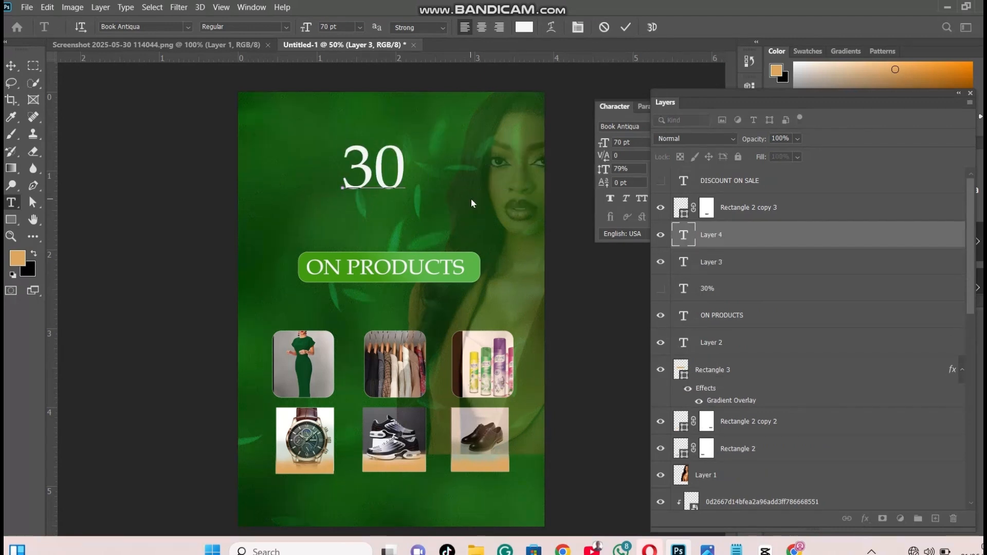
pyautogui.write('%')
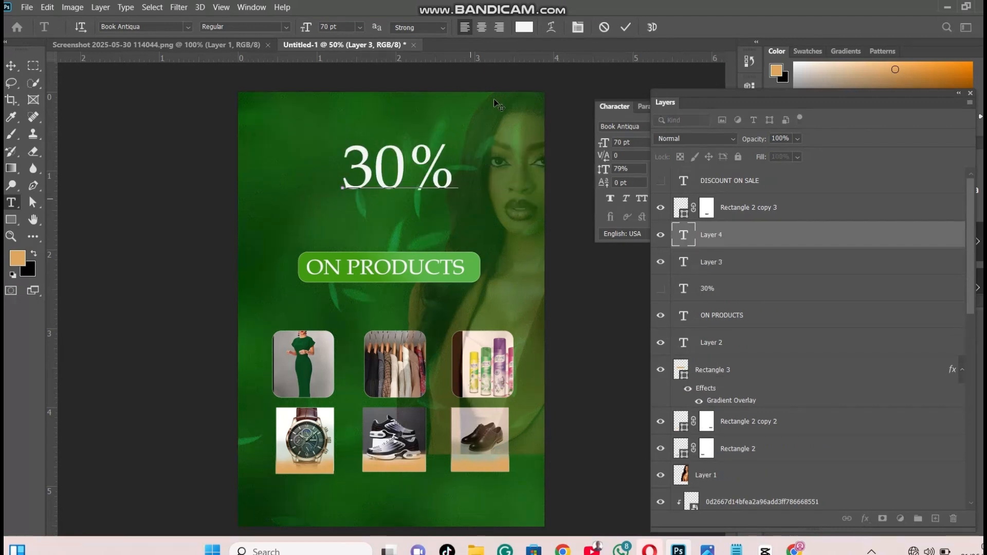
pyautogui.moveTo(416, 118); pyautogui.dragTo(381, 136)
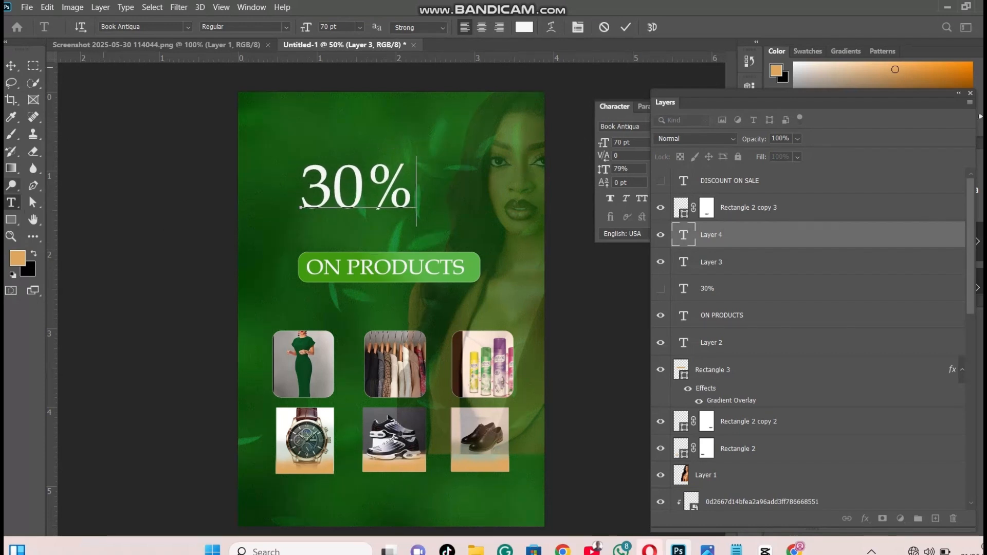
pyautogui.click(626, 27)
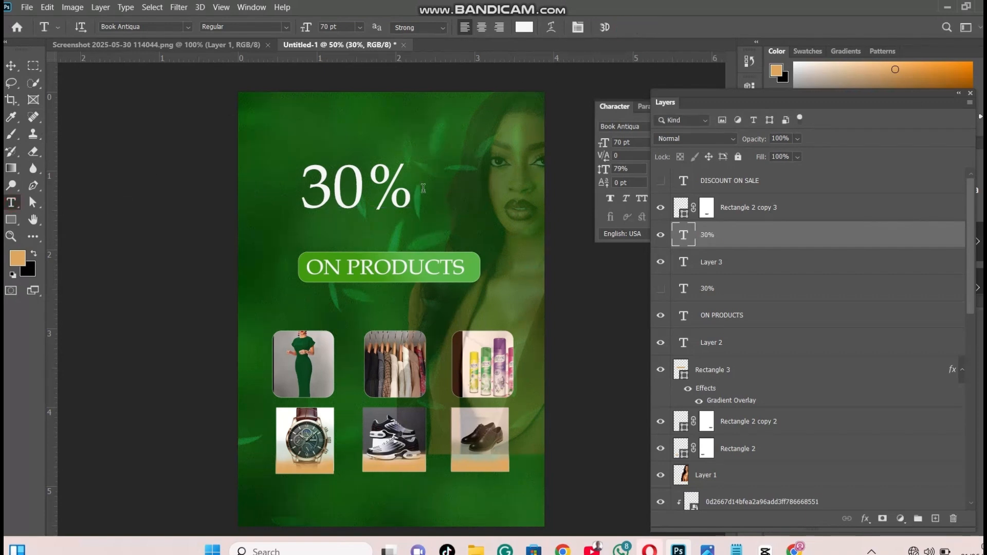
# Start a new text layer to the right of the "30%" text and reduce its font size to 54 pt
pyautogui.click(446, 169)
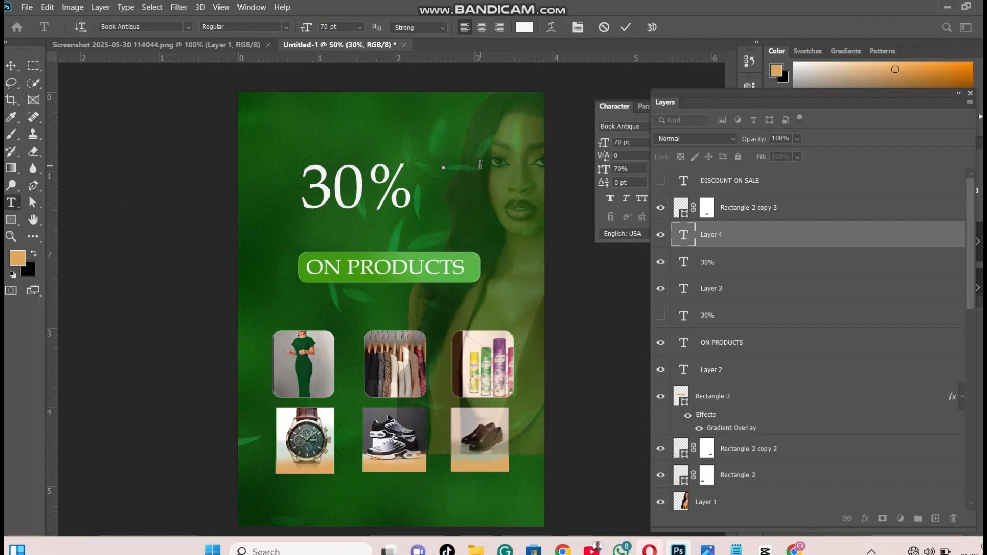
pyautogui.write('DIC')
pyautogui.press('BackSpace')
pyautogui.press('BackSpace')
pyautogui.press('BackSpace')
pyautogui.moveTo(307, 27); pyautogui.dragTo(291, 27)
pyautogui.write('D')
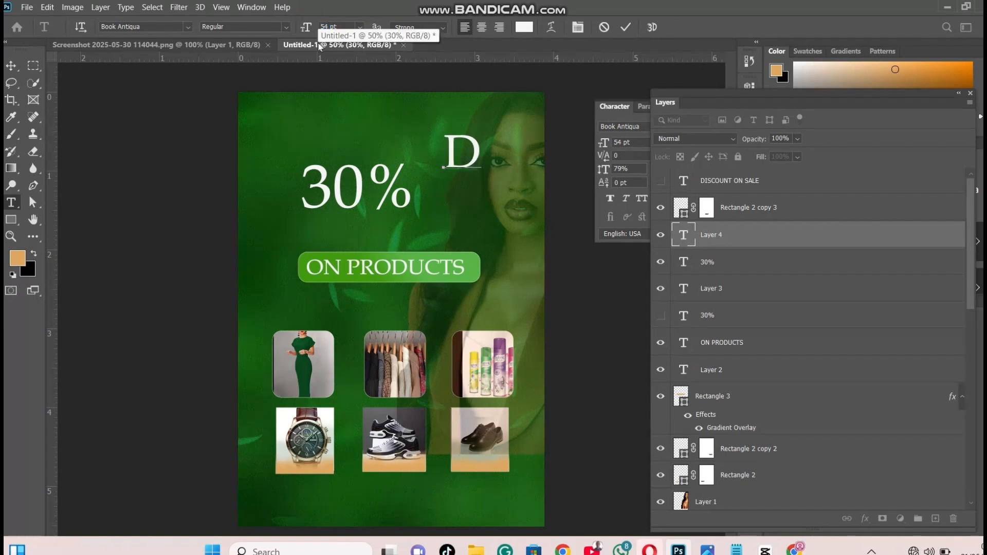
pyautogui.write('IC')
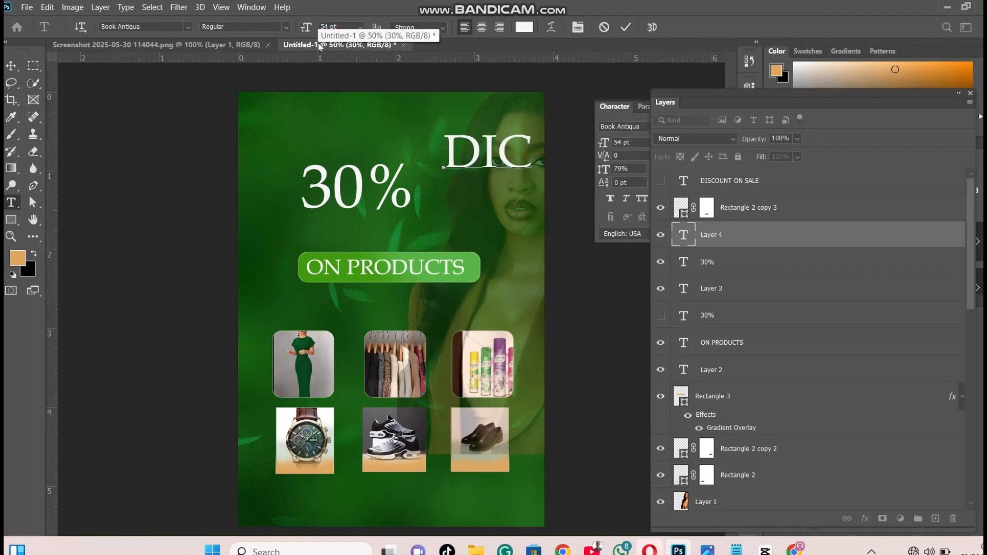
pyautogui.press('BackSpace')
pyautogui.write('SCO')
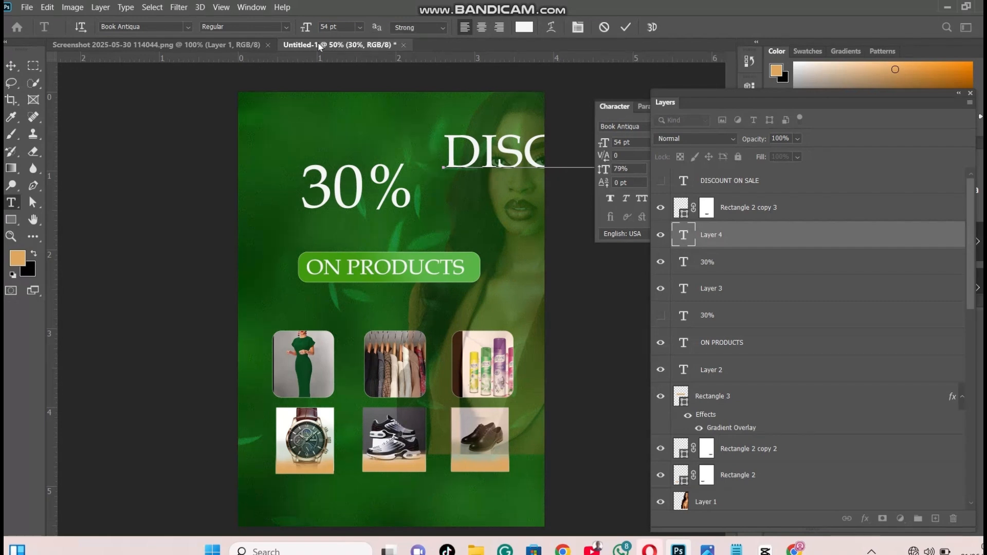
pyautogui.press('BackSpace')
pyautogui.press('BackSpace')
pyautogui.press('BackSpace')
pyautogui.press('BackSpace')
pyautogui.press('BackSpace')
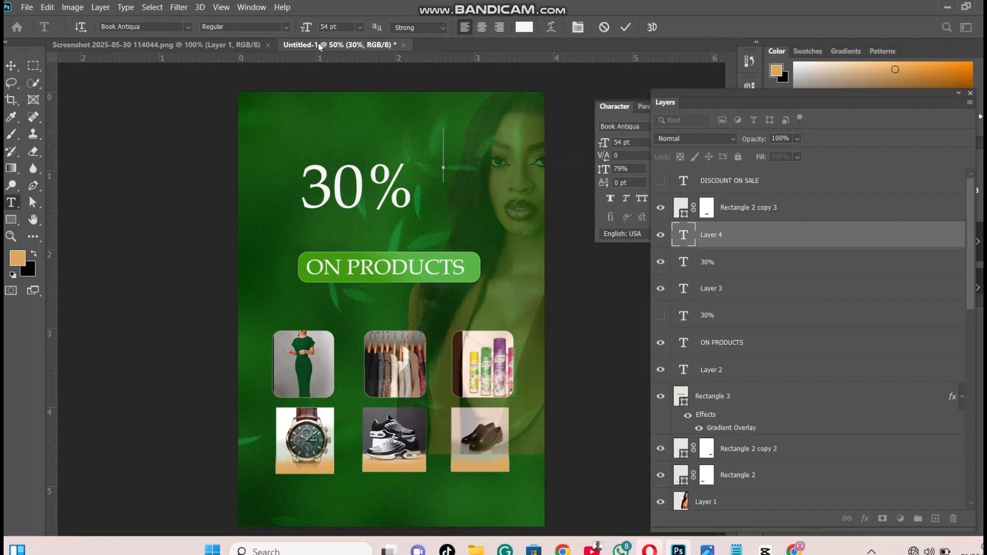
pyautogui.write('DIS')
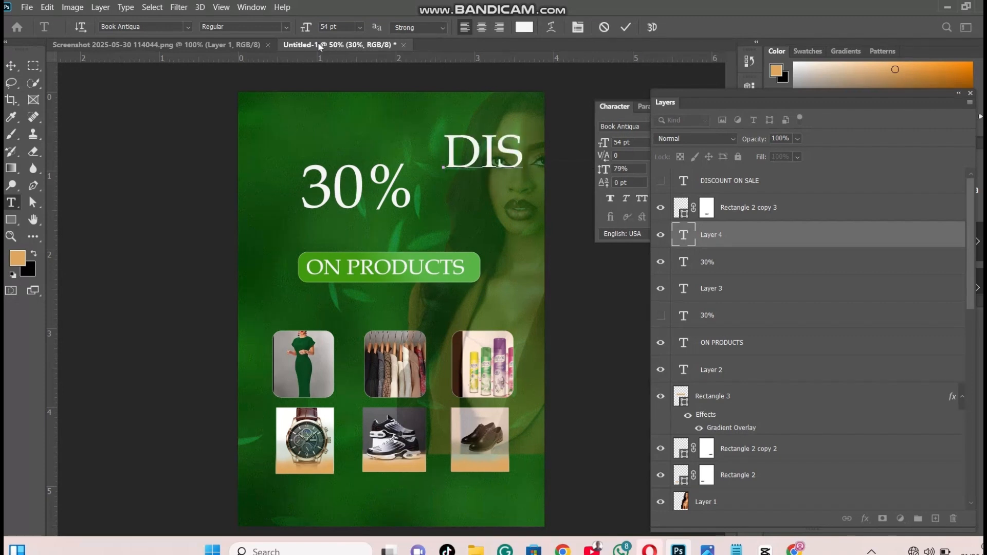
pyautogui.write('CO')
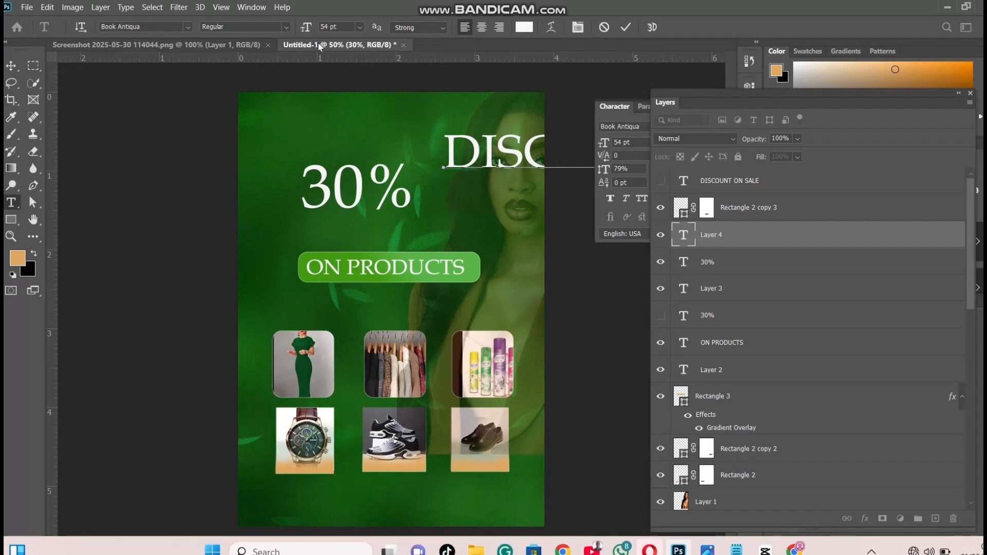
pyautogui.write('SA')
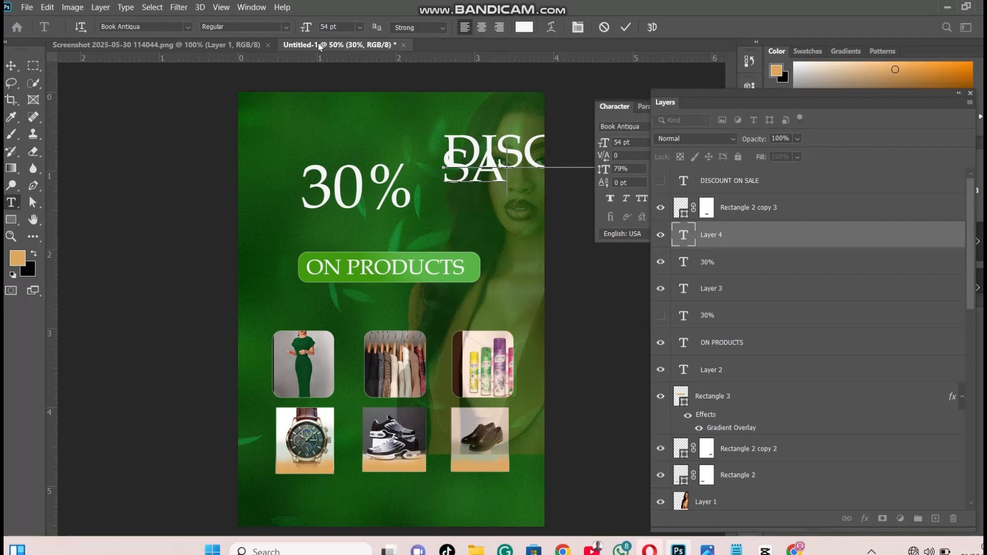
pyautogui.write('LE')
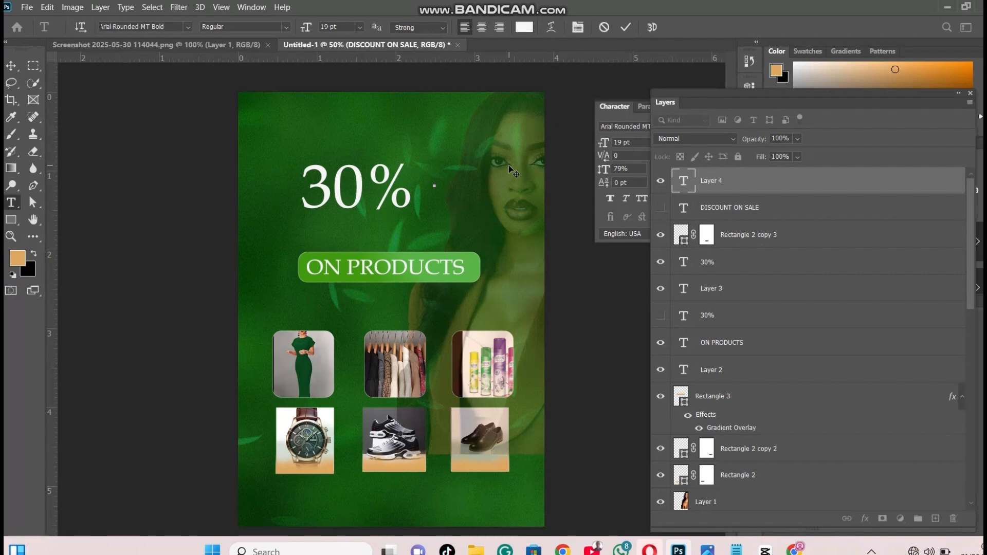
# Add the two-line text "DISCOUNT ON SALE" in white 19 pt Arial Rounded MT Bold beside the "30%" text
pyautogui.write('DISCO')
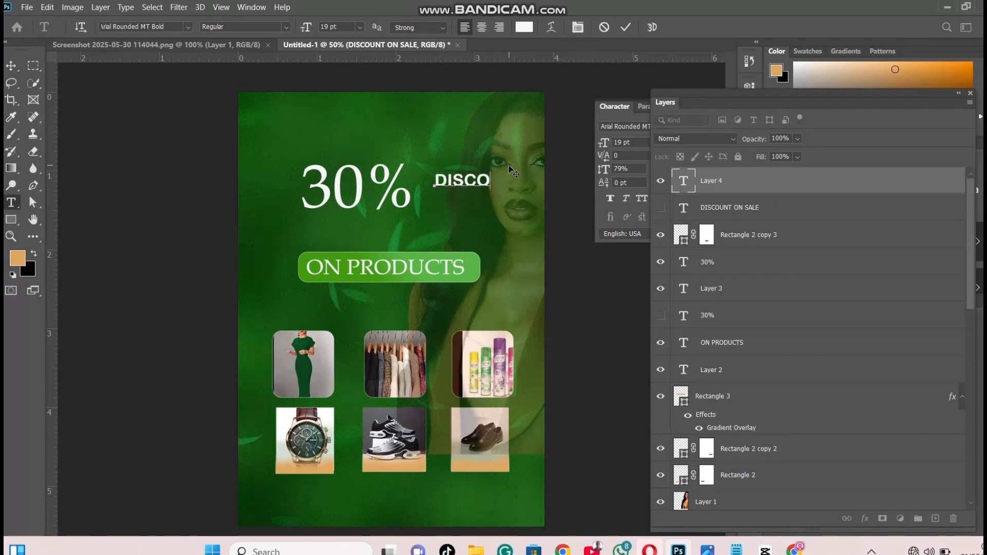
pyautogui.write('UNT ')
pyautogui.write('ON ')
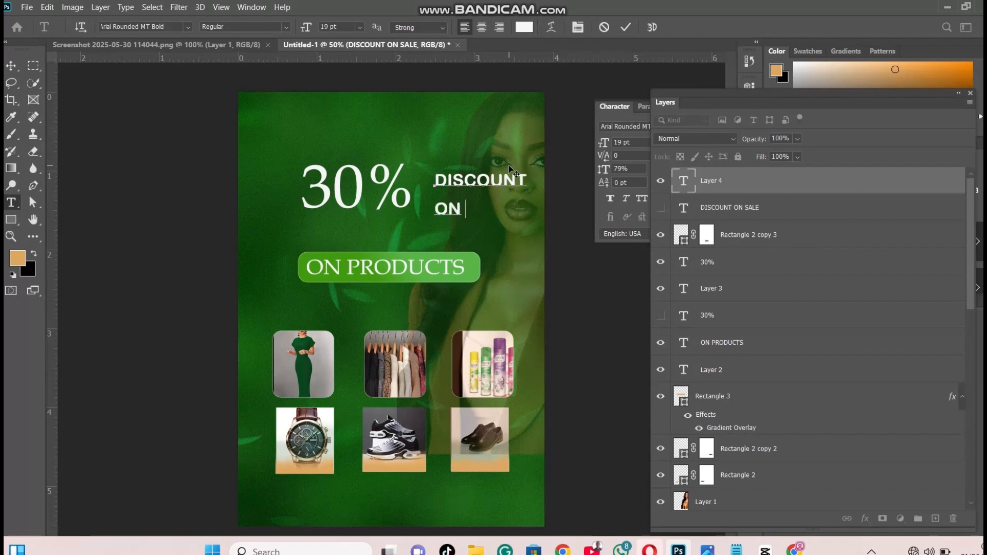
pyautogui.write('SALE')
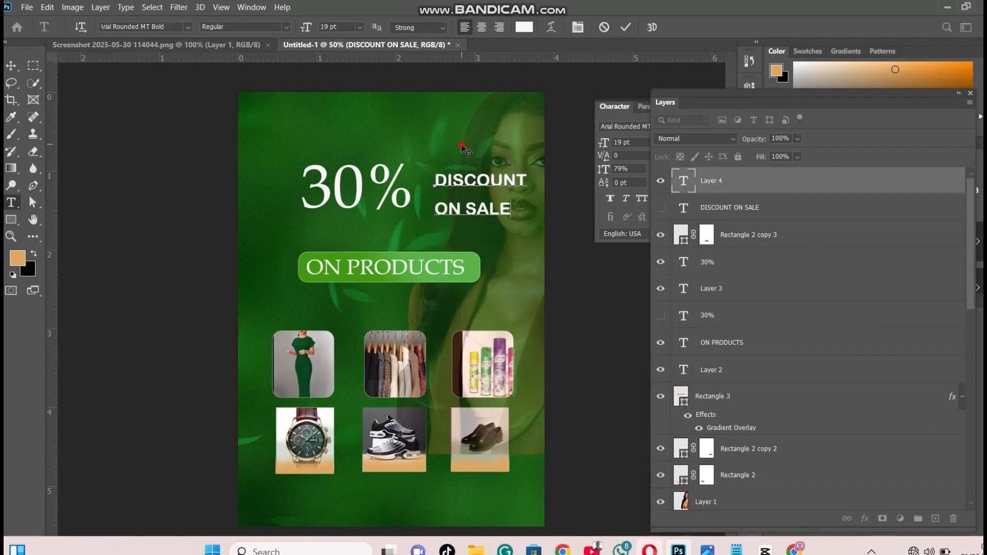
pyautogui.moveTo(462, 147); pyautogui.dragTo(450, 139)
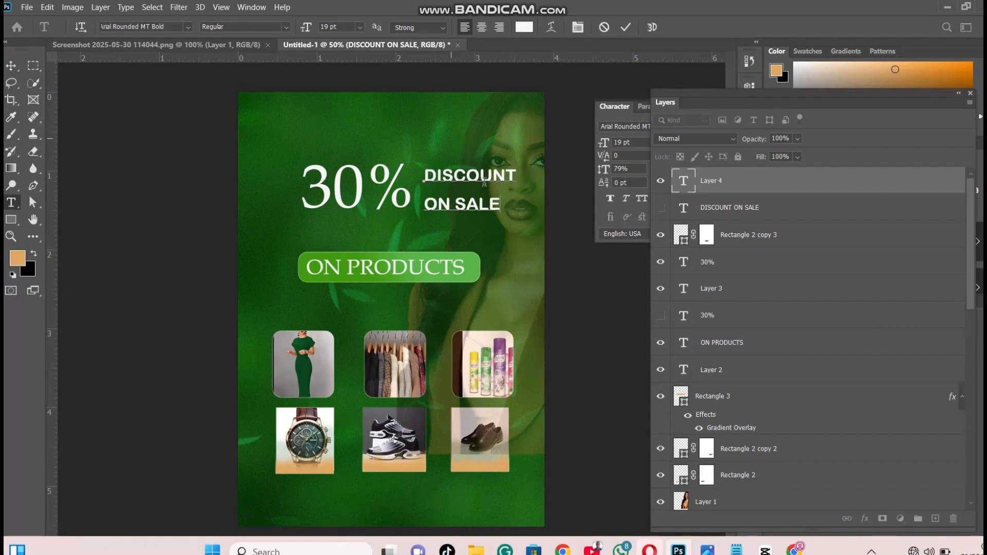
# Set the "DISCOUNT ON SALE" text to 20 pt with 22.04 pt leading and move it closer to the "30%"
pyautogui.moveTo(500, 204); pyautogui.dragTo(389, 159)
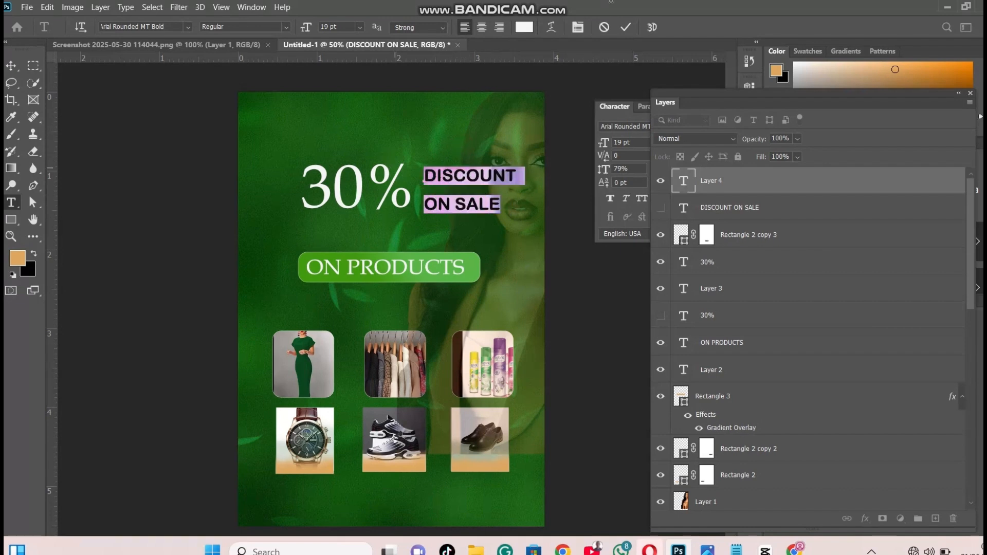
pyautogui.click(578, 27)
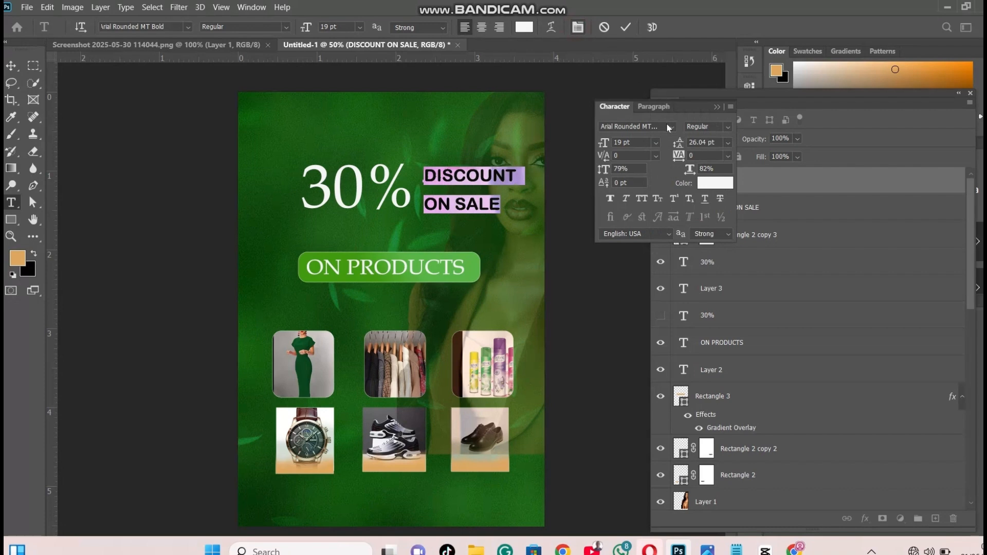
pyautogui.moveTo(602, 146); pyautogui.dragTo(602, 148)
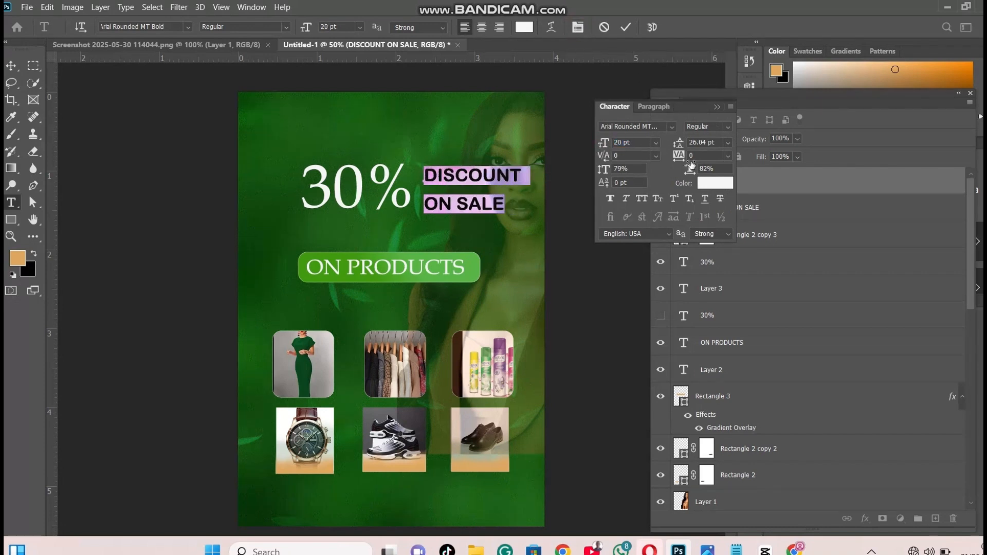
pyautogui.moveTo(680, 146); pyautogui.dragTo(677, 146)
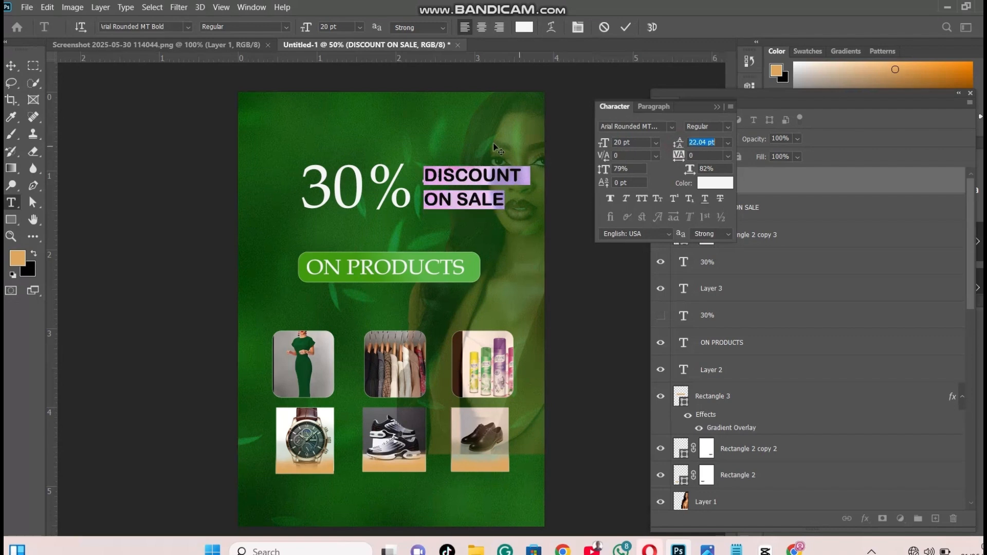
pyautogui.moveTo(484, 150); pyautogui.dragTo(475, 152)
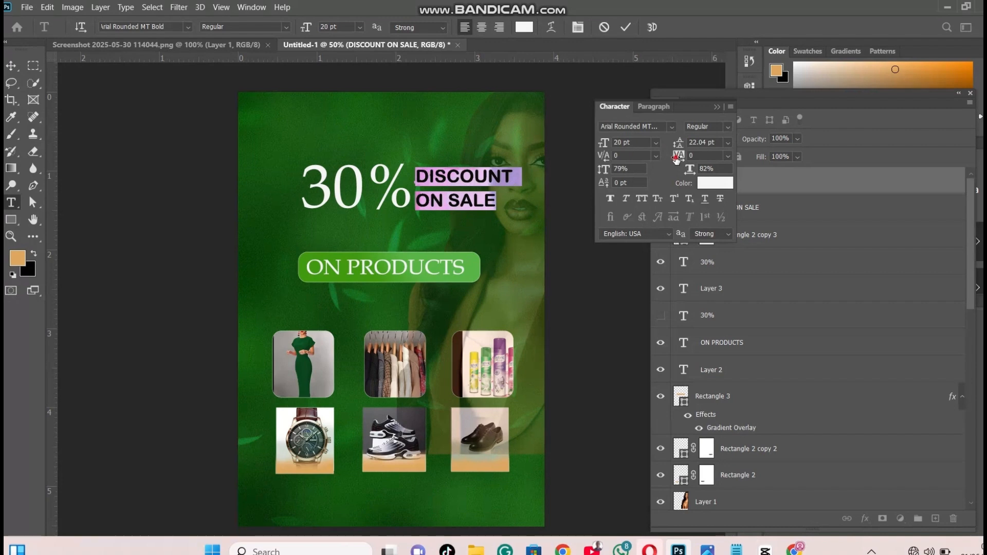
# Give the "DISCOUNT ON SALE" text a tracking of 140, a vertical scale of 83% and a baseline shift of 1 pt
pyautogui.moveTo(680, 155); pyautogui.dragTo(679, 161)
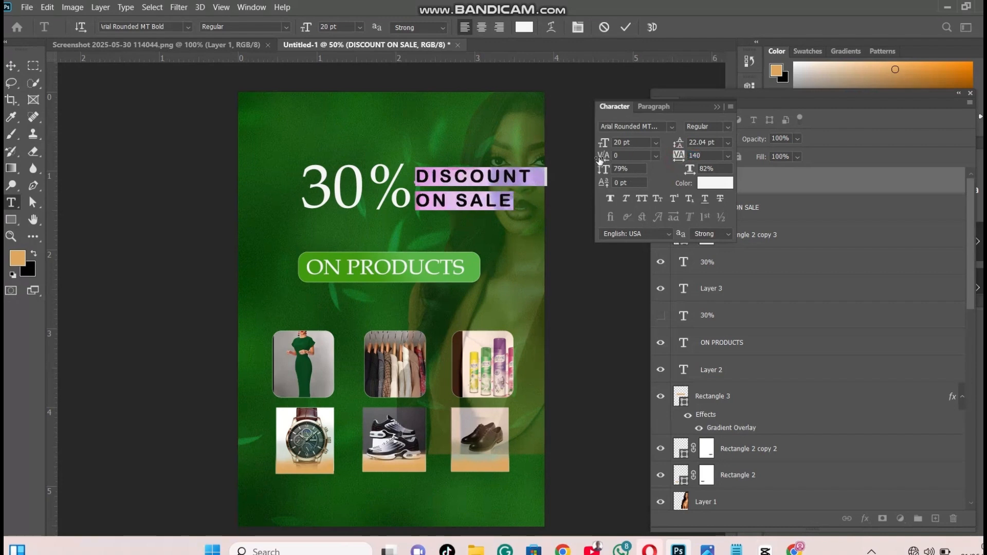
pyautogui.moveTo(603, 157); pyautogui.dragTo(608, 189)
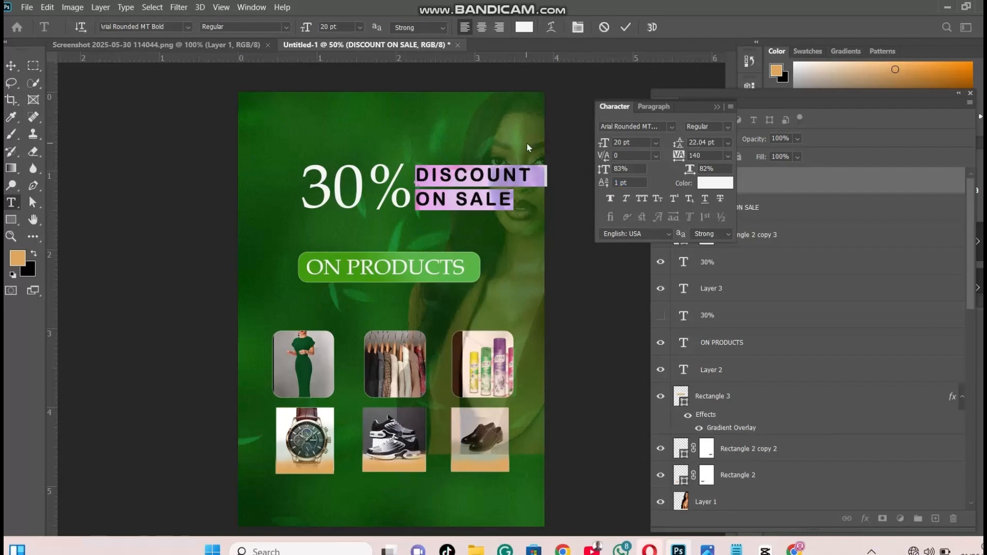
pyautogui.click(454, 200)
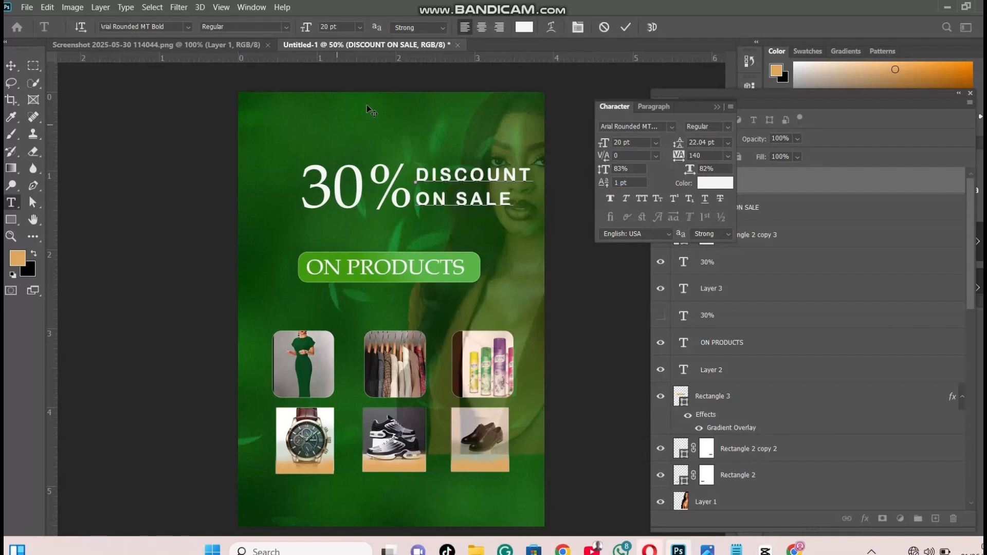
# Reduce the "DISCOUNT ON SALE" tracking to 80 and position the text just beside the percent sign, vertically centered on the "30%"
pyautogui.click(11, 65)
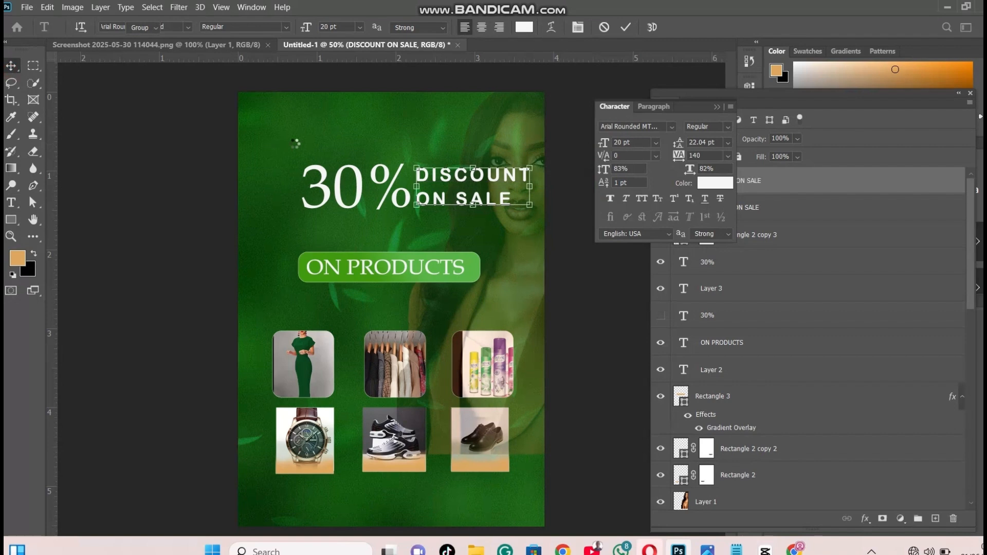
pyautogui.moveTo(474, 194); pyautogui.dragTo(481, 194)
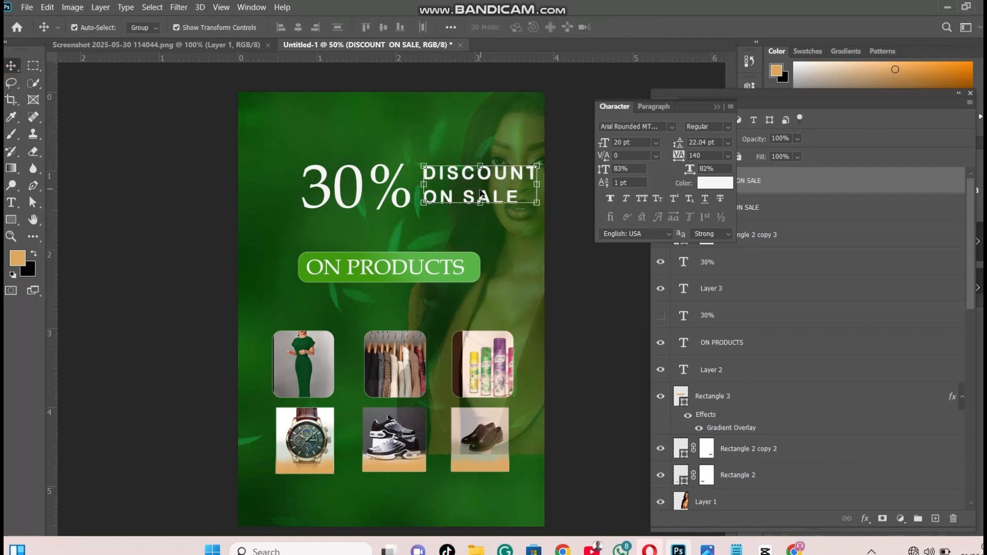
pyautogui.moveTo(682, 154); pyautogui.dragTo(669, 154)
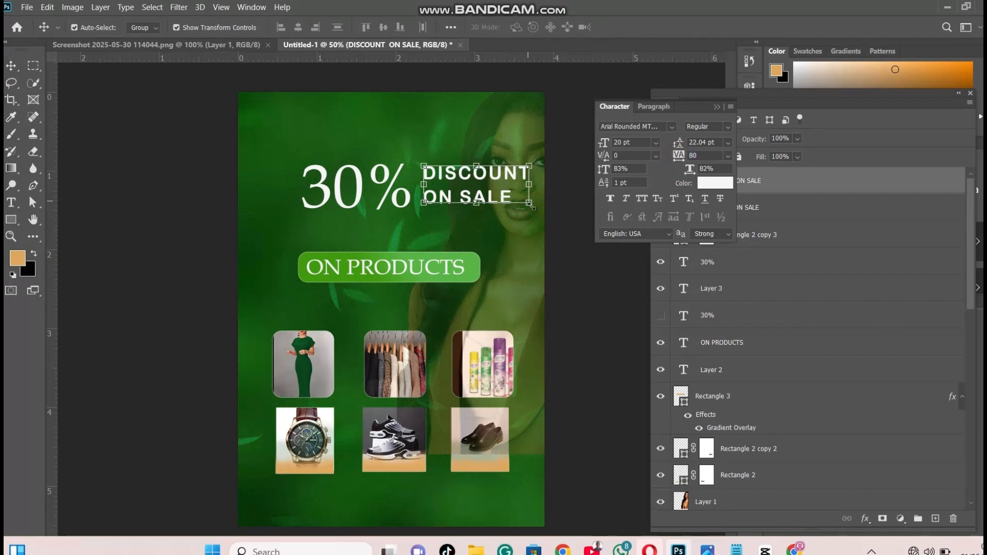
pyautogui.hotkey('ctrl', 't')
pyautogui.moveTo(504, 198); pyautogui.dragTo(494, 196)
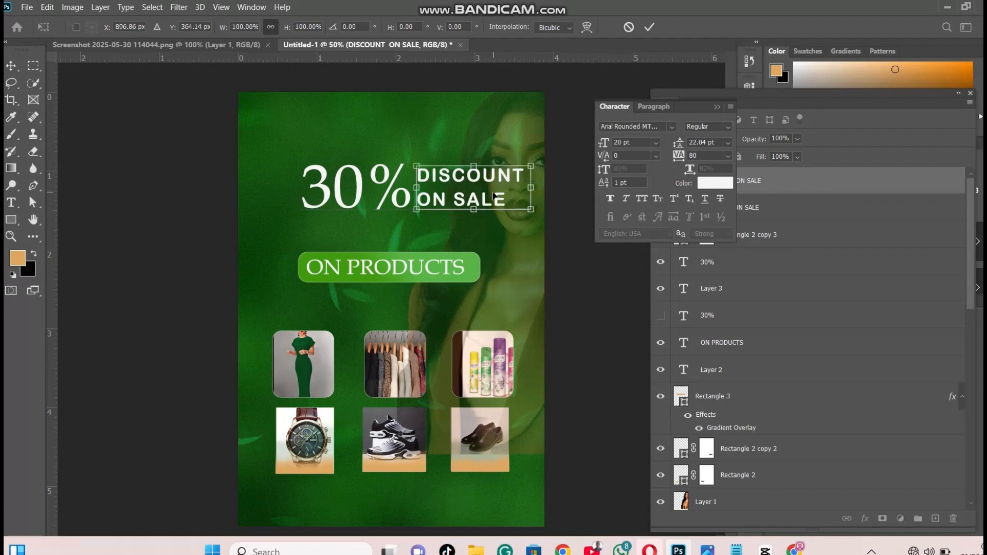
pyautogui.press('Return')
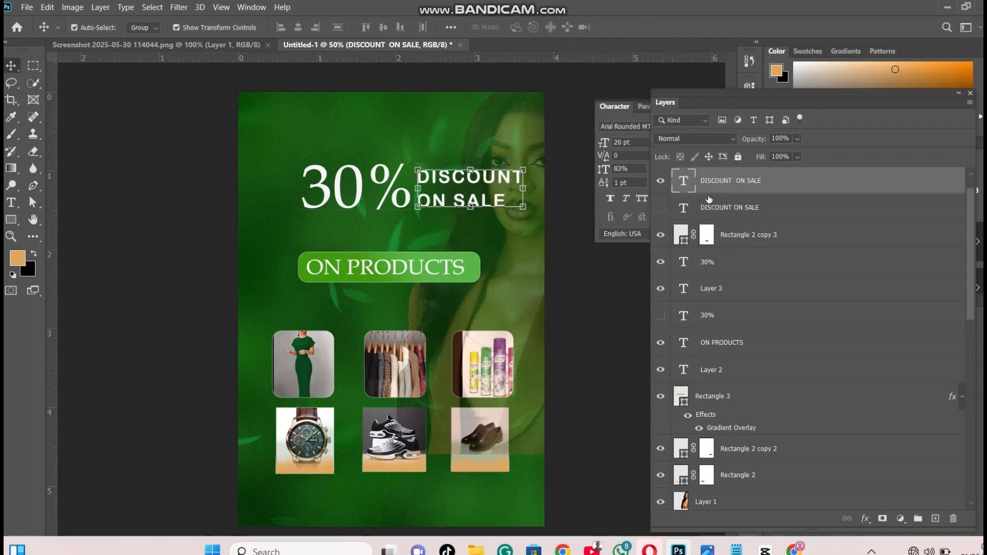
# Add a reversed linear white-to-yellow gradient overlay to the visible "30%" text layer
pyautogui.scroll(-1, 742, 316)
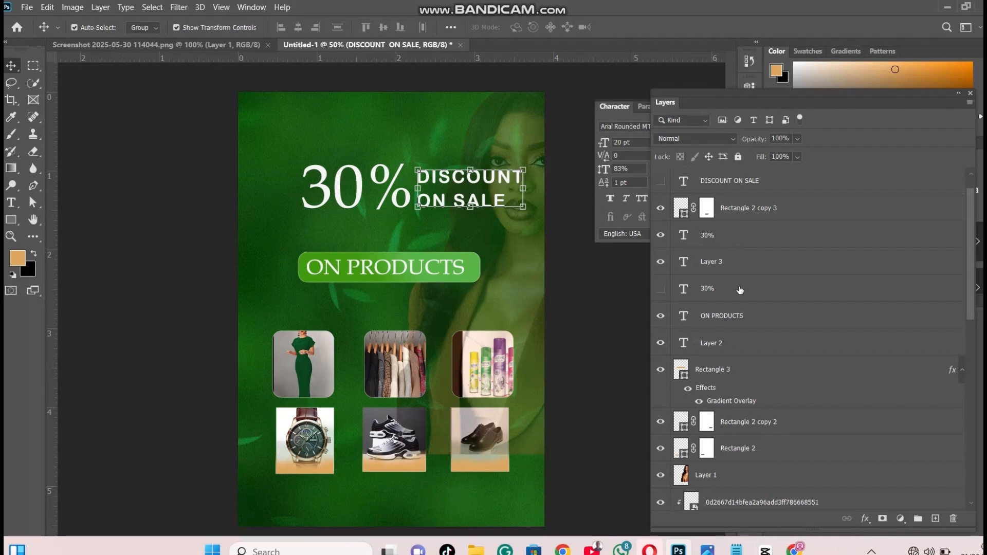
pyautogui.click(713, 185)
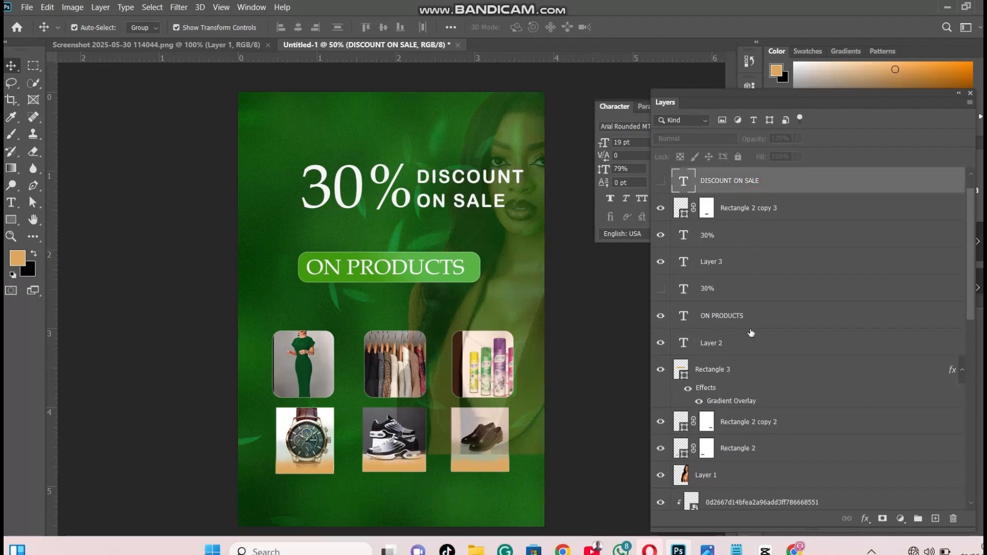
pyautogui.click(744, 239)
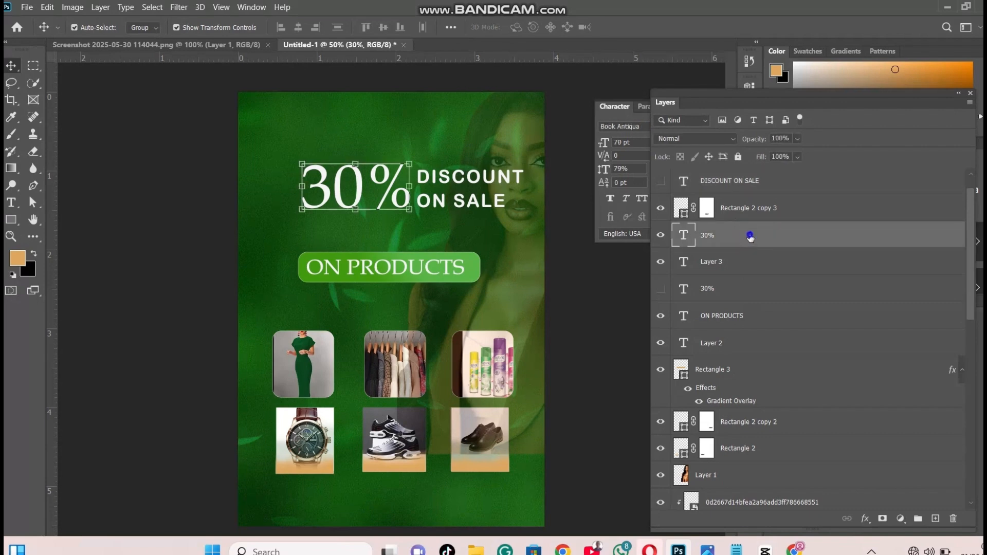
pyautogui.rightClick(753, 232)
pyautogui.click(795, 20)
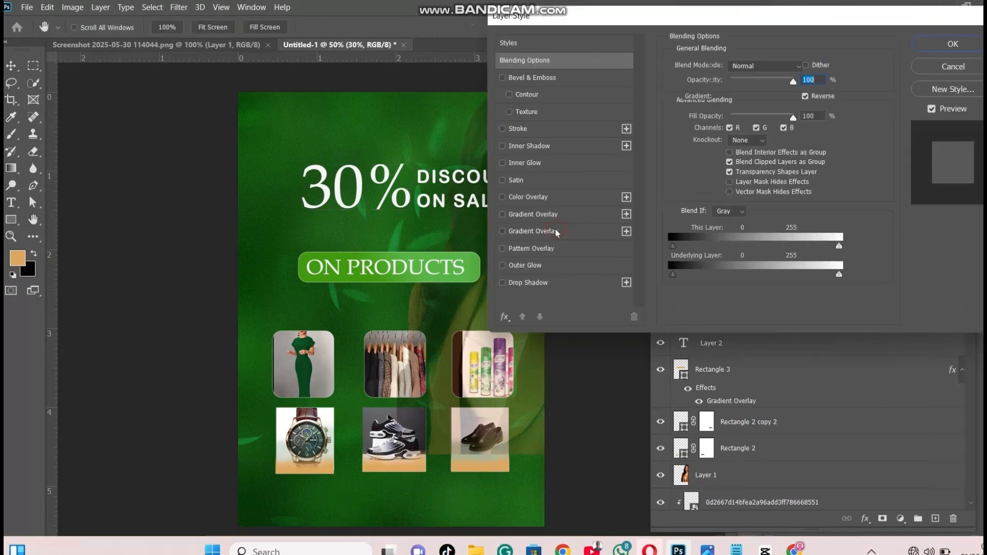
pyautogui.click(557, 232)
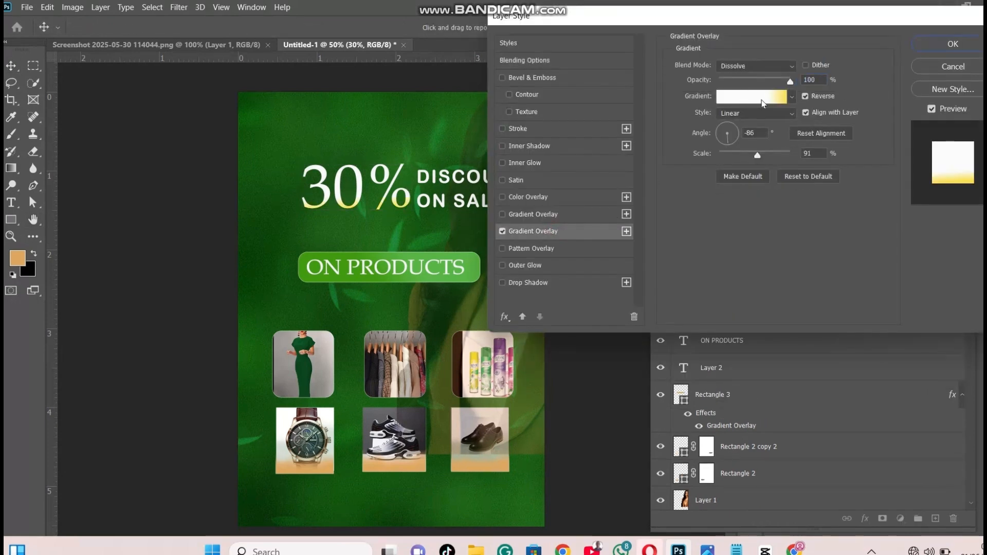
# Keep the yellow fcde51 and white f9fcf8 gradient colors, move the white stop to 69% and apply the overlay to the "30%" text
pyautogui.click(760, 97)
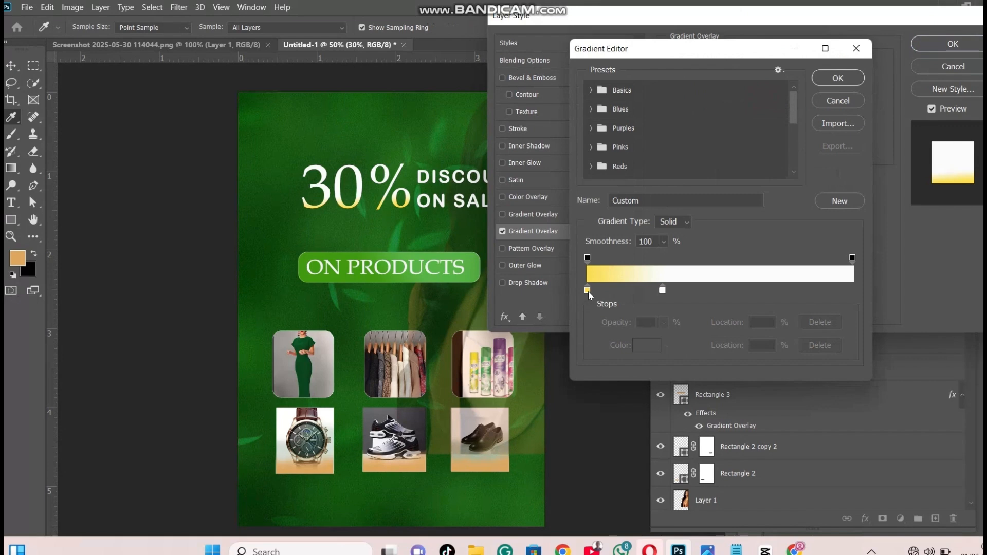
pyautogui.click(587, 291)
pyautogui.click(644, 346)
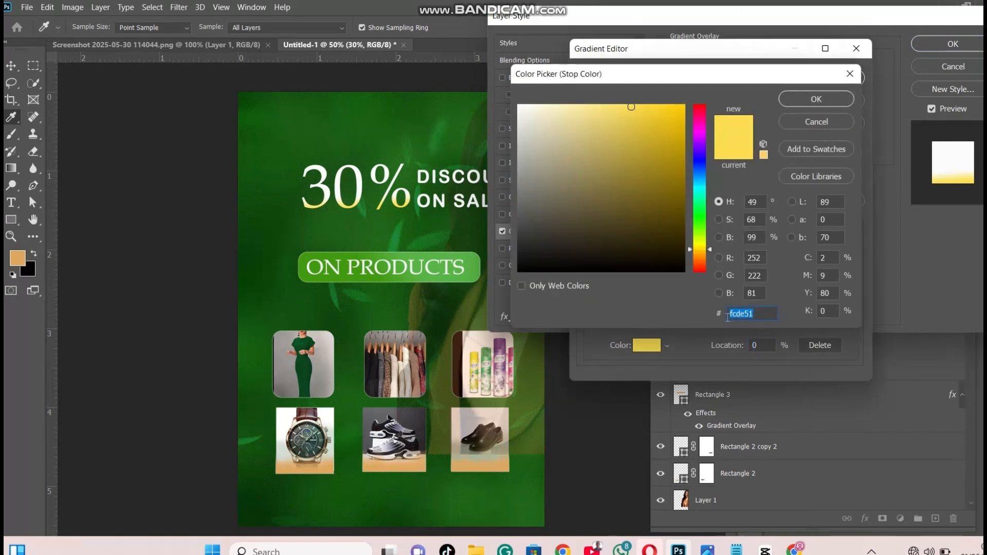
pyautogui.click(816, 98)
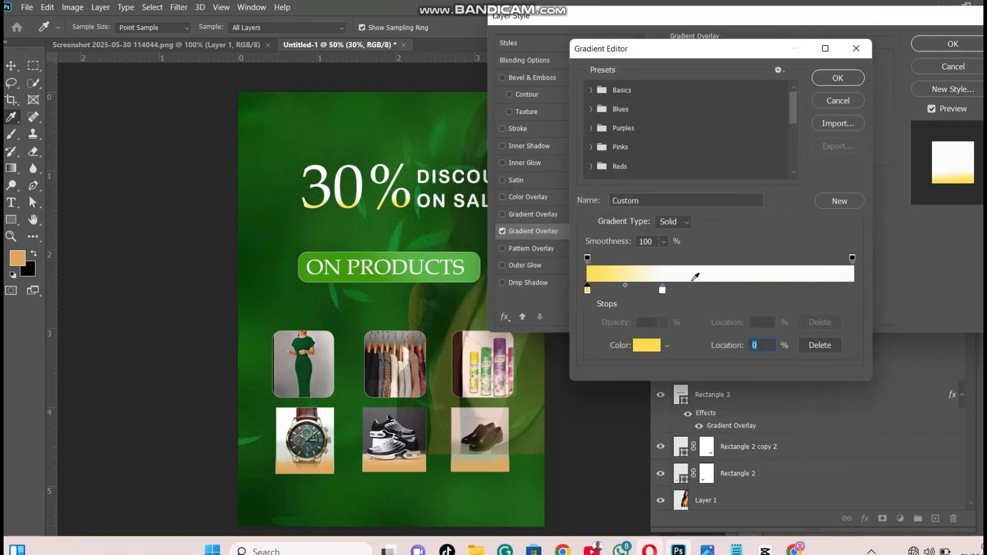
pyautogui.click(664, 290)
pyautogui.click(647, 345)
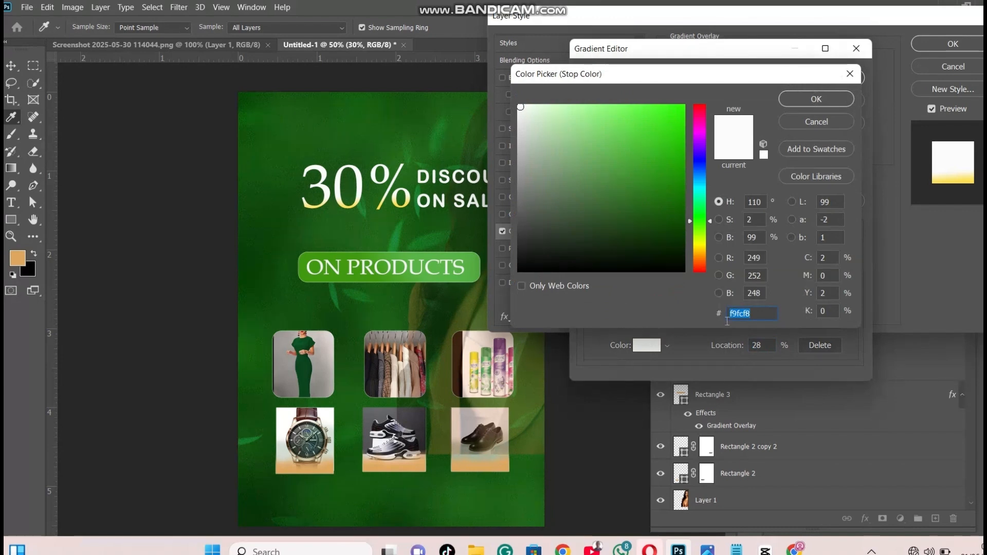
pyautogui.click(820, 99)
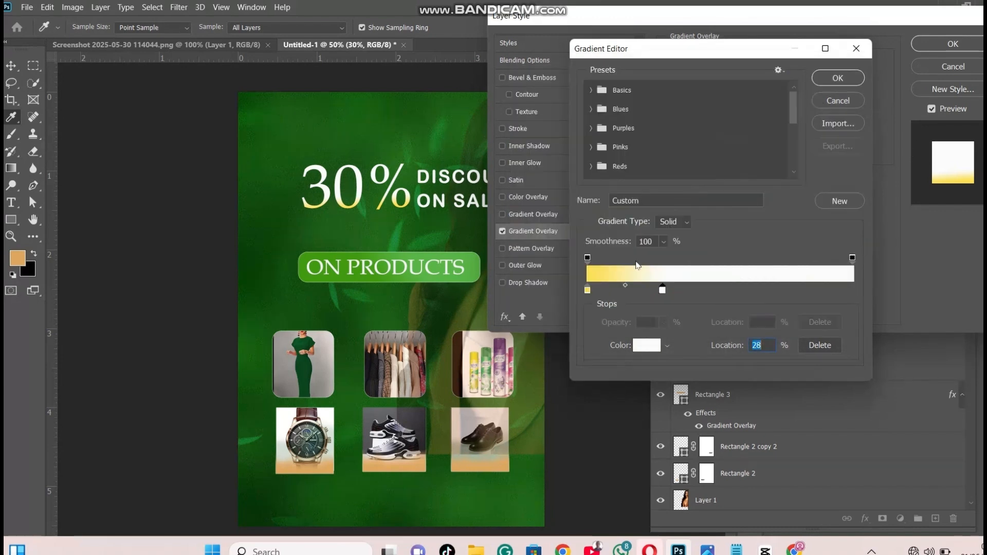
pyautogui.moveTo(662, 292); pyautogui.dragTo(771, 294)
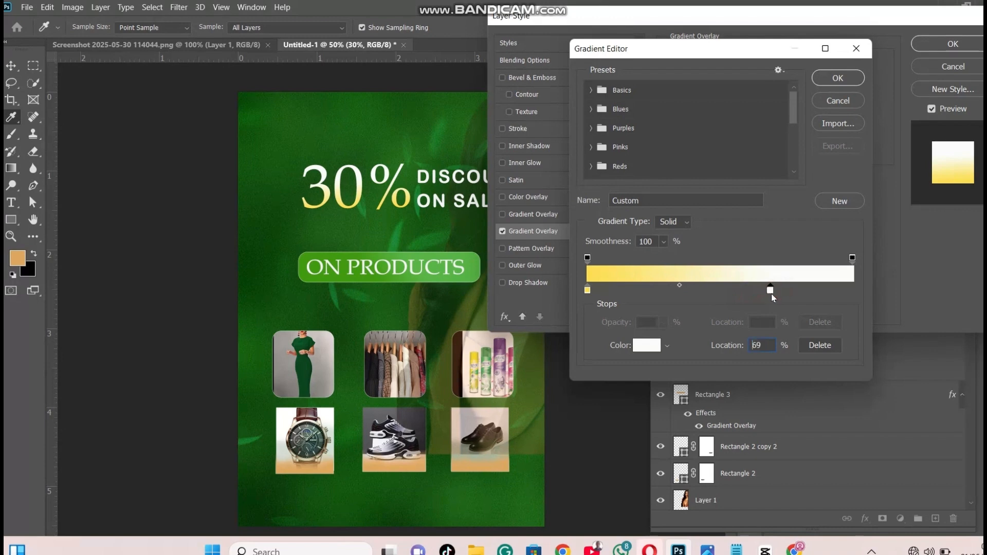
pyautogui.click(838, 78)
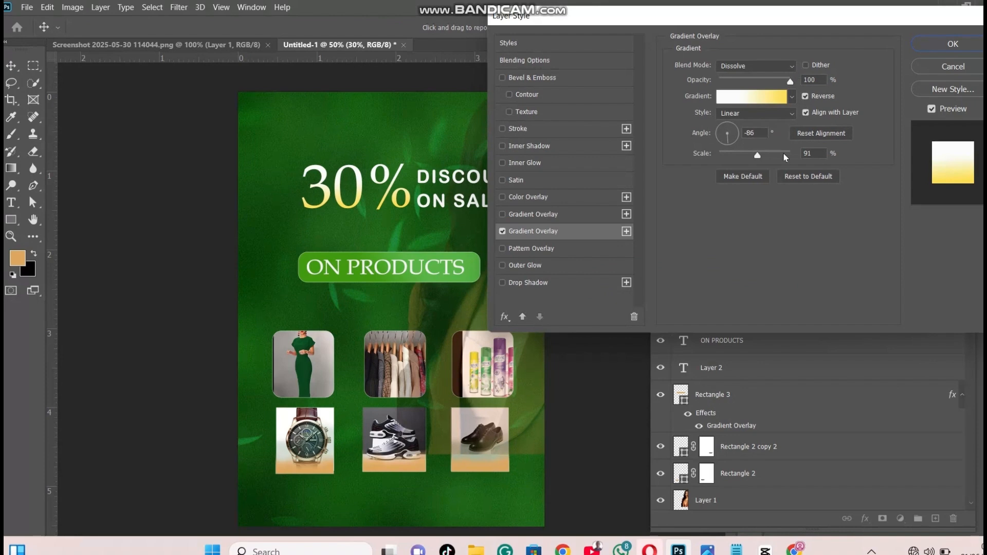
pyautogui.click(951, 44)
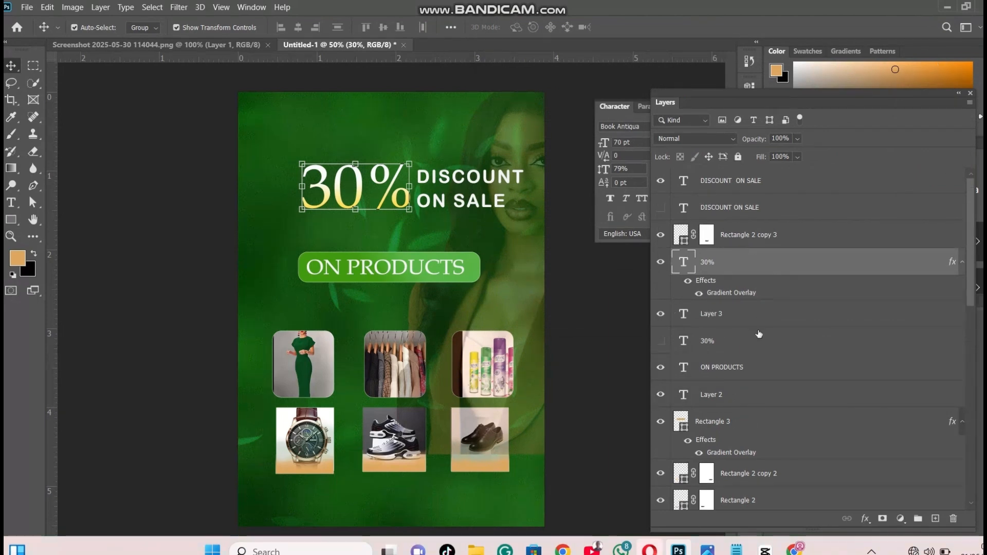
# Copy the gradient layer style of the "30%" text onto the visible "DISCOUNT ON SALE" text
pyautogui.rightClick(792, 266)
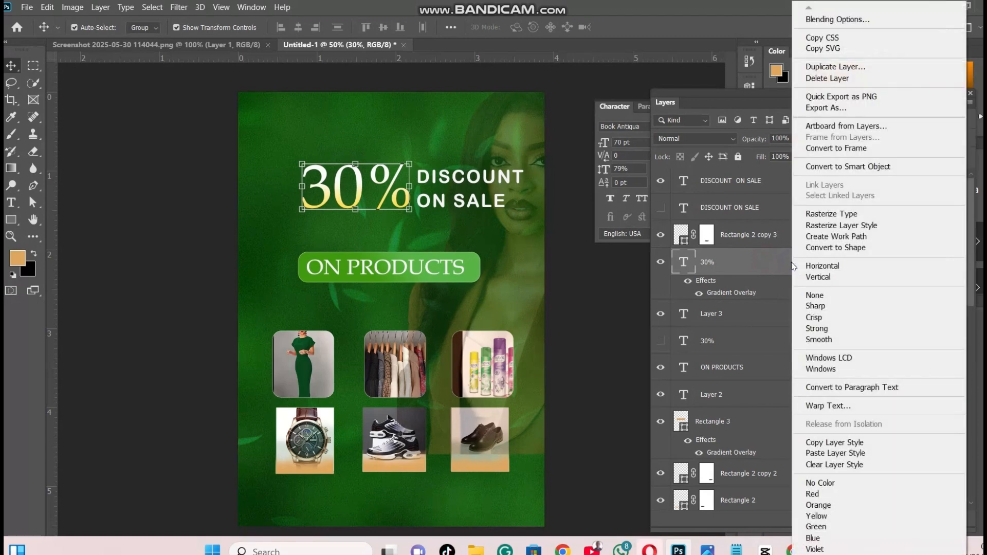
pyautogui.click(822, 445)
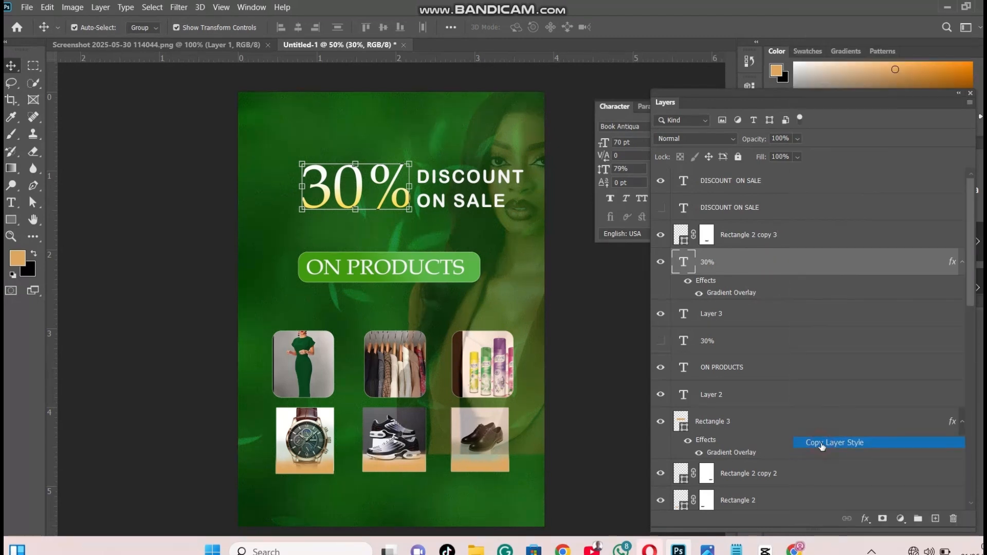
pyautogui.click(739, 185)
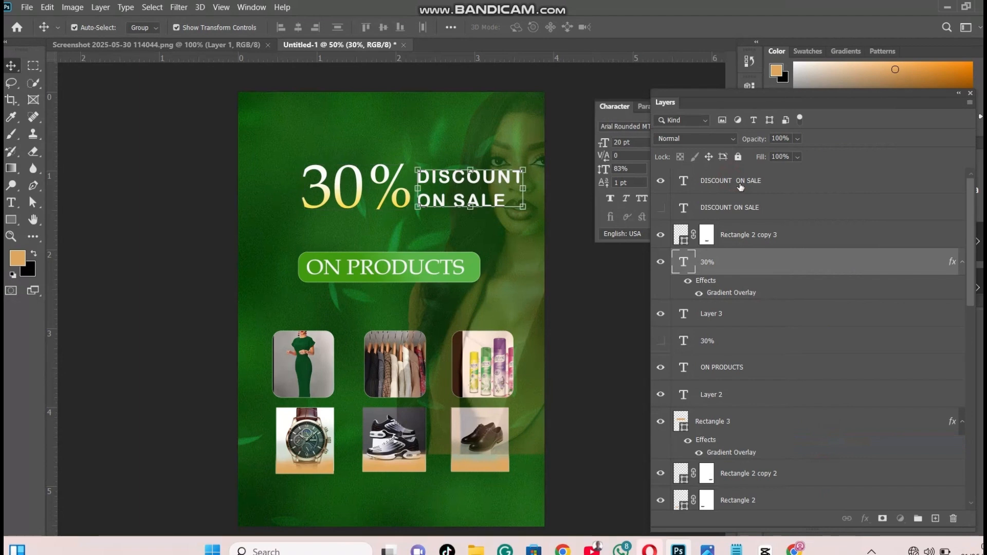
pyautogui.rightClick(741, 183)
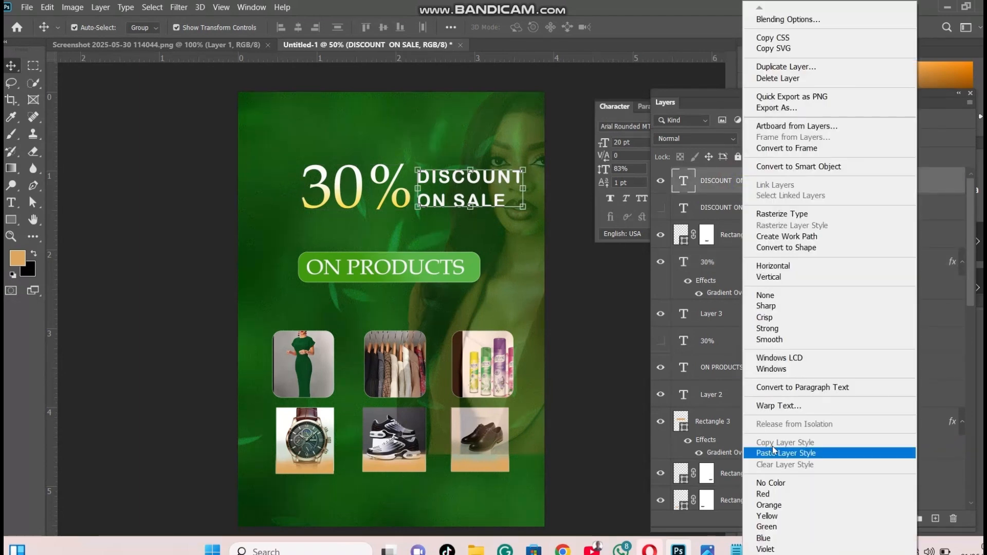
pyautogui.click(782, 453)
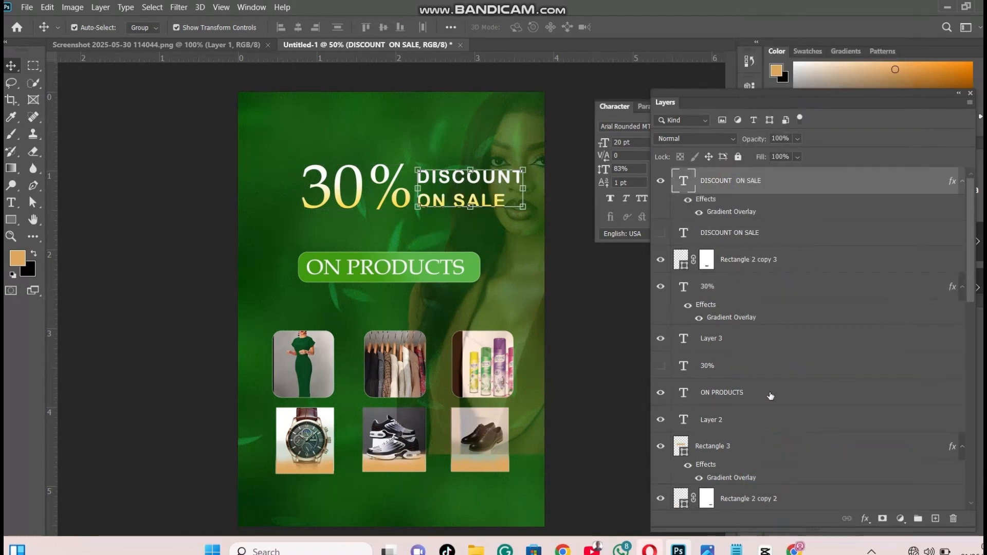
# Move the white stop to 30% in the "DISCOUNT ON SALE" text's gradient overlay and apply it
pyautogui.rightClick(731, 184)
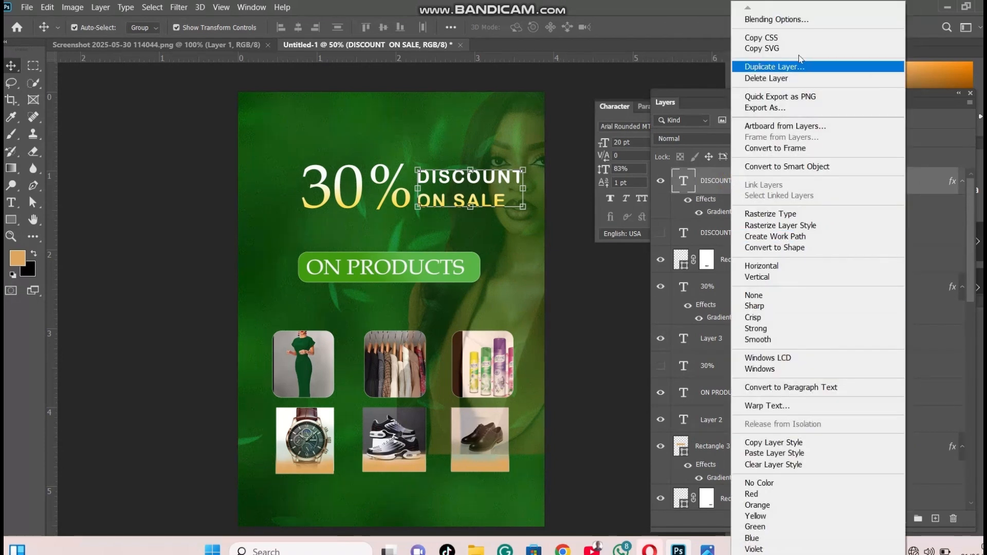
pyautogui.click(772, 19)
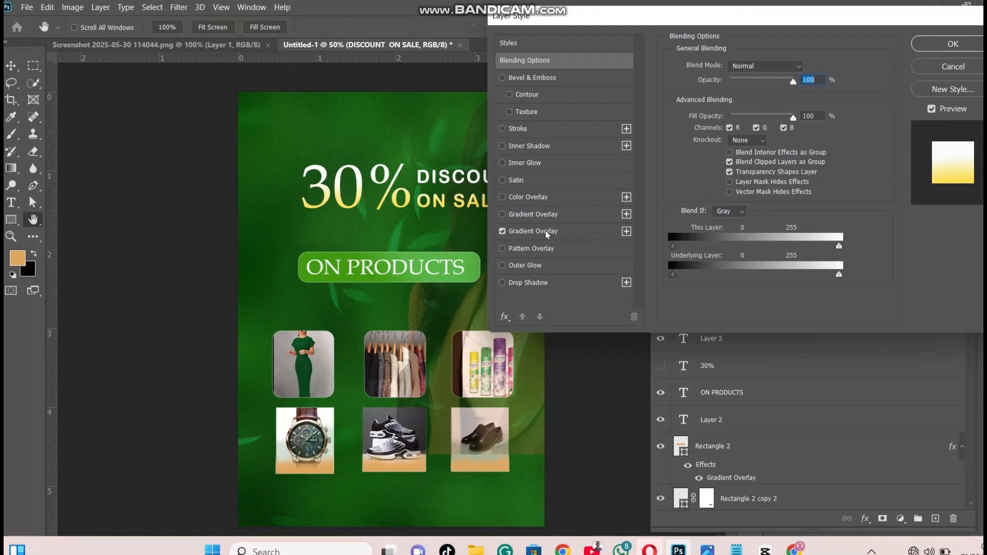
pyautogui.click(546, 232)
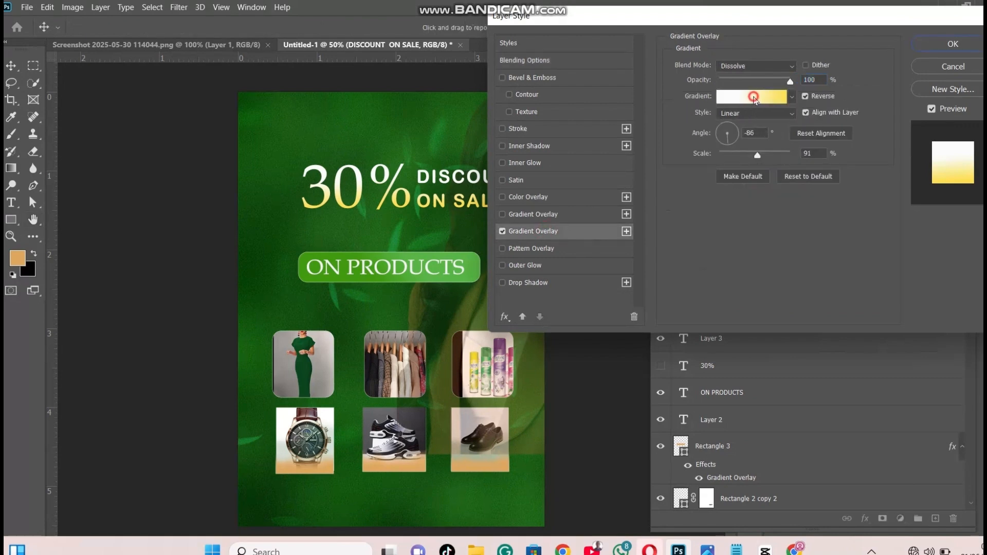
pyautogui.click(752, 97)
pyautogui.moveTo(770, 286); pyautogui.dragTo(664, 294)
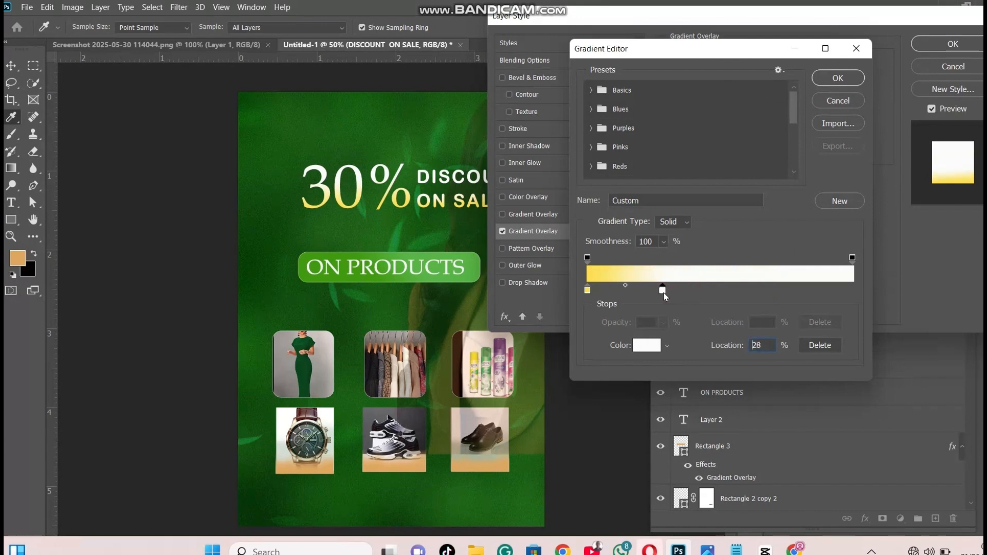
pyautogui.click(837, 78)
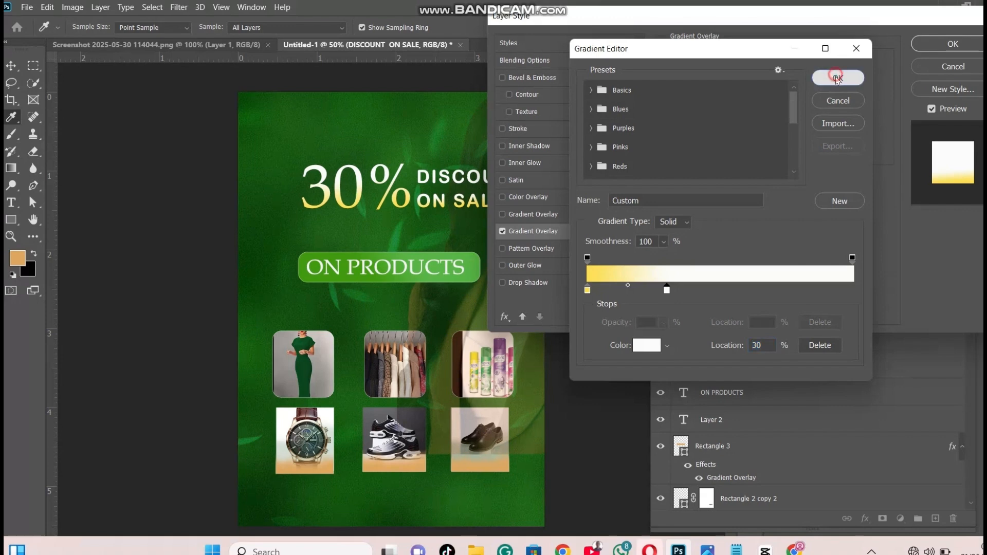
pyautogui.click(953, 44)
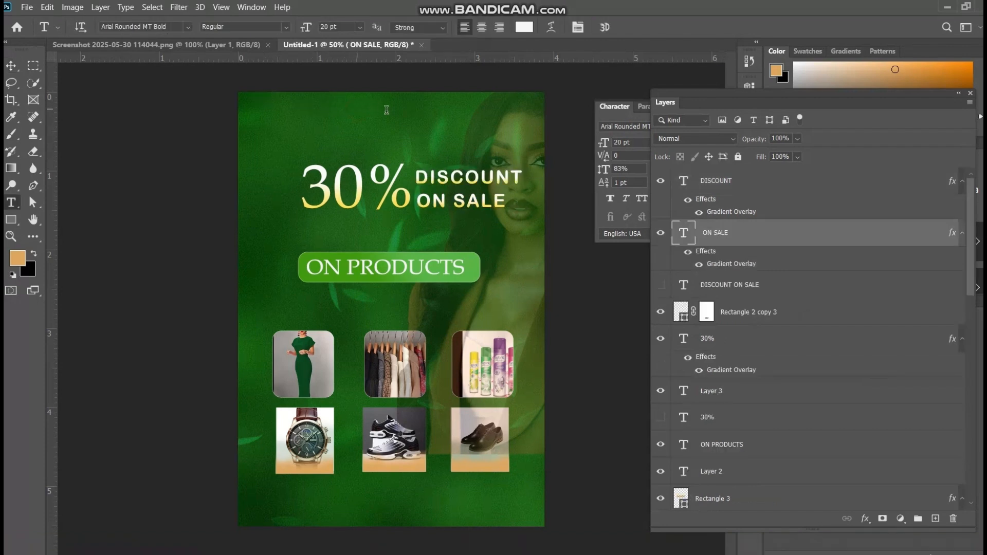
# Add the text "AKI DEALS" at the top of the poster and set its size to 15 pt
pyautogui.click(357, 109)
pyautogui.press('Delete')
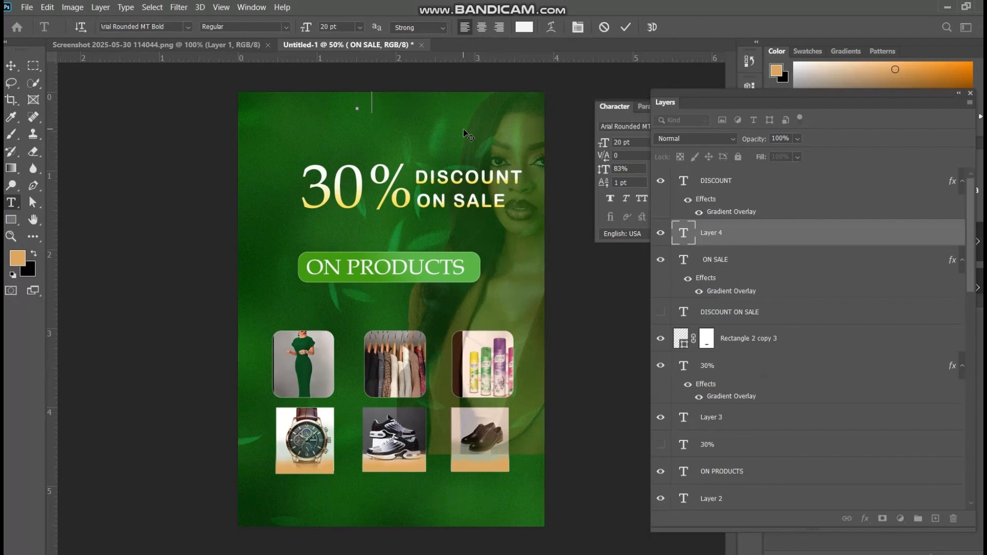
pyautogui.write('AKI DEALS')
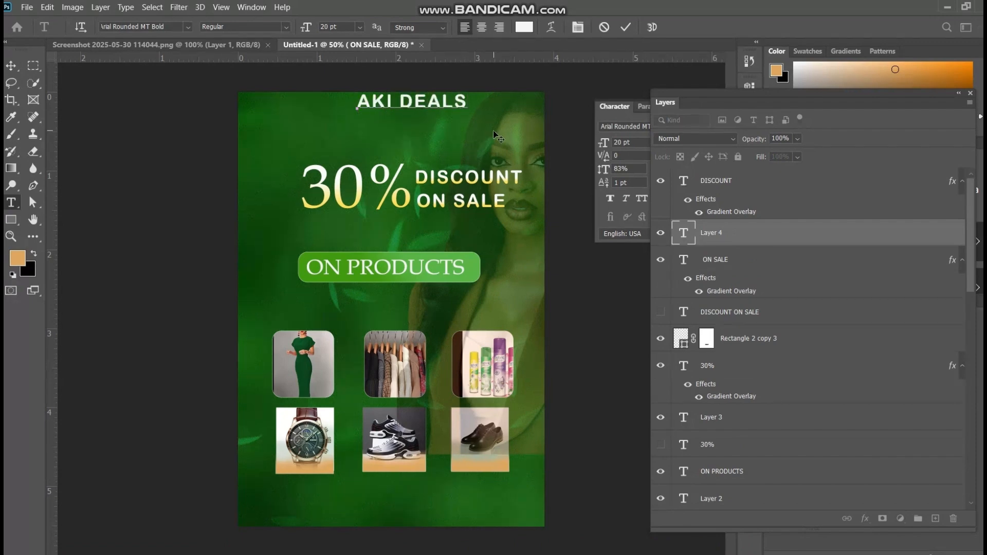
pyautogui.moveTo(465, 99); pyautogui.dragTo(329, 104)
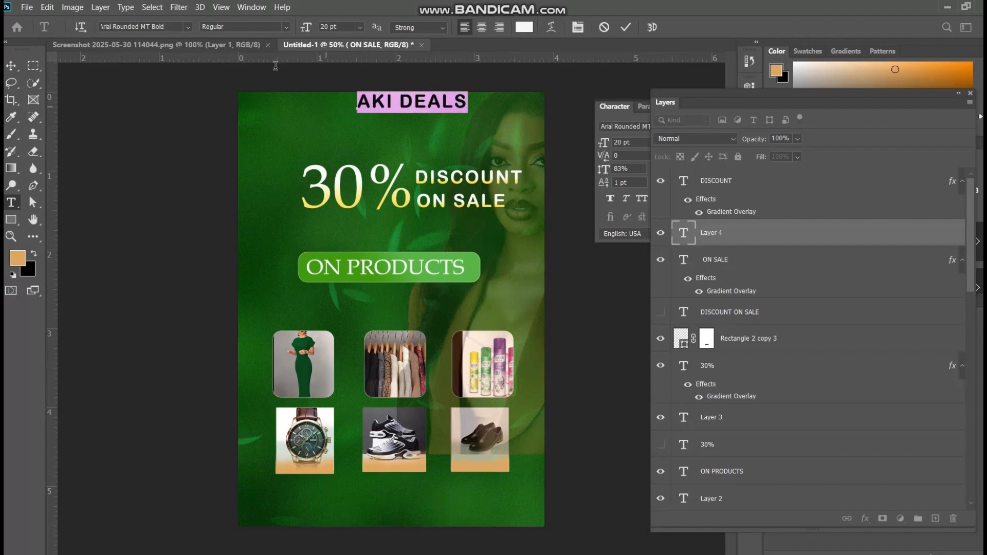
pyautogui.moveTo(308, 30); pyautogui.dragTo(305, 30)
pyautogui.moveTo(454, 107); pyautogui.dragTo(454, 110)
pyautogui.click(439, 107)
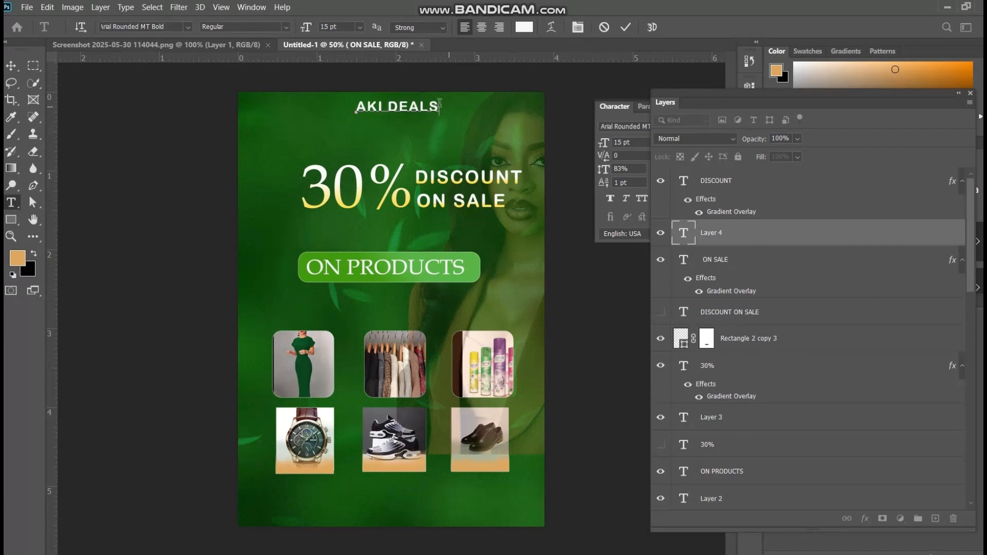
# Add the 12 pt text line "BOUTIQUE, NAILS AND MAKEUPS" centered between "AKI DEALS" and the "30%" headline
pyautogui.click(292, 134)
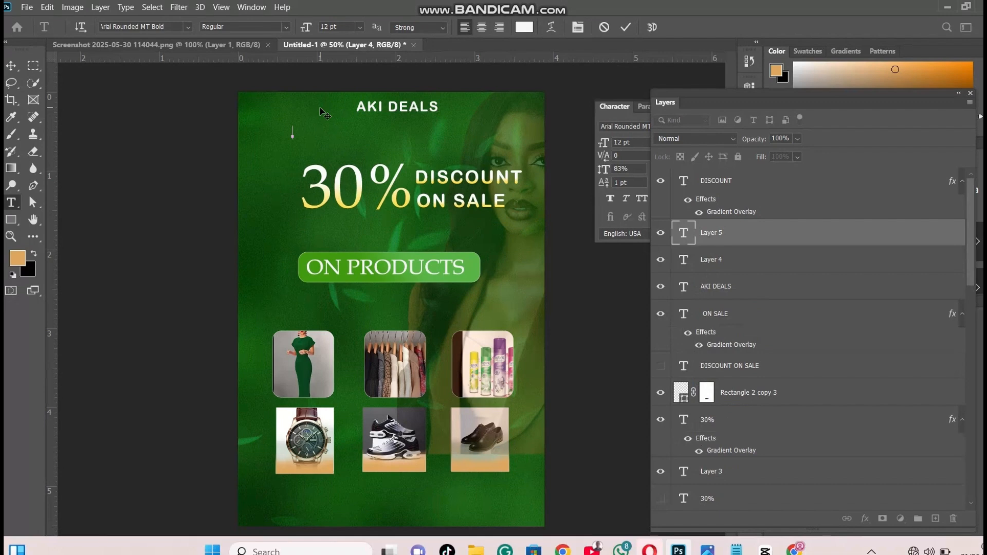
pyautogui.write('BOUTI')
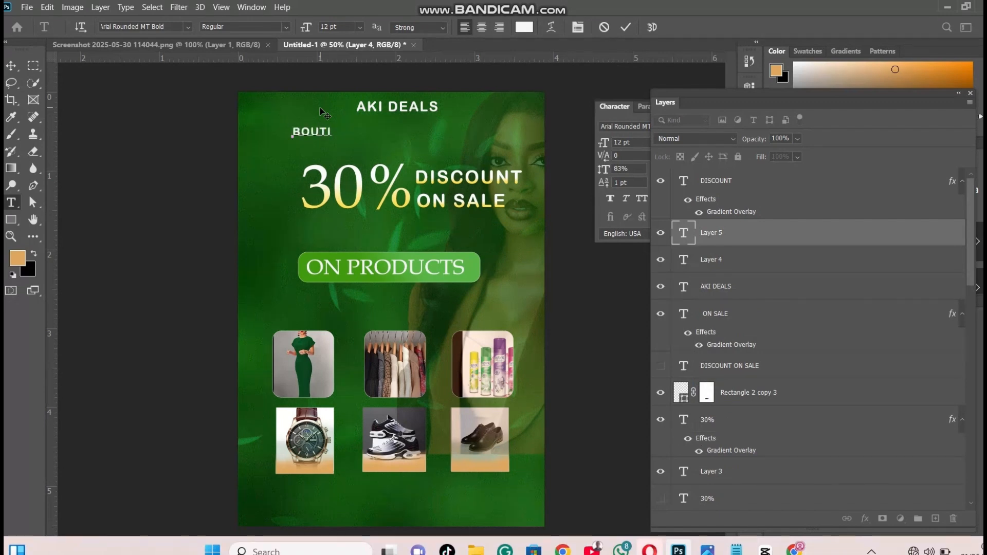
pyautogui.write('QUE ')
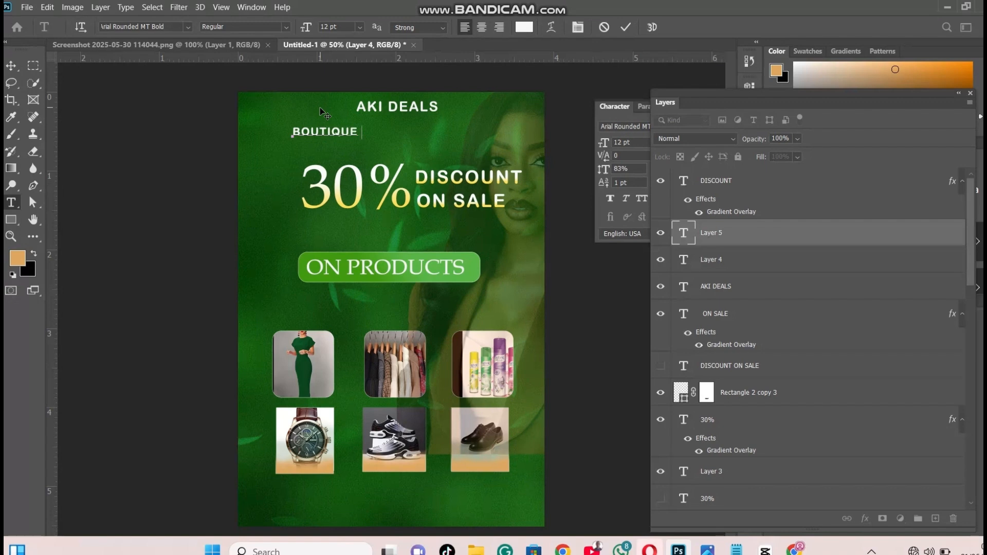
pyautogui.write(', NAILS AND')
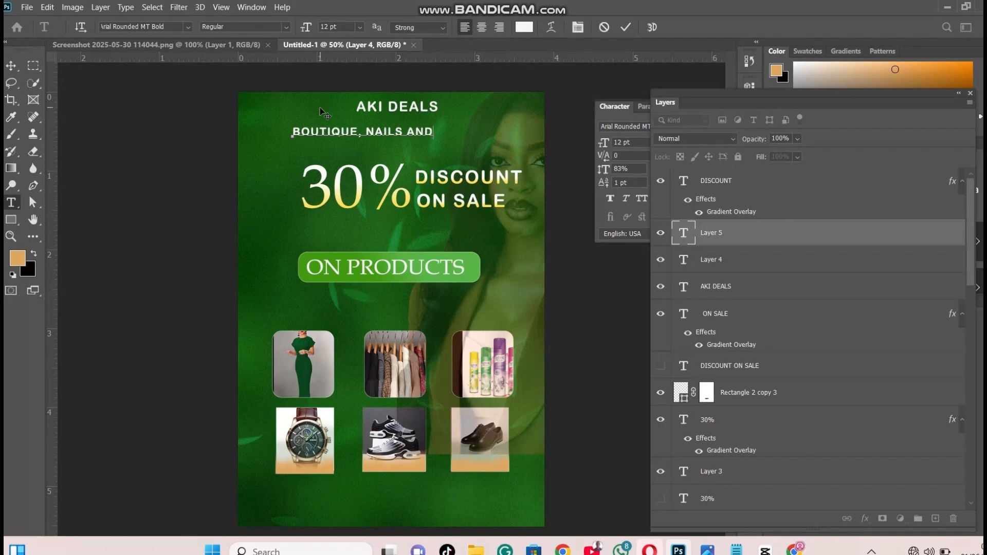
pyautogui.write(' MAKEIPS')
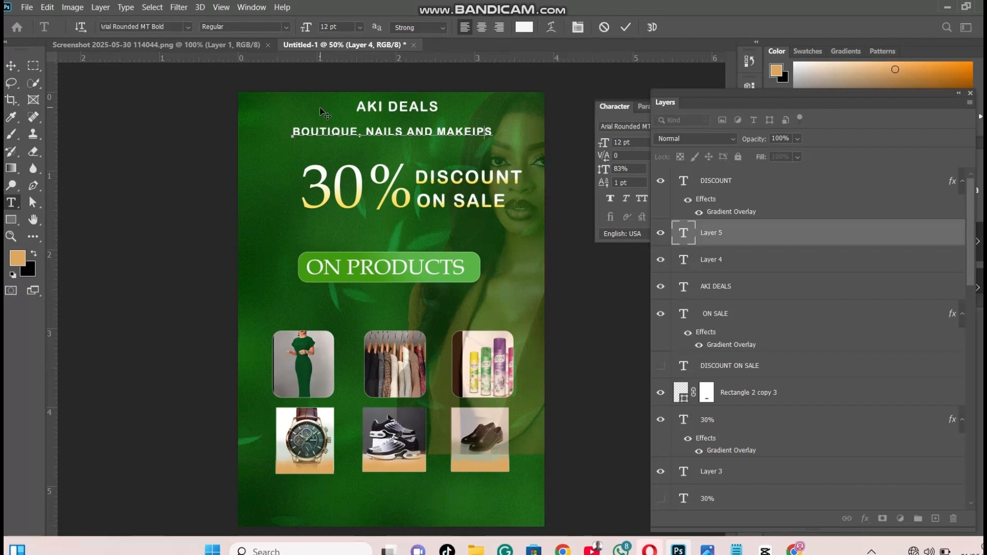
pyautogui.press('BackSpace')
pyautogui.press('BackSpace')
pyautogui.write('UP')
pyautogui.moveTo(488, 100); pyautogui.dragTo(489, 100)
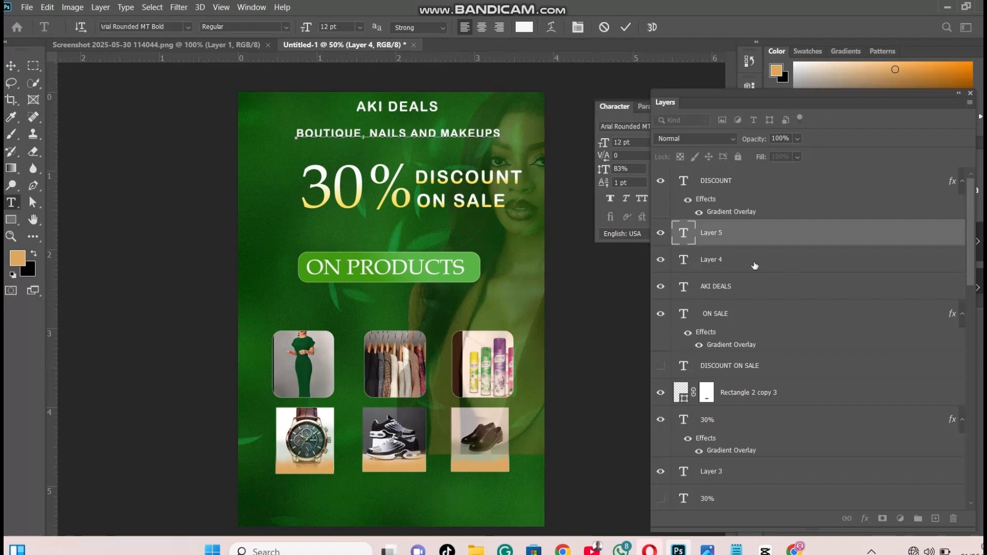
# Nudge the "AKI DEALS" text slightly down, closer to the "BOUTIQUE, NAILS AND MAKEUPS" line
pyautogui.click(735, 289)
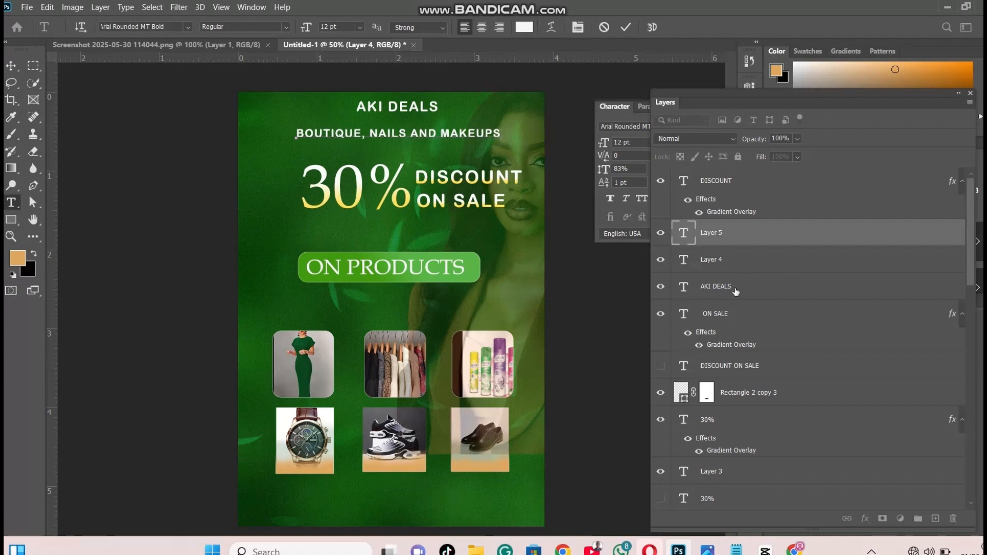
pyautogui.click(12, 66)
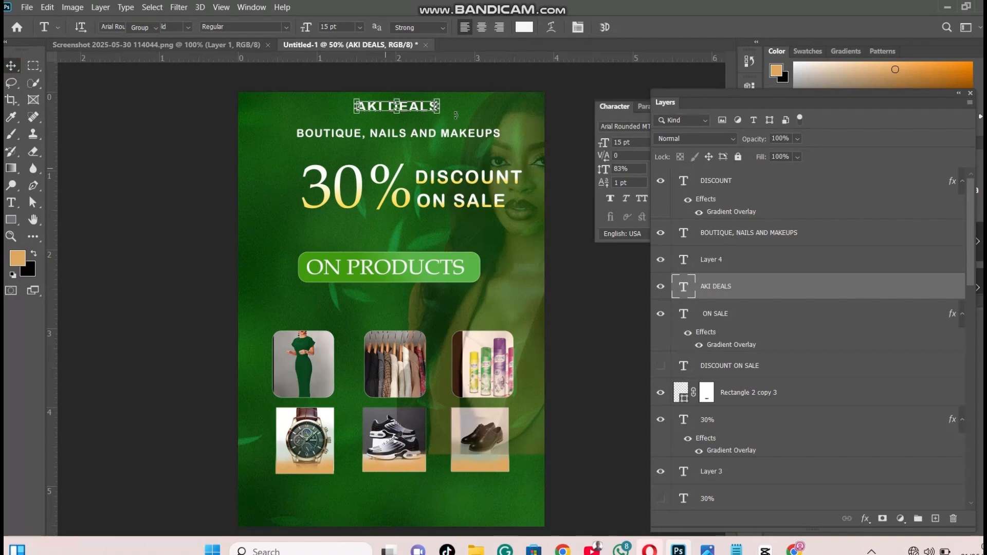
pyautogui.moveTo(456, 113); pyautogui.dragTo(458, 109)
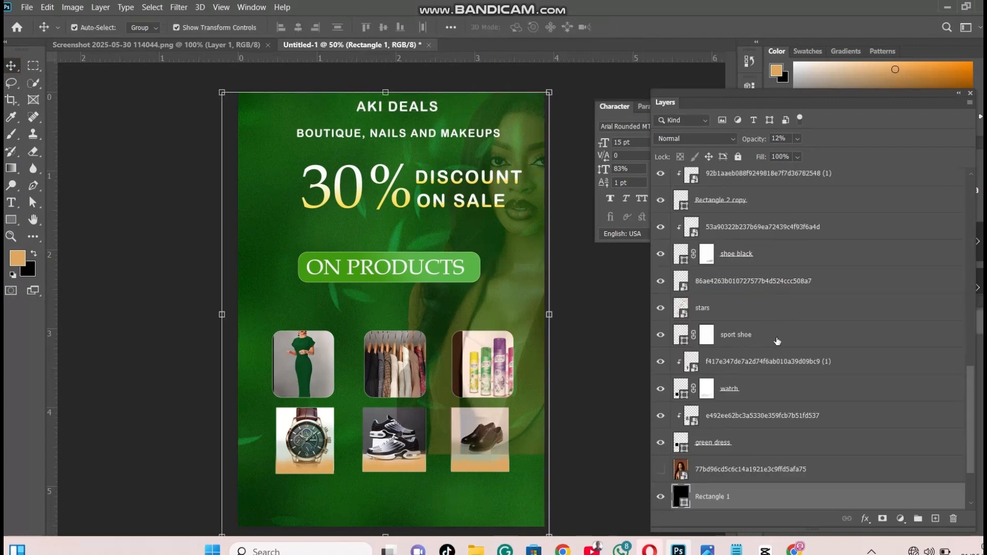
pyautogui.scroll(5, 954, 314)
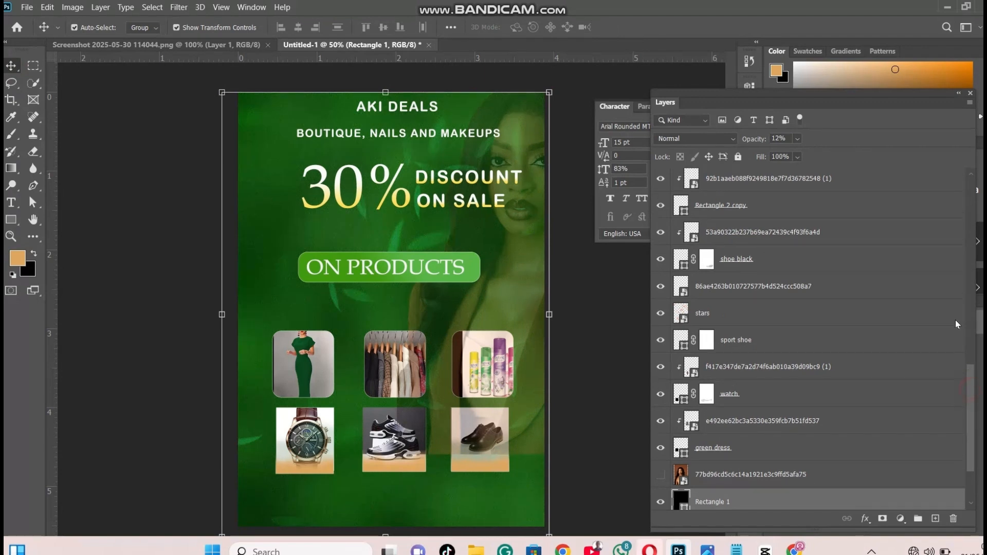
pyautogui.scroll(2, 947, 263)
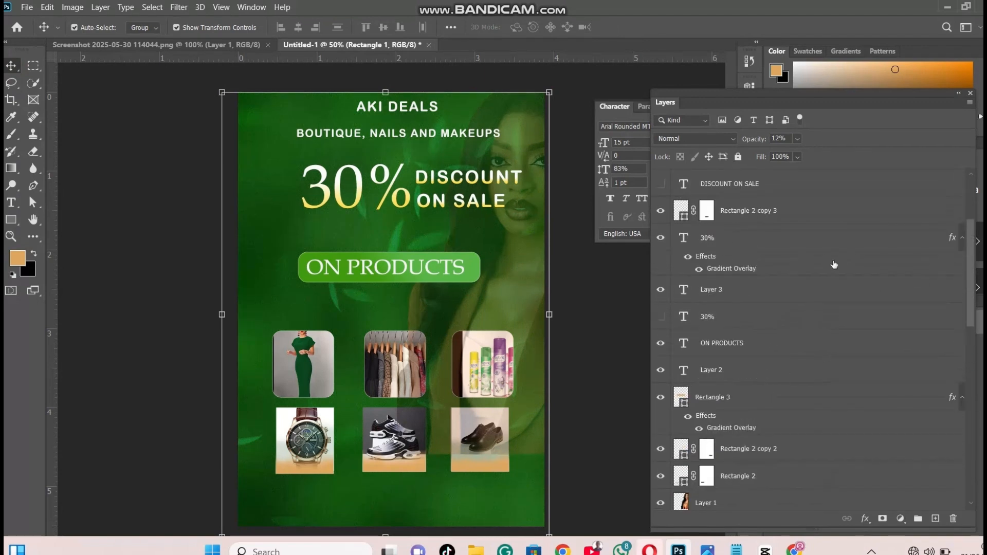
pyautogui.scroll(3, 833, 262)
pyautogui.click(769, 288)
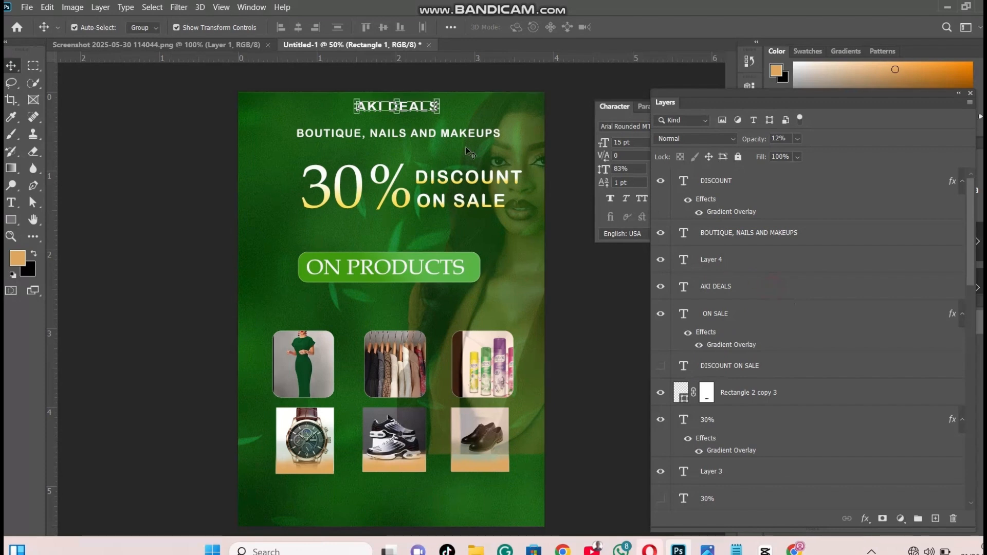
pyautogui.press('Down')
pyautogui.press('Down')
pyautogui.press('Down')
pyautogui.press('Down')
pyautogui.press('Down')
pyautogui.press('Down')
pyautogui.press('Down')
pyautogui.press('Down')
pyautogui.press('Down')
pyautogui.press('Down')
pyautogui.press('Down')
pyautogui.press('Down')
pyautogui.press('Down')
pyautogui.press('Down')
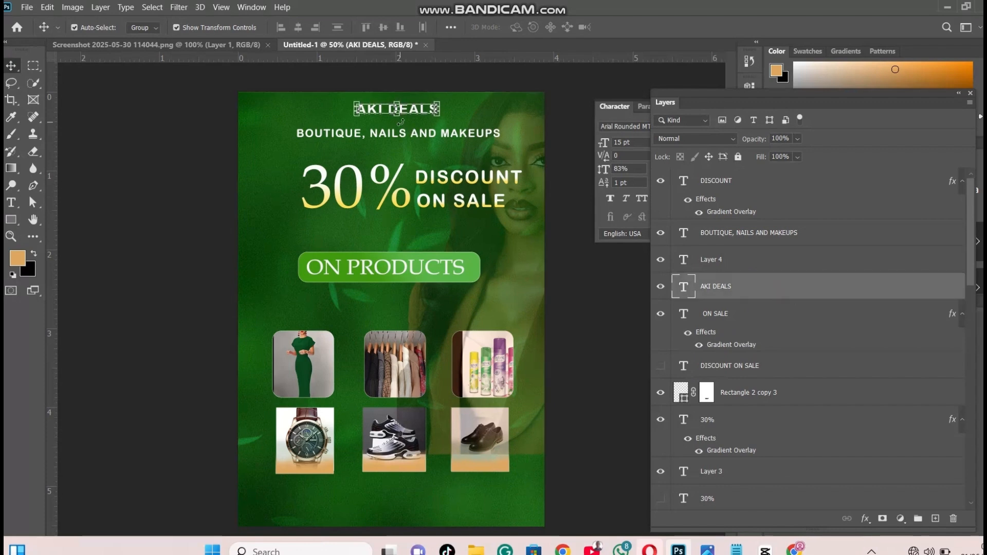
pyautogui.press('Down')
pyautogui.press('Down')
pyautogui.press('Down')
pyautogui.press('Down')
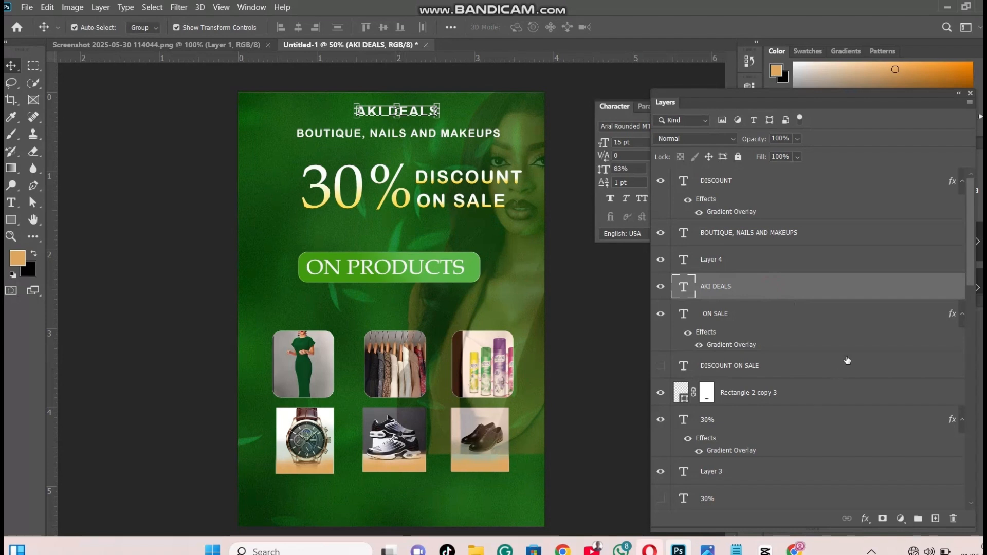
# Copy the gradient overlay layer style from the visible "30%" text and paste it onto the "AKI DEALS" text layer
pyautogui.click(779, 284)
pyautogui.rightClick(782, 287)
pyautogui.click(735, 292)
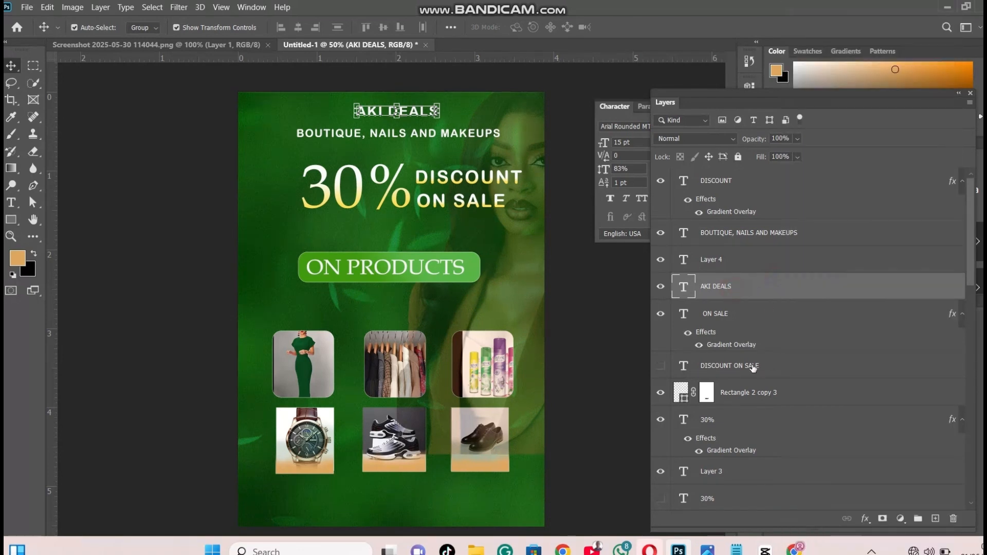
pyautogui.click(730, 423)
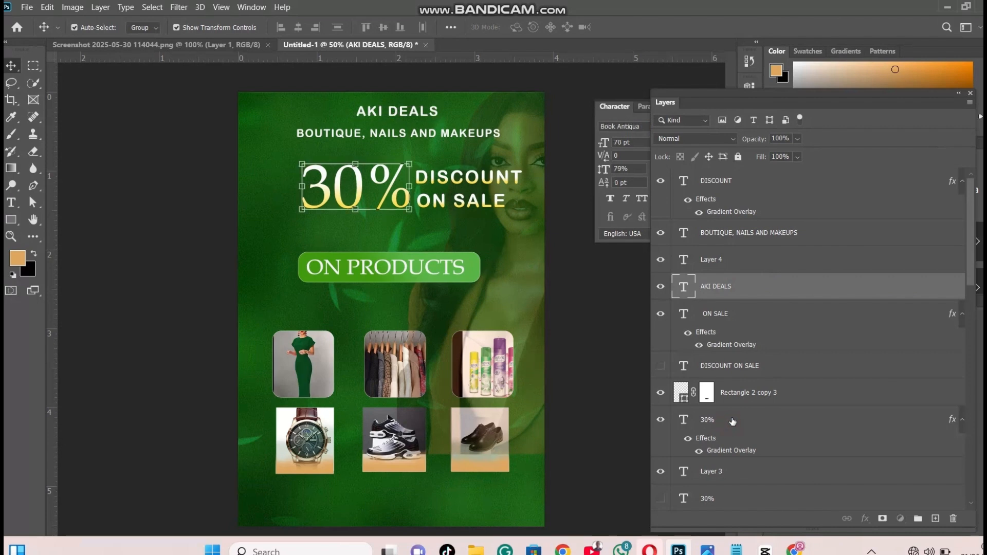
pyautogui.rightClick(733, 421)
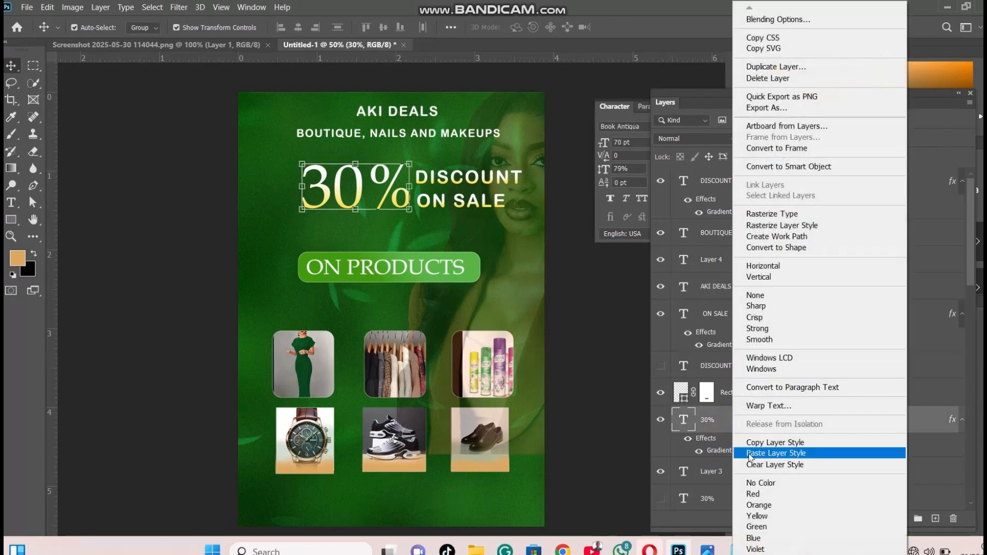
pyautogui.click(762, 445)
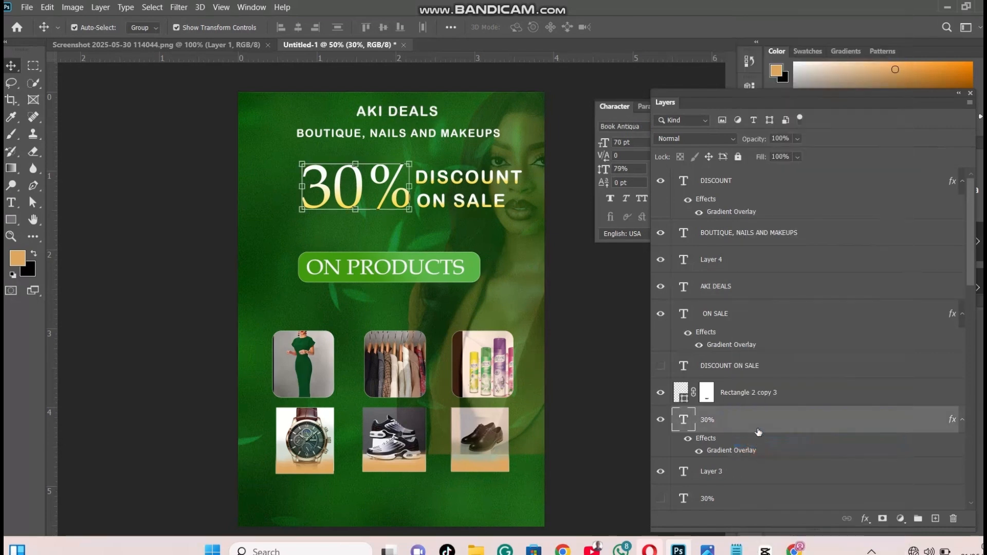
pyautogui.click(735, 287)
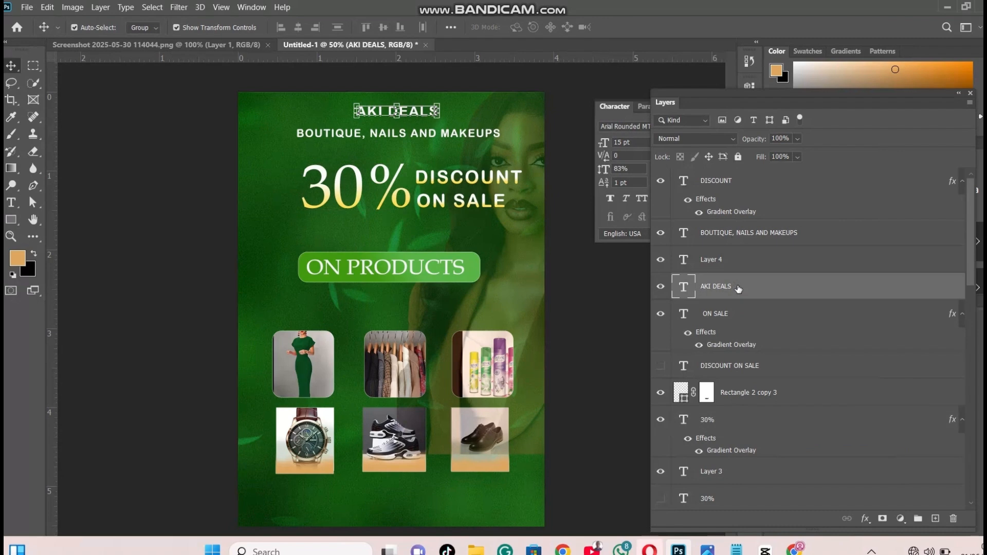
pyautogui.rightClick(736, 286)
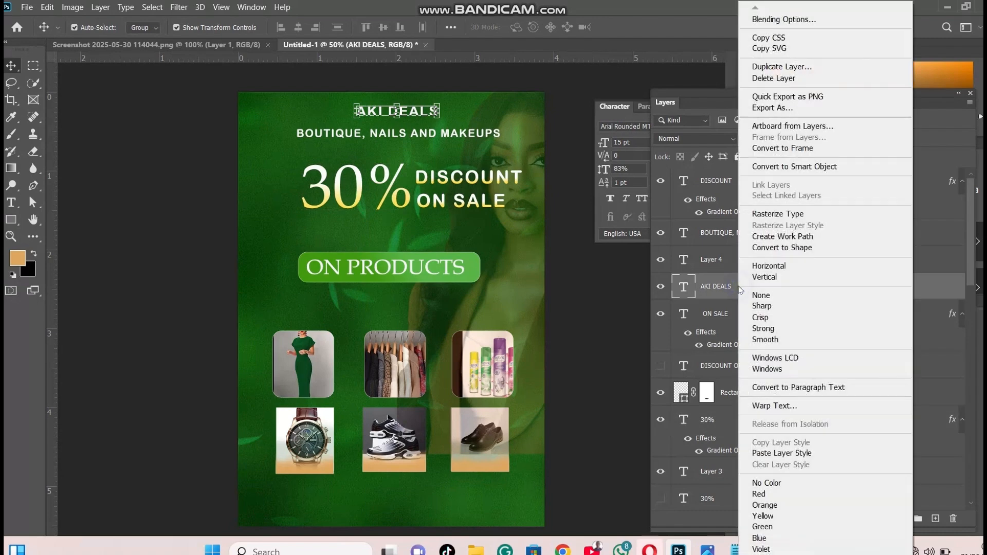
pyautogui.click(764, 454)
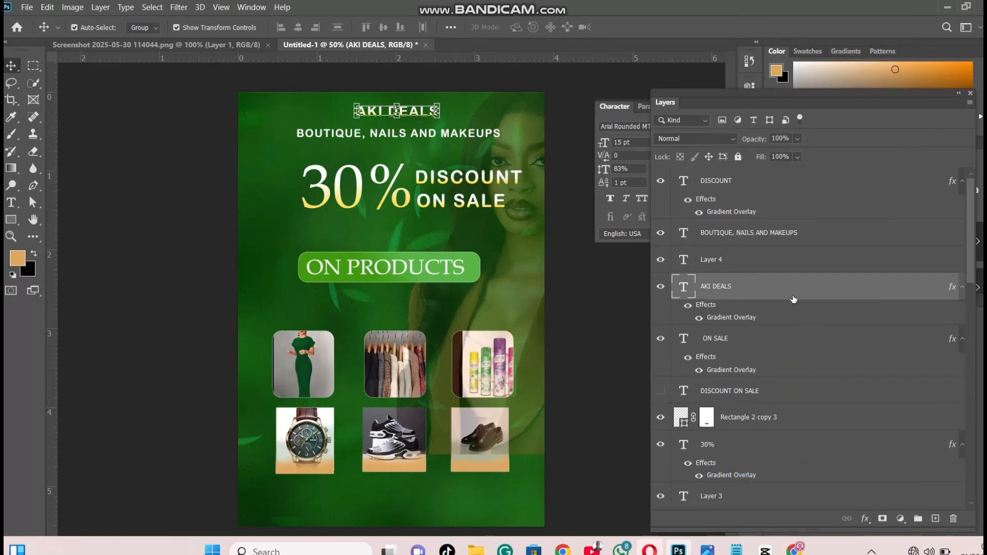
# Nudge the "BOUTIQUE, NAILS AND MAKEUPS" line slightly up, closer to "AKI DEALS"
pyautogui.click(767, 262)
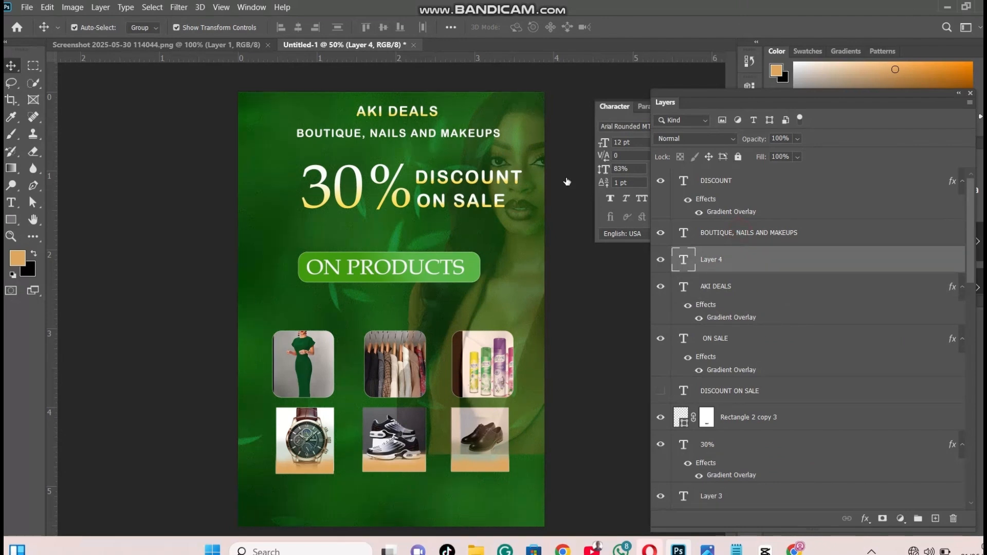
pyautogui.click(462, 136)
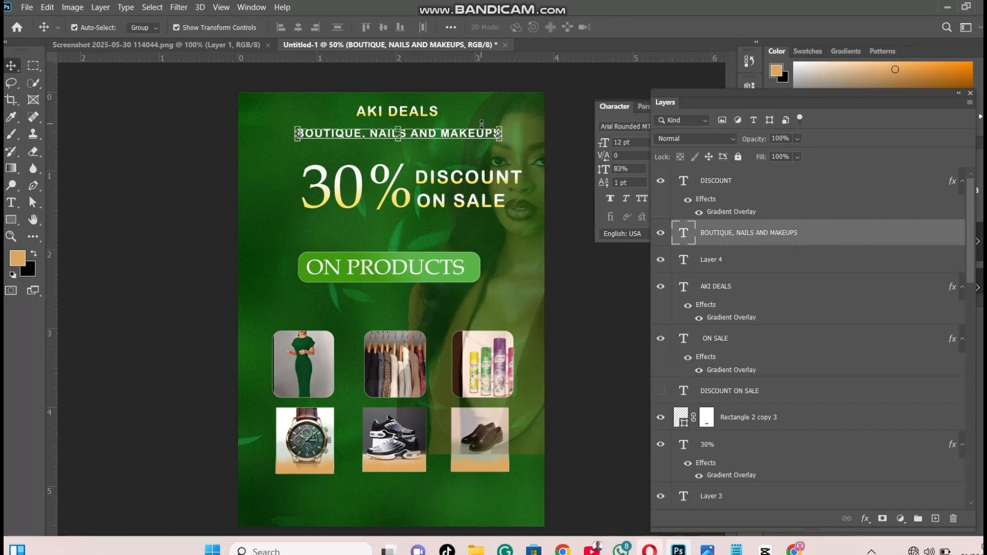
pyautogui.press('Up')
pyautogui.press('Up')
pyautogui.press('Up')
pyautogui.press('Up')
pyautogui.press('Up')
pyautogui.press('Up')
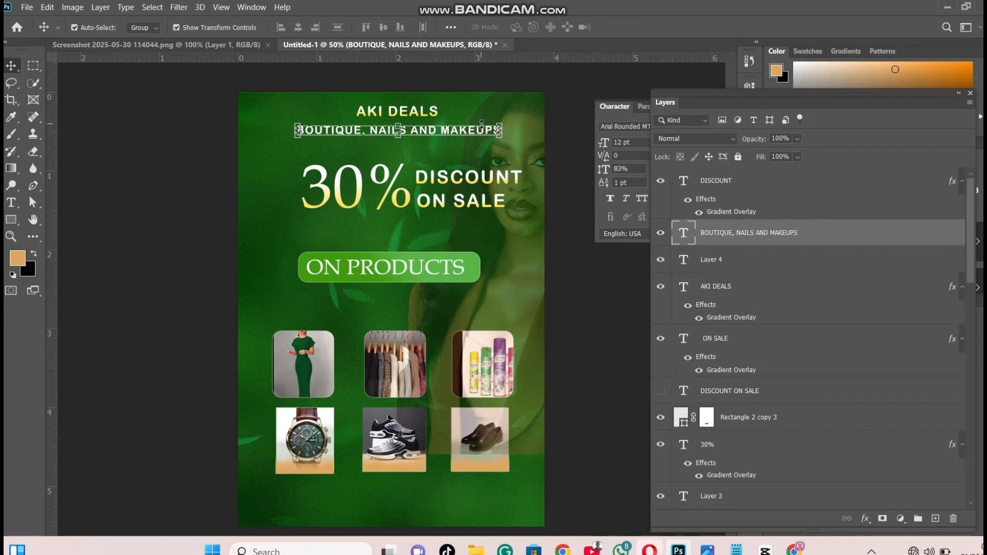
# Add a text line starting "23RD MAY 2025-" between the "ON PRODUCTS" banner and the product photos
pyautogui.press('t')
pyautogui.click(379, 308)
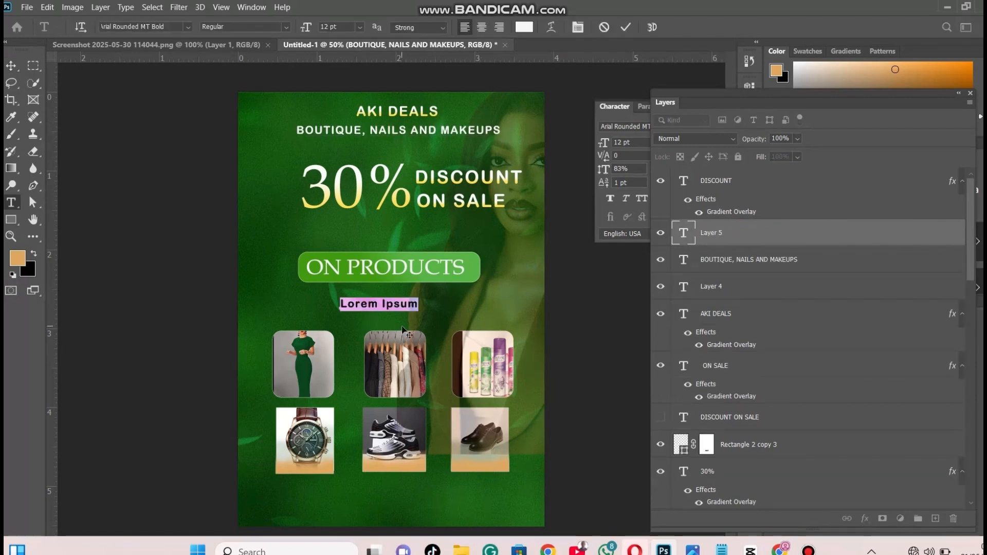
pyautogui.press('BackSpace')
pyautogui.write('23')
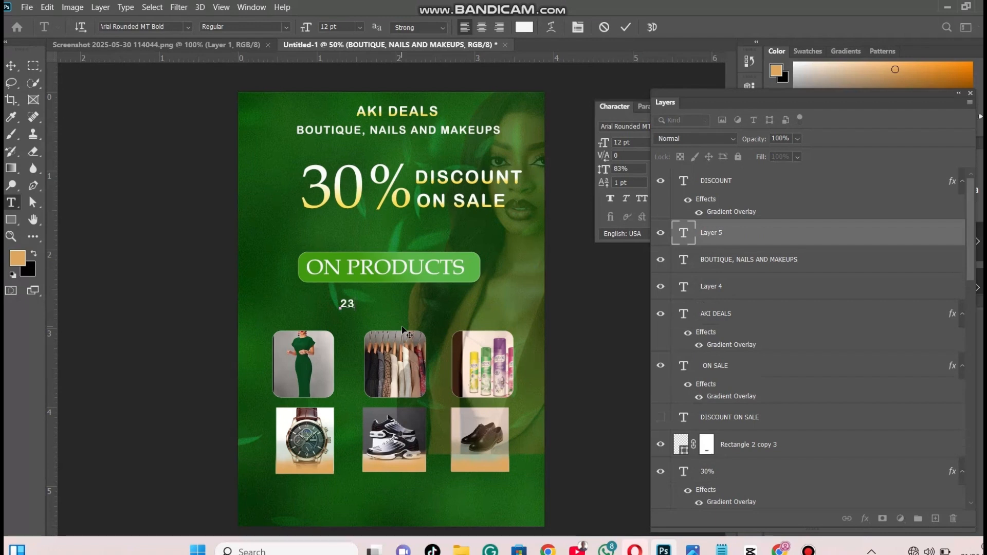
pyautogui.write('RD MAY')
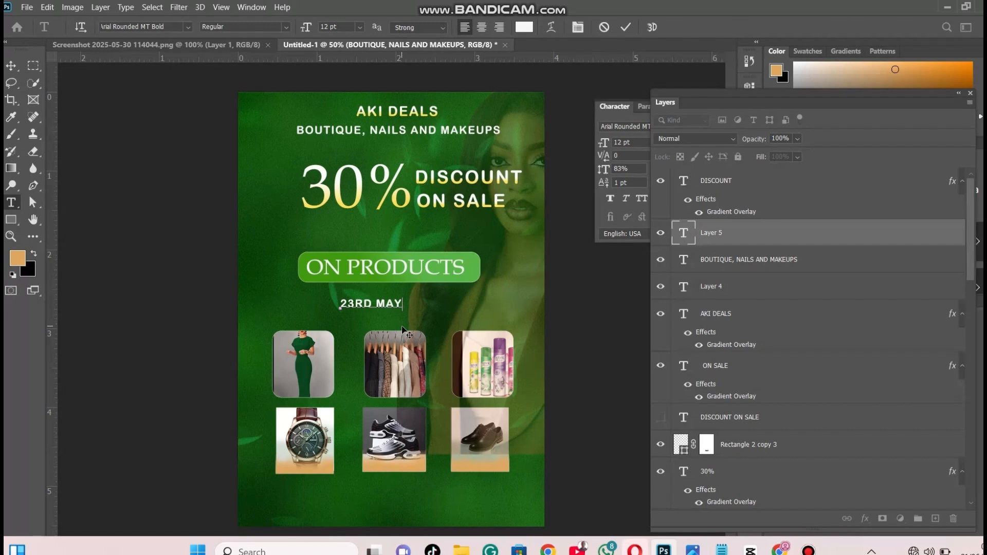
pyautogui.write(' 2')
pyautogui.write('025')
pyautogui.write('_')
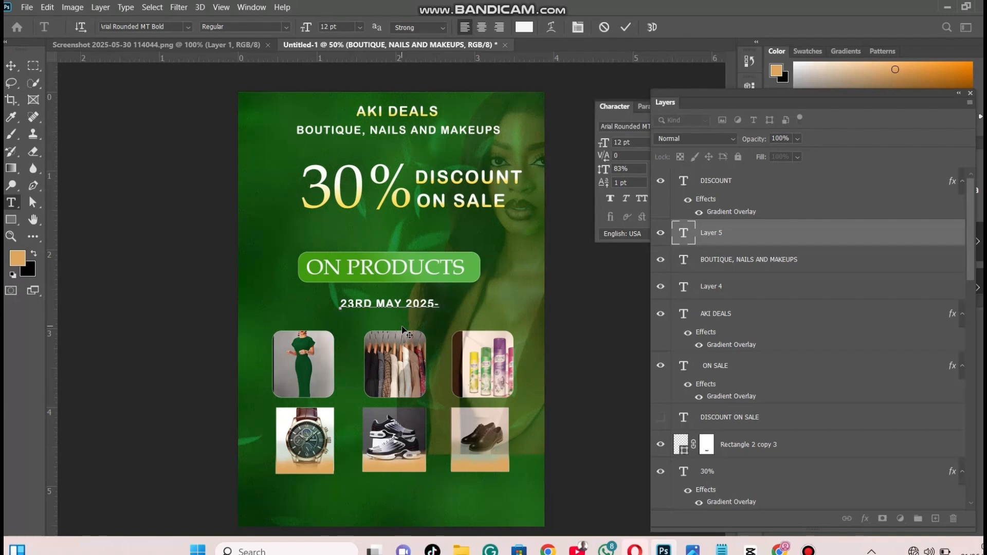
# Complete the date line with "6TH JUNE 2025" and shift it to sit centred beneath the "ON PRODUCTS" banner
pyautogui.write('6 T')
pyautogui.write('TH')
pyautogui.write(' JUNE 202')
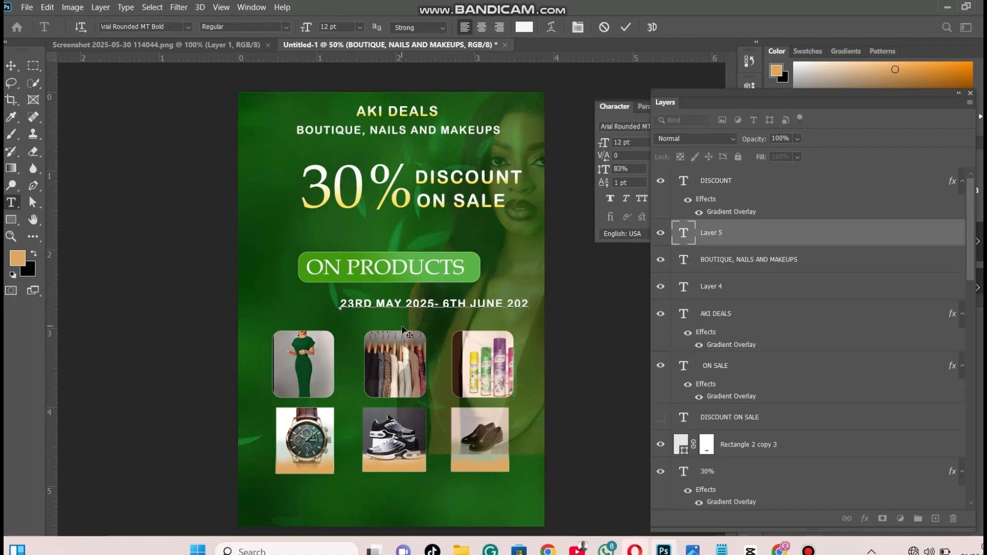
pyautogui.write('5')
pyautogui.moveTo(540, 301); pyautogui.dragTo(474, 293)
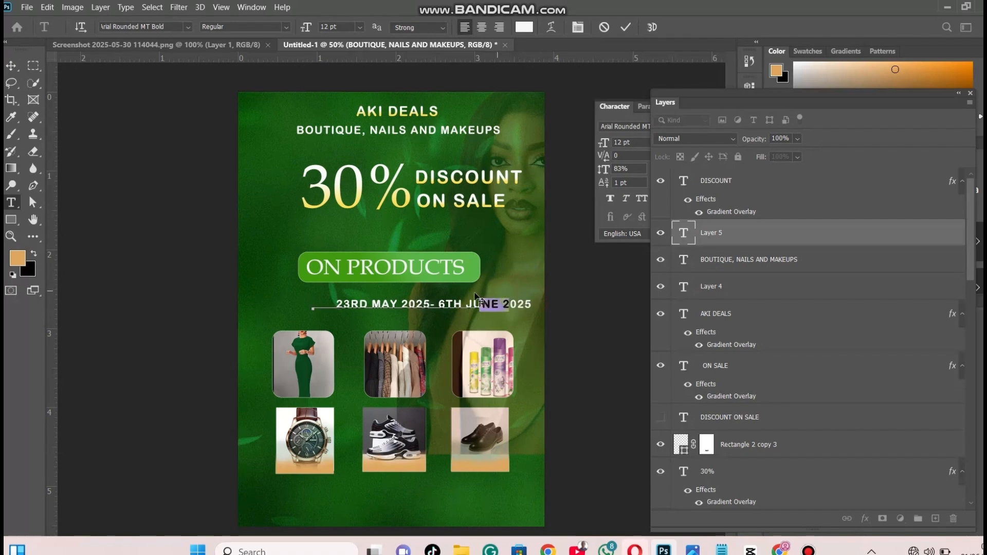
pyautogui.click(500, 303)
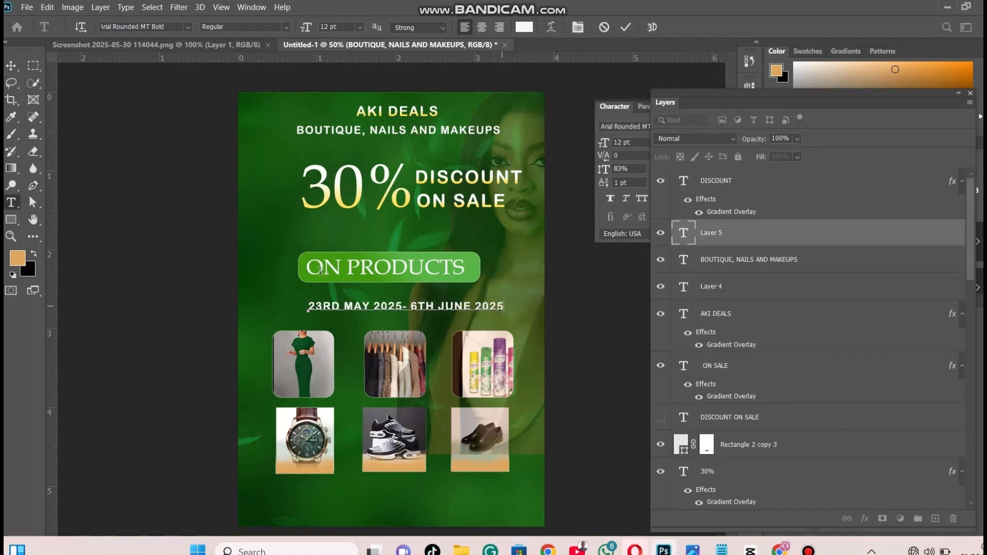
# Try the Ainsley Latinesed font on the whole date line
pyautogui.hotkey('ctrl', 'a')
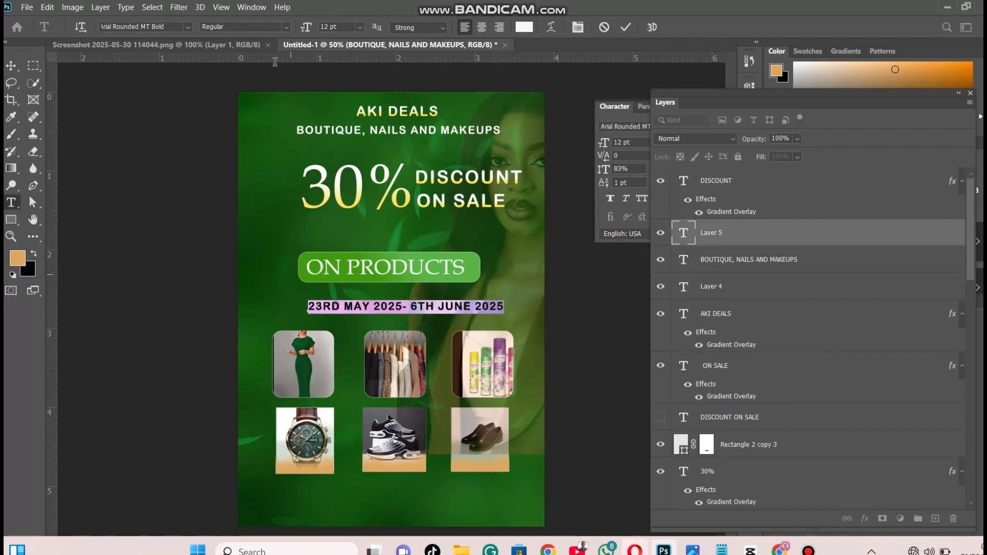
pyautogui.click(187, 28)
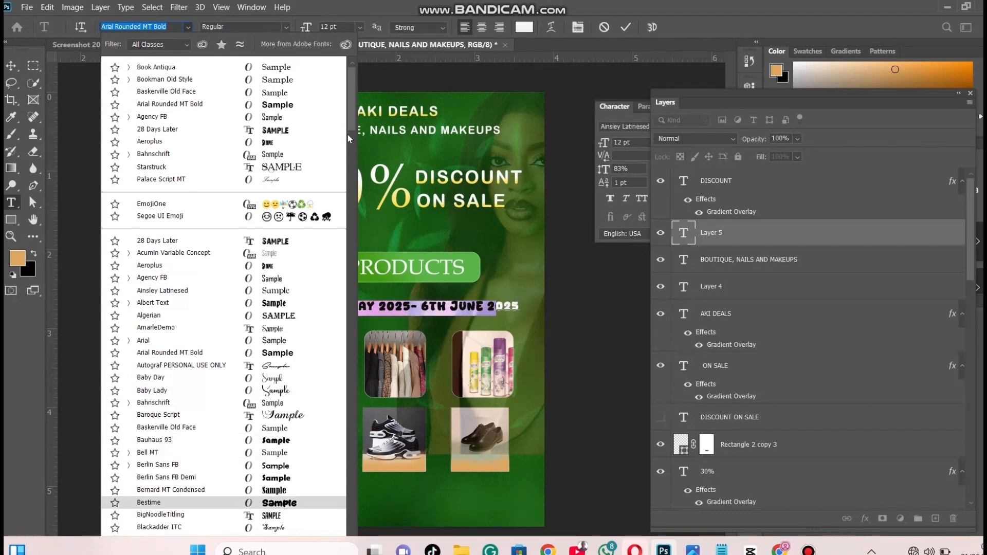
pyautogui.scroll(-4, 350, 133)
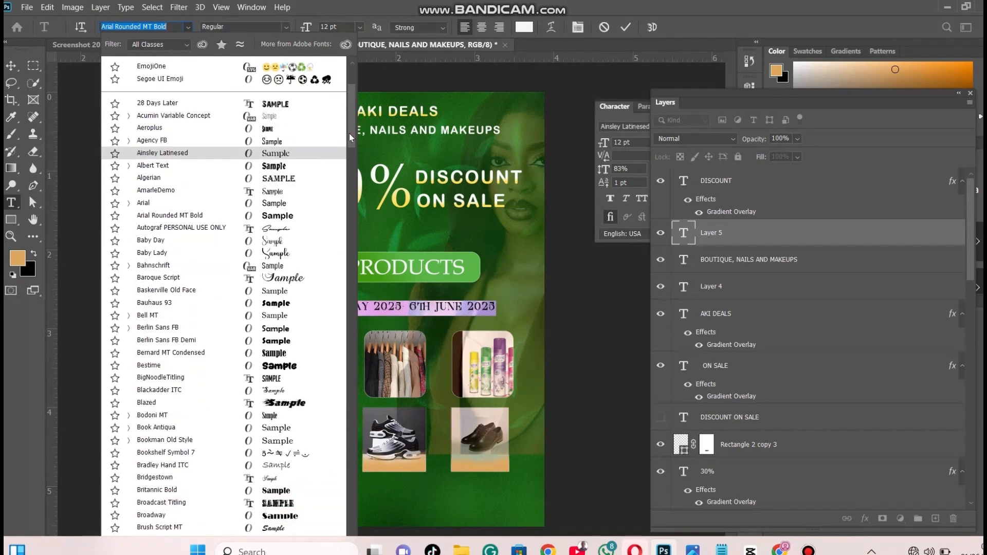
pyautogui.click(296, 157)
pyautogui.click(390, 306)
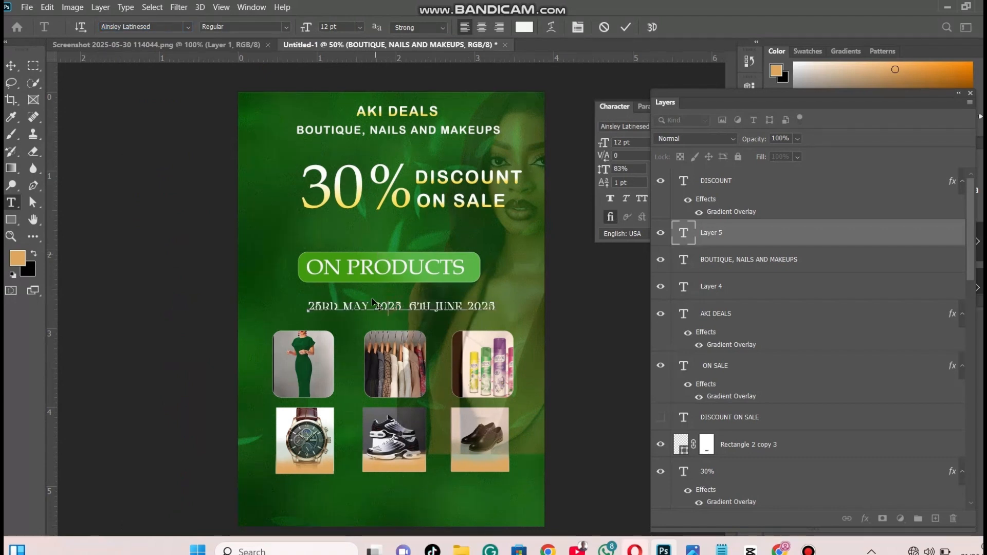
# Enlarge the date line to 16 pt and centre it between the "ON PRODUCTS" banner and the product photos
pyautogui.hotkey('ctrl', 'a')
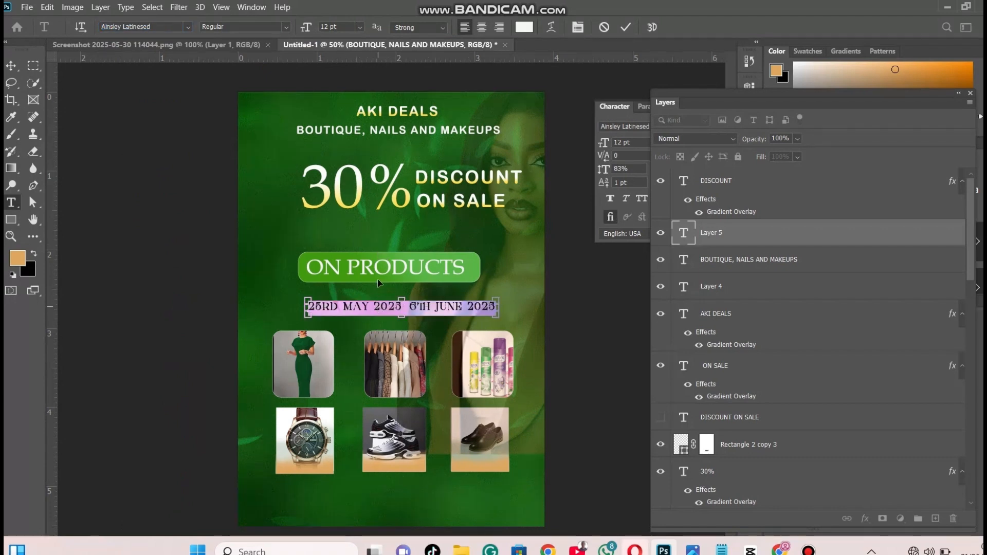
pyautogui.moveTo(302, 28); pyautogui.dragTo(305, 28)
pyautogui.moveTo(494, 273); pyautogui.dragTo(450, 274)
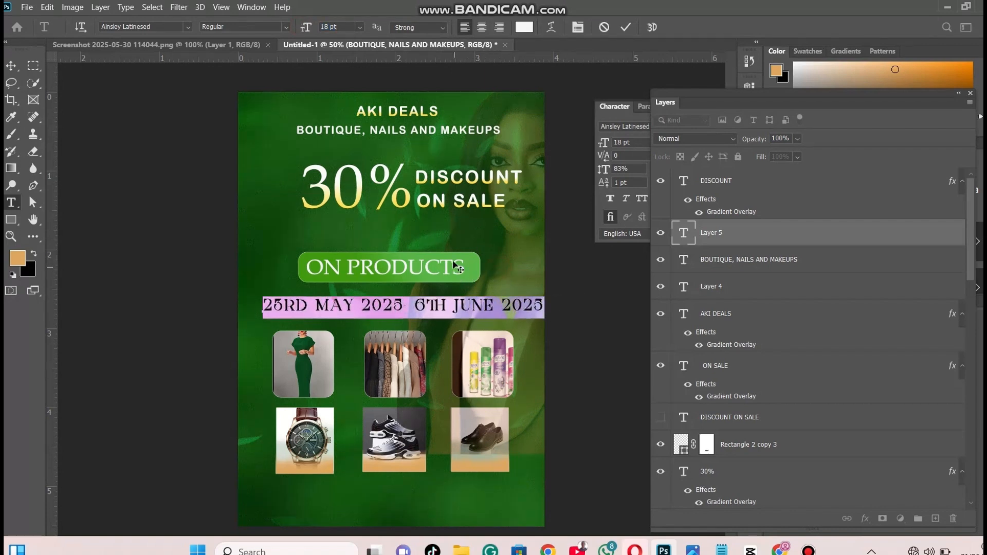
pyautogui.moveTo(307, 26); pyautogui.dragTo(307, 31)
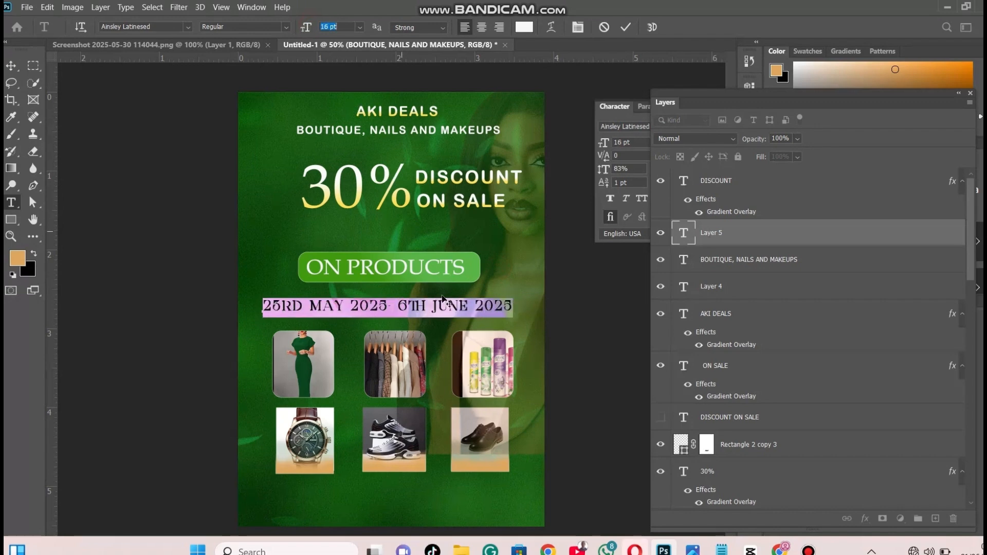
pyautogui.moveTo(491, 276); pyautogui.dragTo(495, 274)
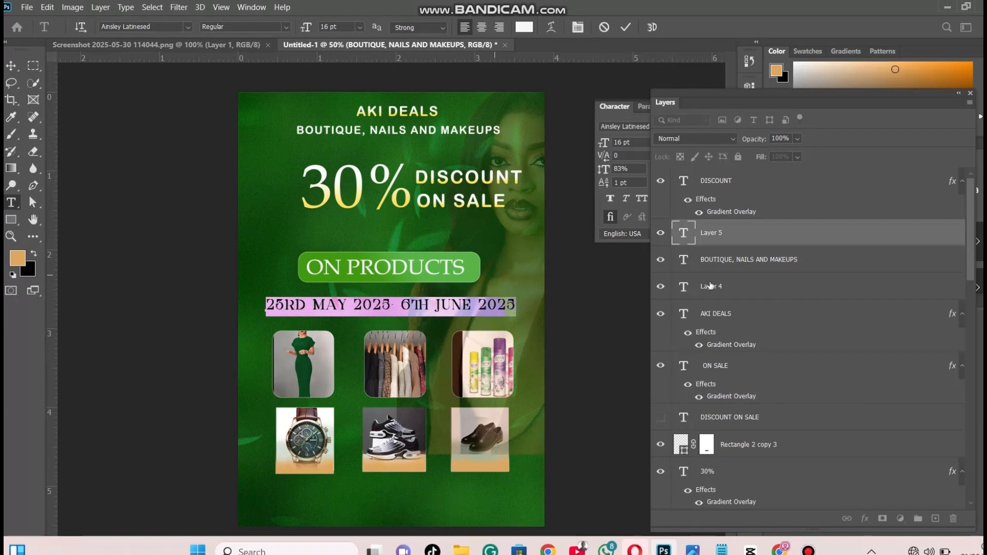
# Change the date line to a classic serif font and space it as "23RD MAY 2025 - 6TH JUNE 2025"
pyautogui.click(764, 266)
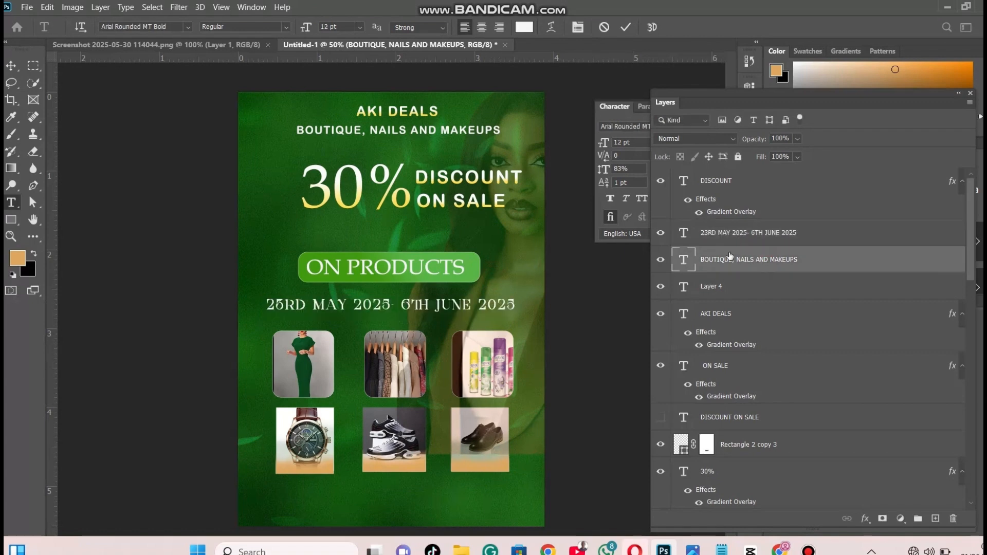
pyautogui.click(716, 234)
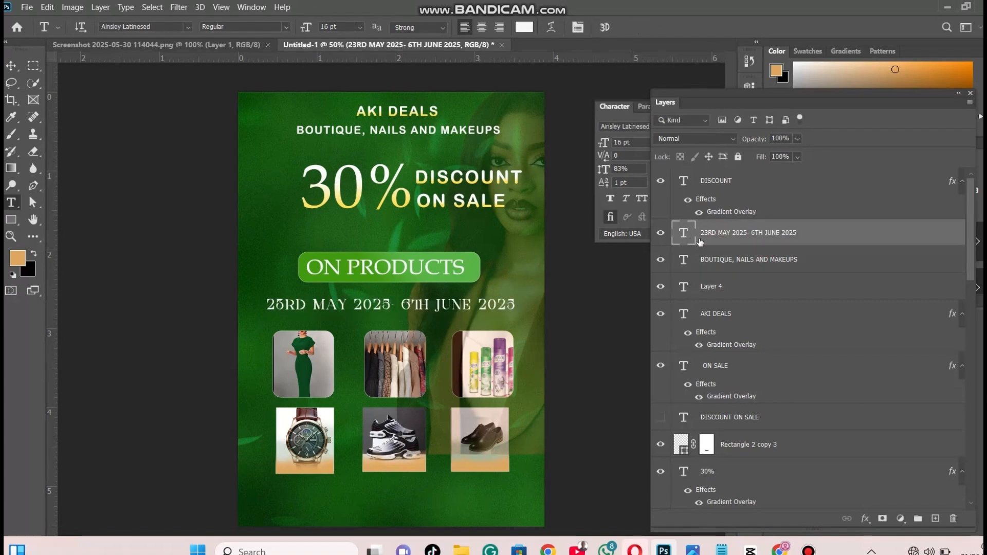
pyautogui.doubleClick(370, 303)
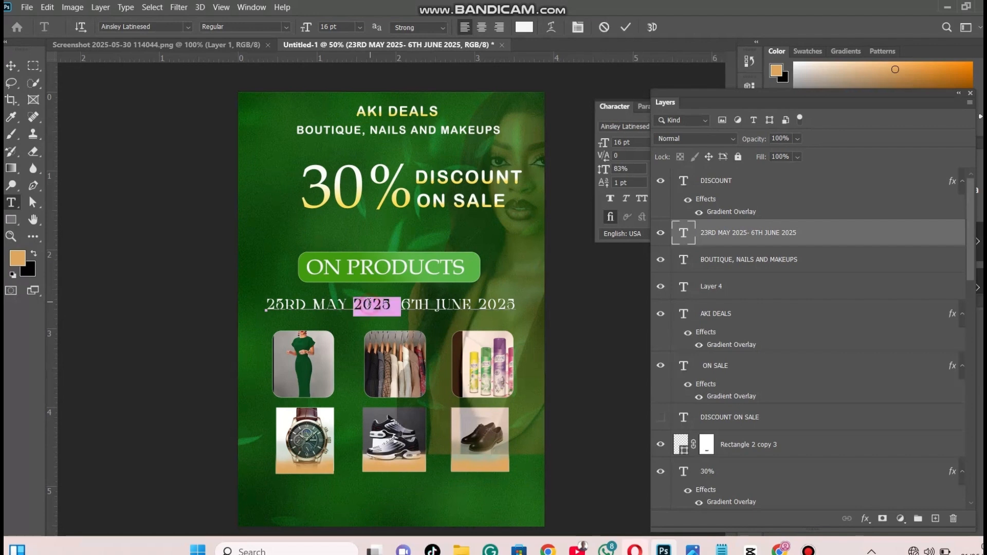
pyautogui.click(369, 304)
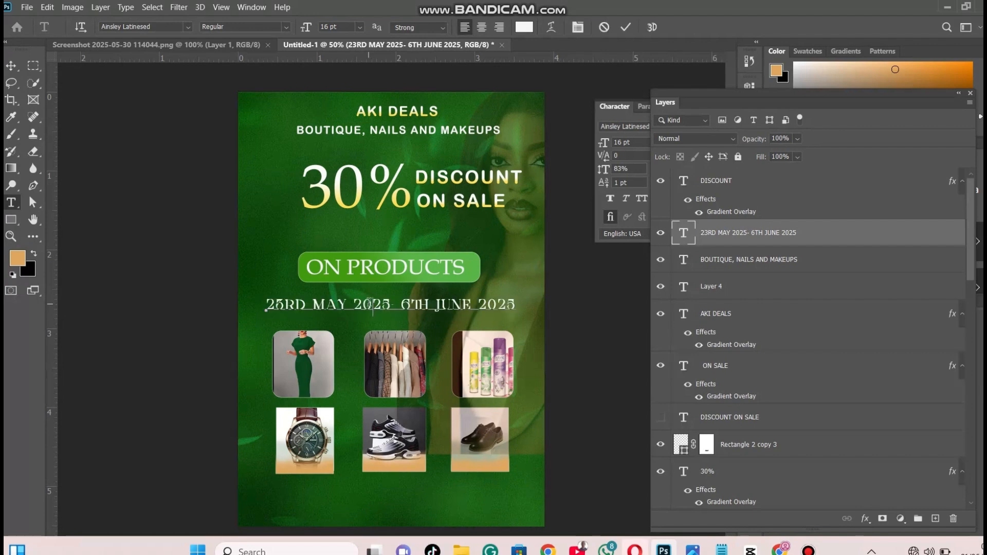
pyautogui.tripleClick(372, 305)
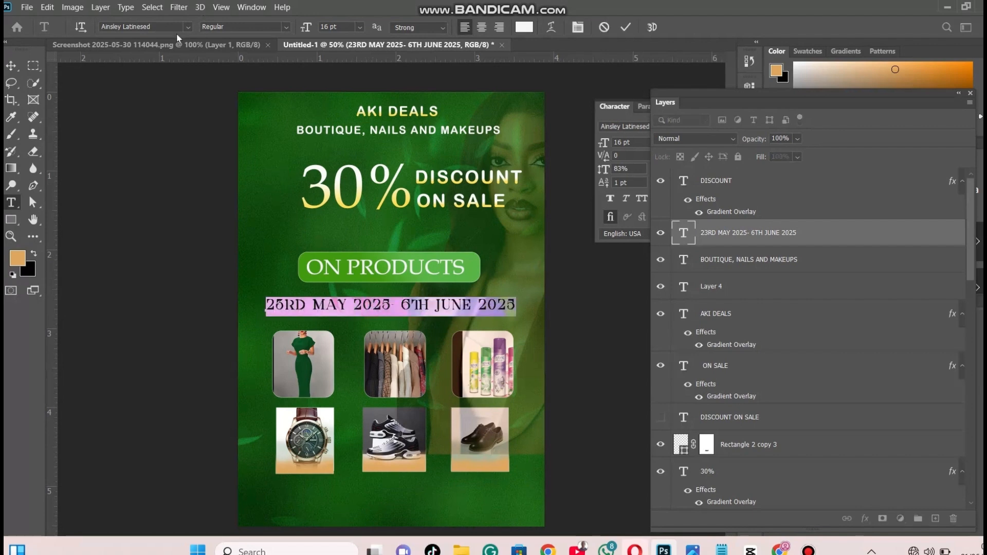
pyautogui.click(187, 26)
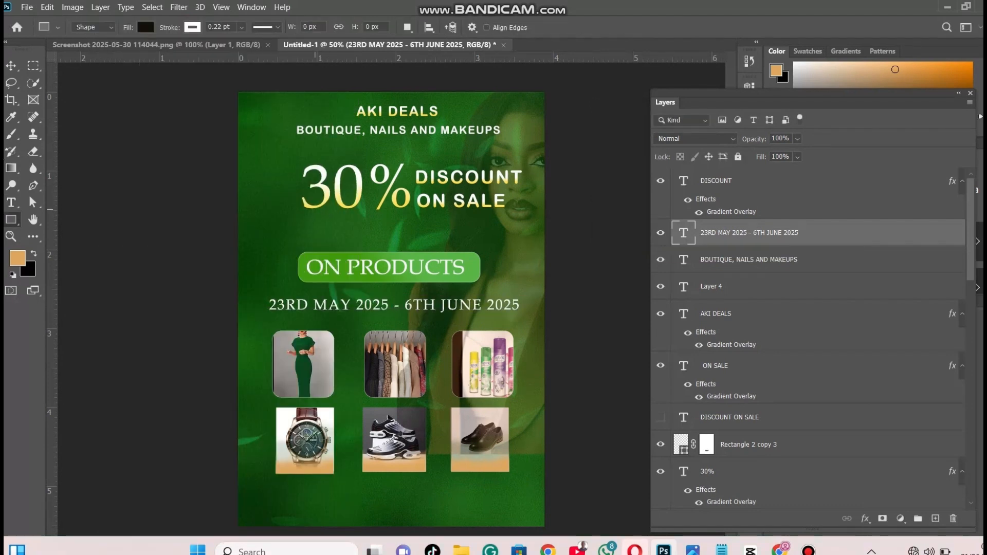
# Draw a black-filled rectangle about 374 × 74 px with a thin white outline below the watch photo
pyautogui.moveTo(277, 483); pyautogui.dragTo(375, 502)
pyautogui.moveTo(376, 501); pyautogui.dragTo(375, 502)
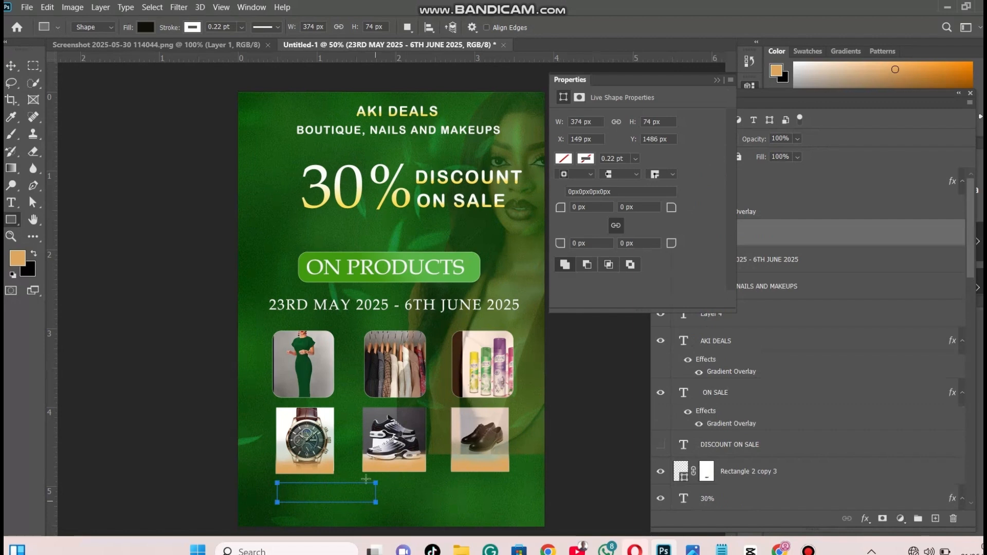
pyautogui.click(717, 81)
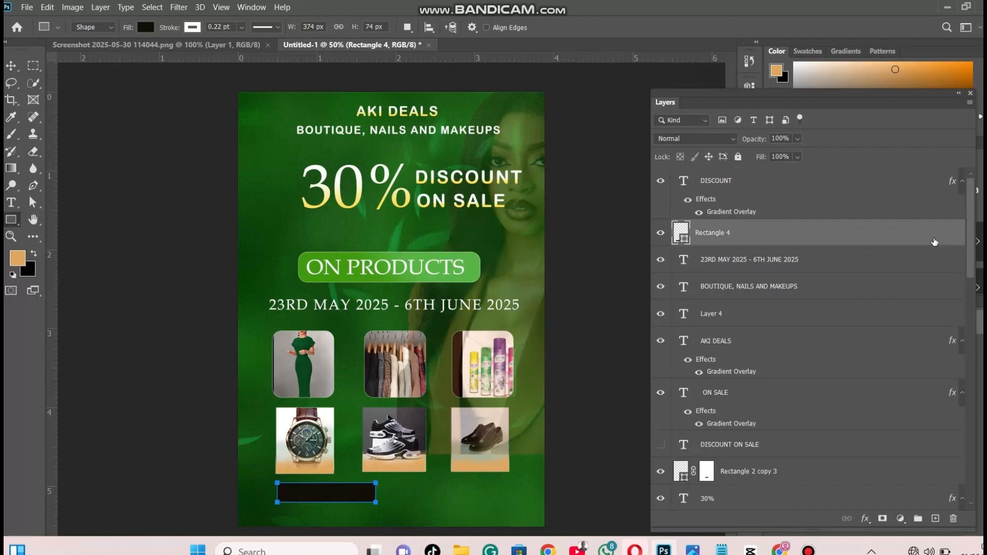
# Duplicate the new rectangle and place the copy level with it on the right side of the poster, below the brown shoes
pyautogui.moveTo(935, 237); pyautogui.dragTo(936, 519)
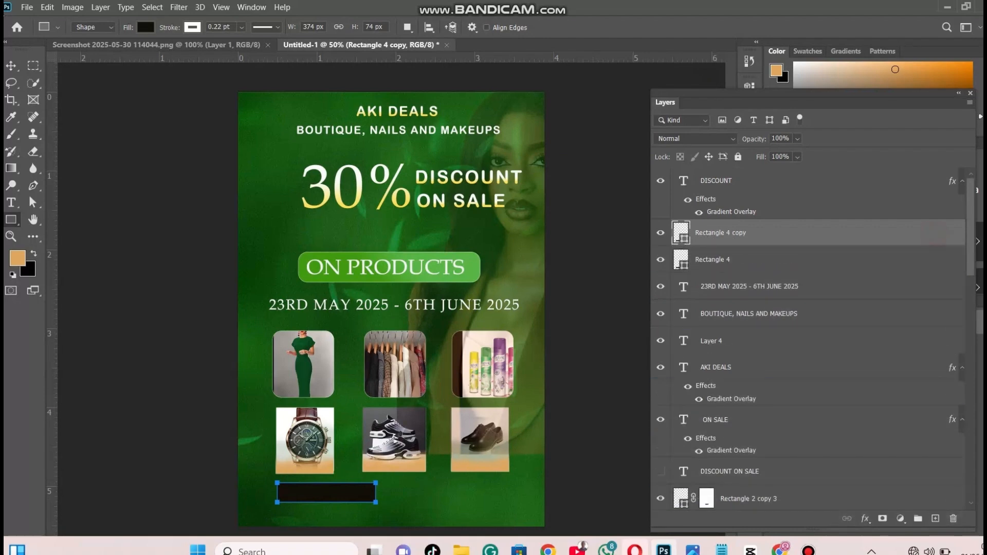
pyautogui.click(10, 65)
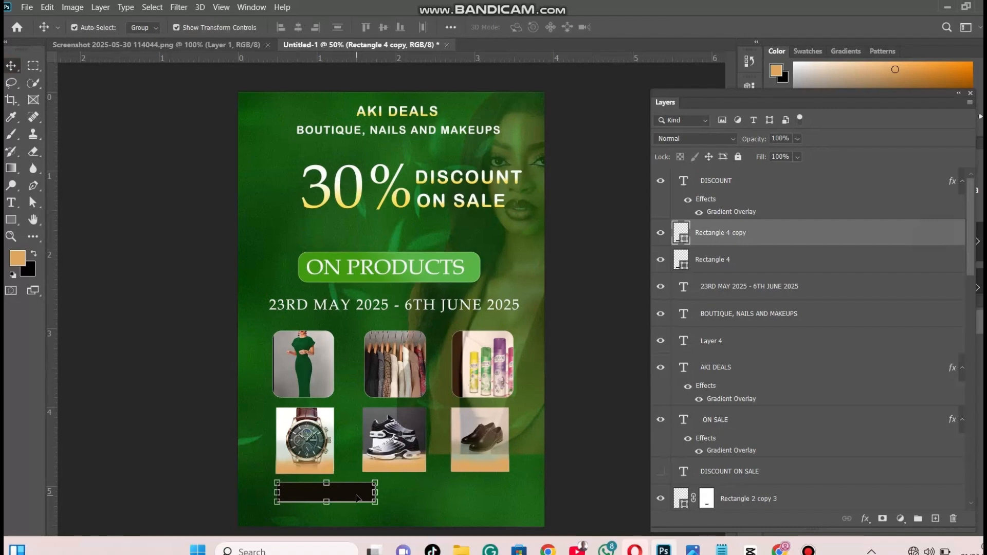
pyautogui.moveTo(357, 498); pyautogui.dragTo(498, 498)
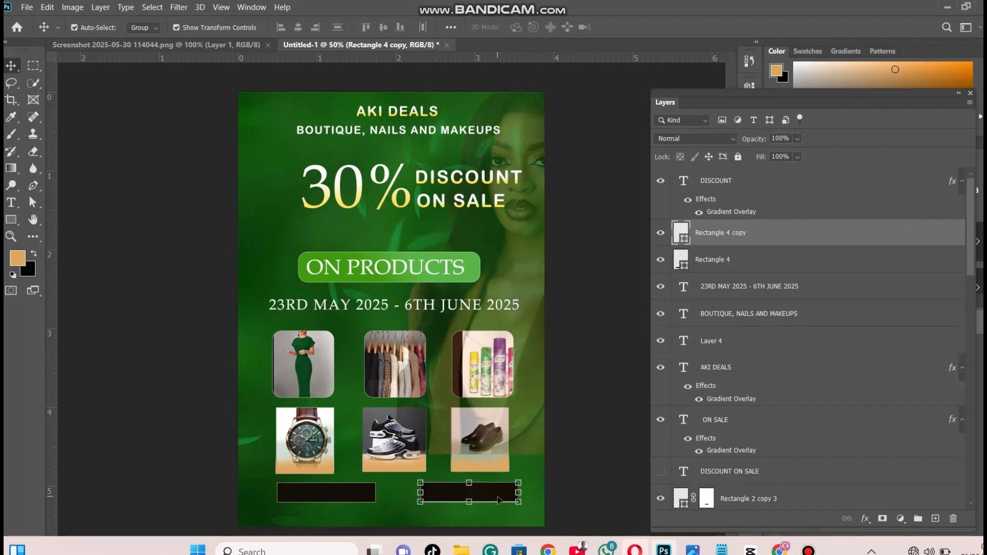
# Check which shape the Rectangle 2 copy 3 layer holds by hiding it and showing it again
pyautogui.click(790, 263)
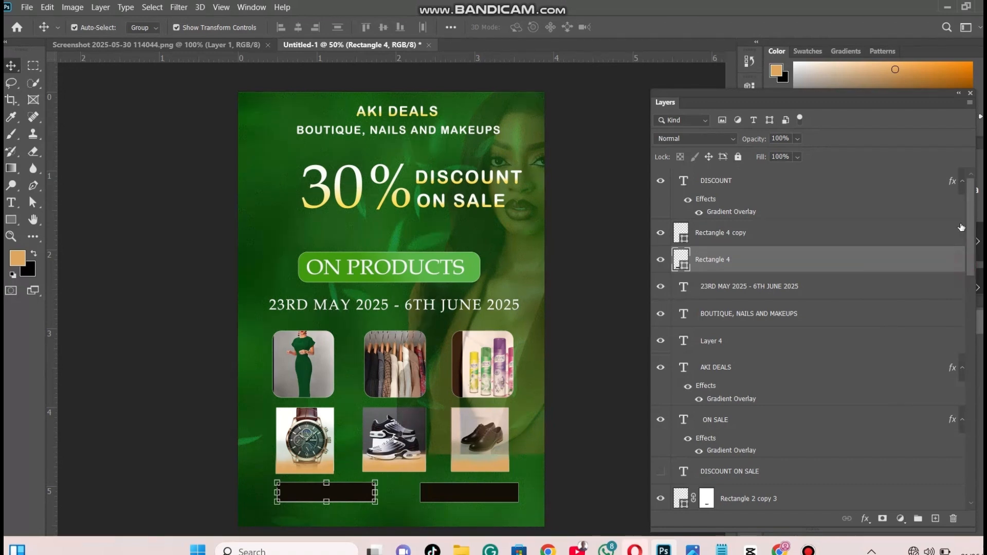
pyautogui.scroll(-5, 971, 228)
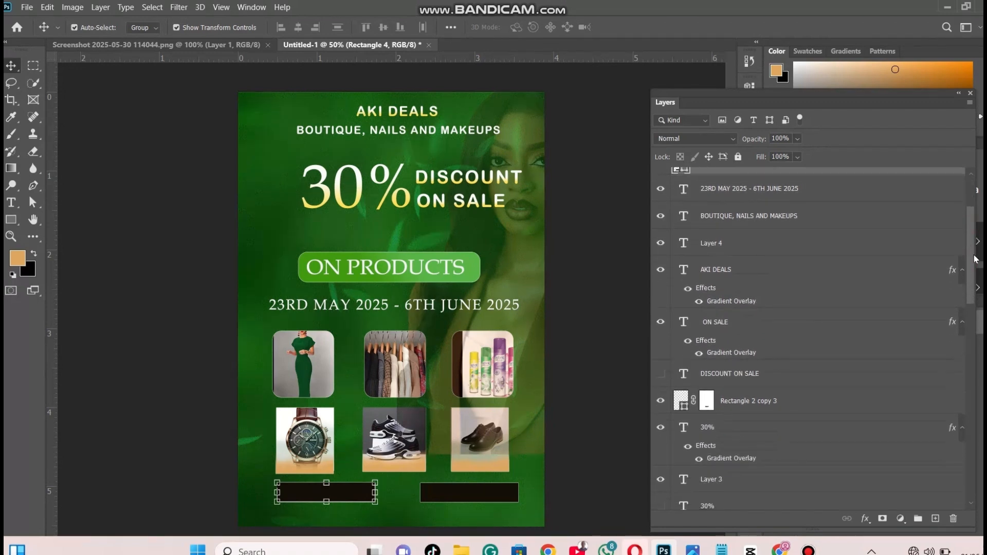
pyautogui.click(827, 366)
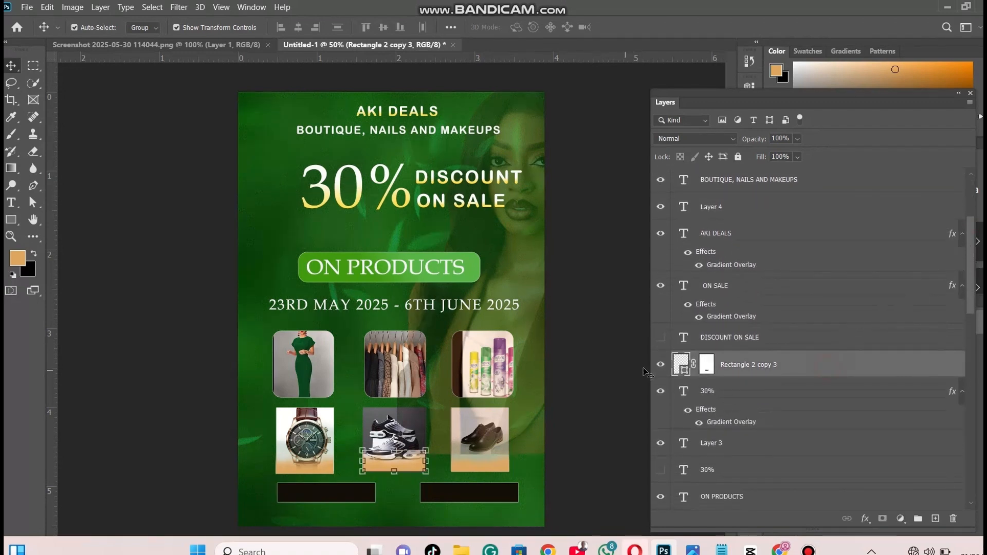
pyautogui.click(660, 365)
pyautogui.click(660, 366)
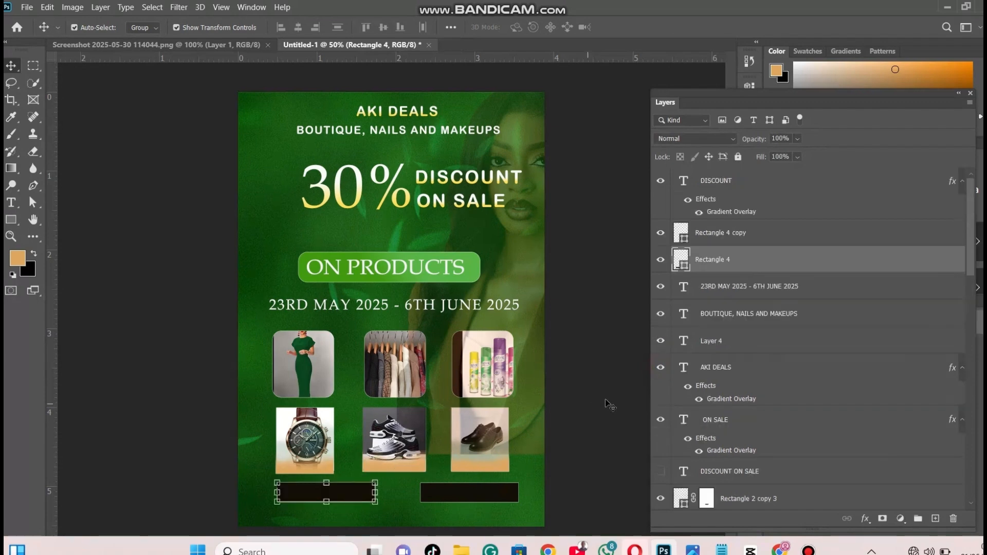
# Apply a green linear Gradient Overlay to the left rectangle, Rectangle 4, below the watch photo
pyautogui.rightClick(767, 264)
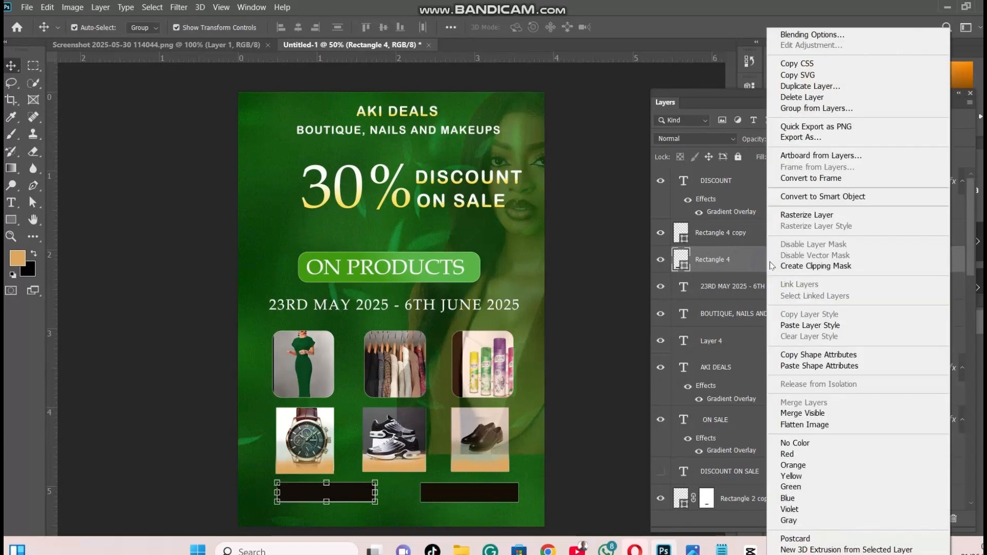
pyautogui.click(798, 35)
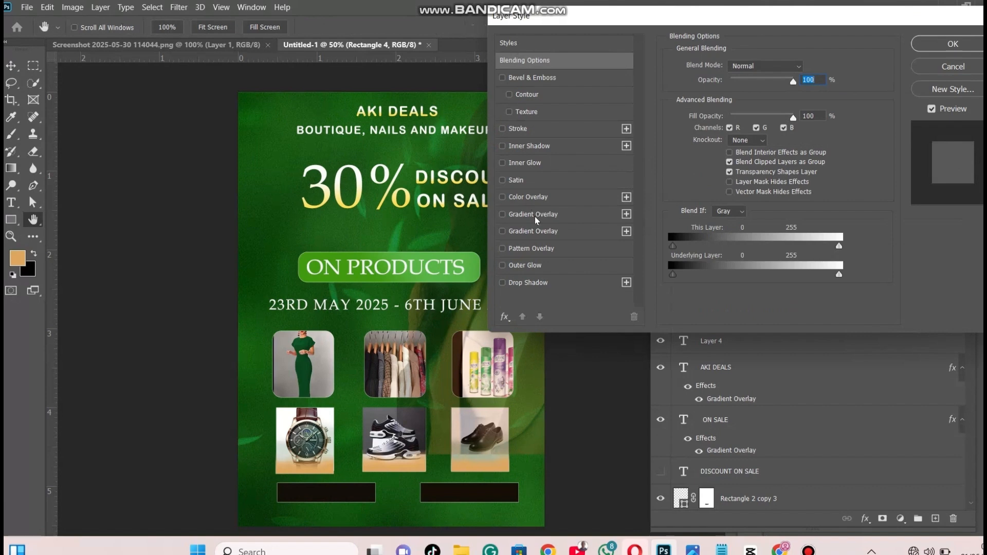
pyautogui.click(536, 220)
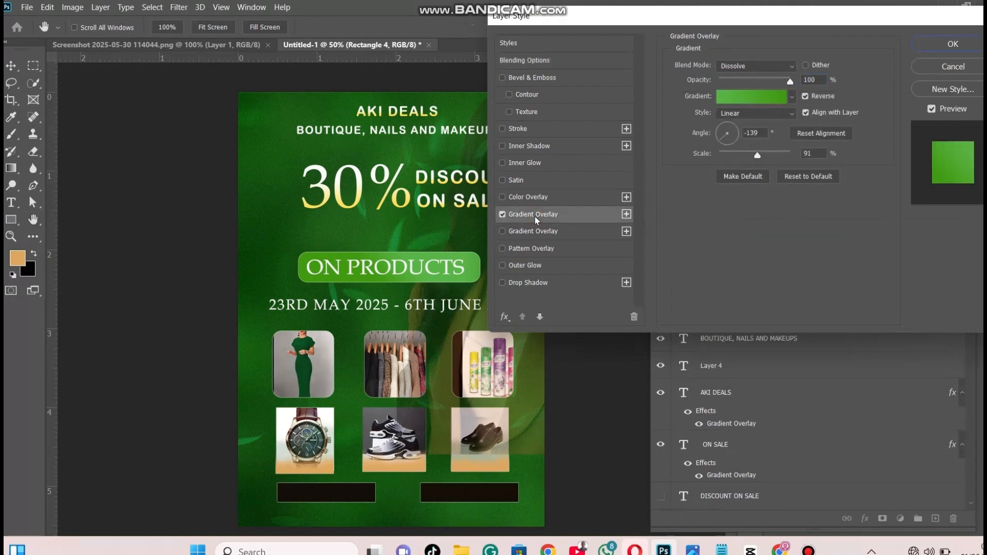
pyautogui.click(948, 45)
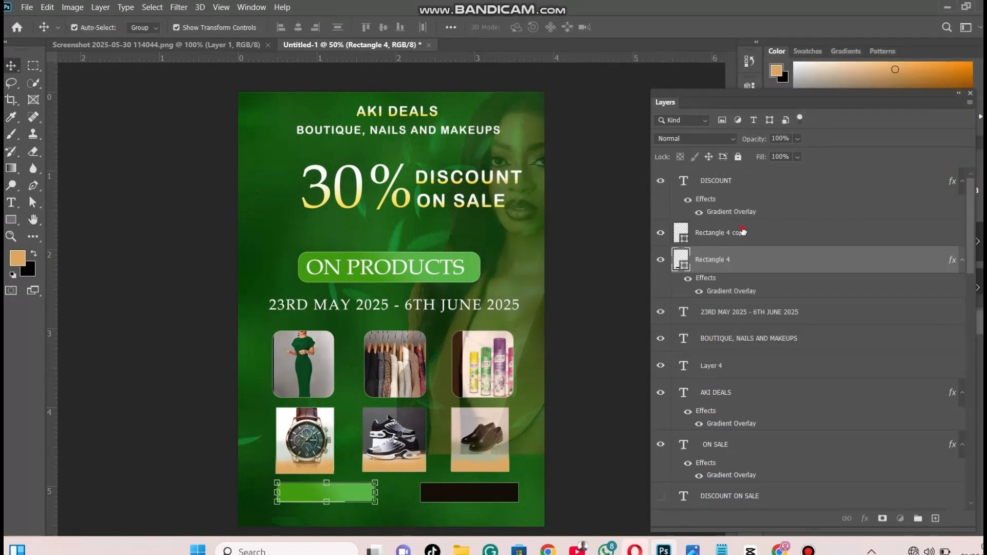
# Give the right rectangle, Rectangle 4 copy, the same green linear Gradient Overlay
pyautogui.click(748, 240)
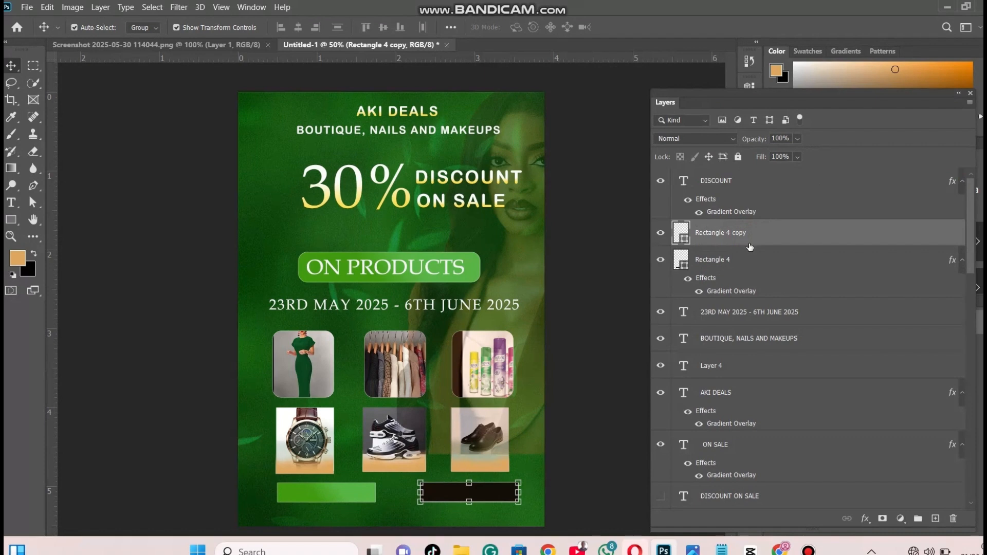
pyautogui.rightClick(760, 238)
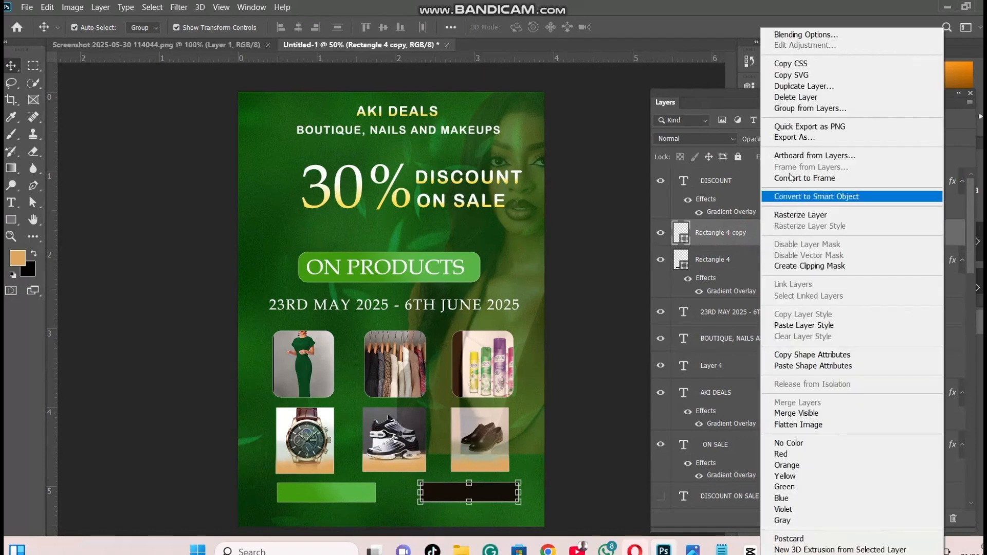
pyautogui.click(785, 35)
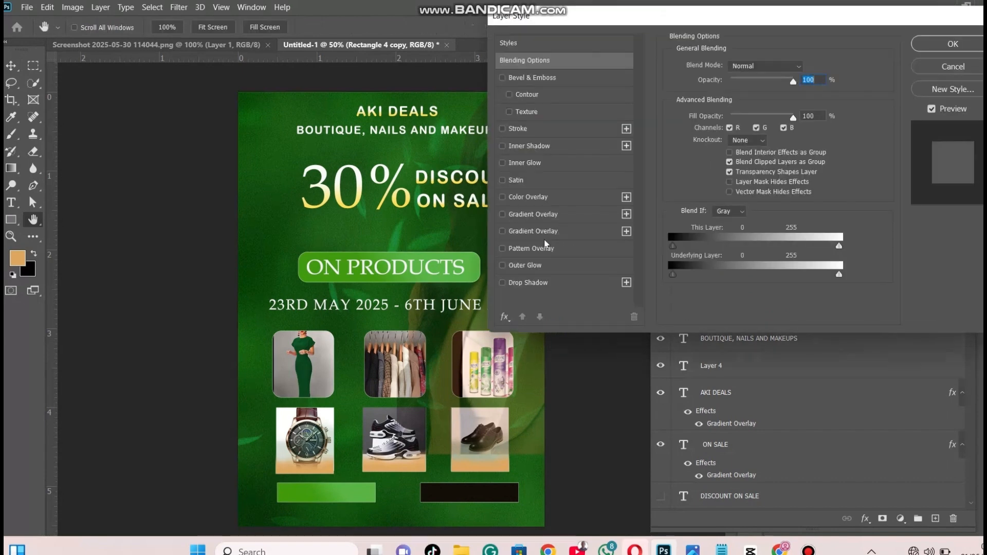
pyautogui.click(536, 218)
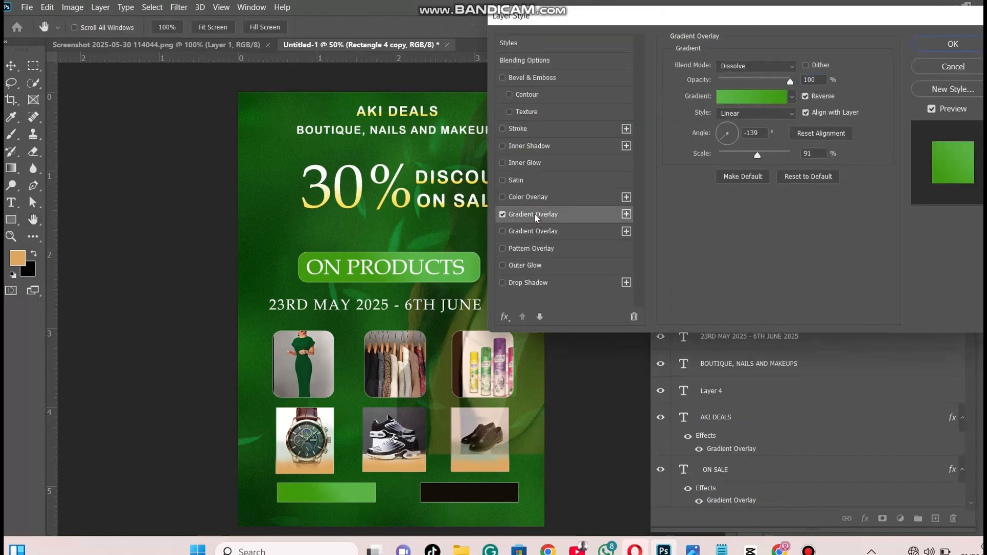
pyautogui.click(945, 48)
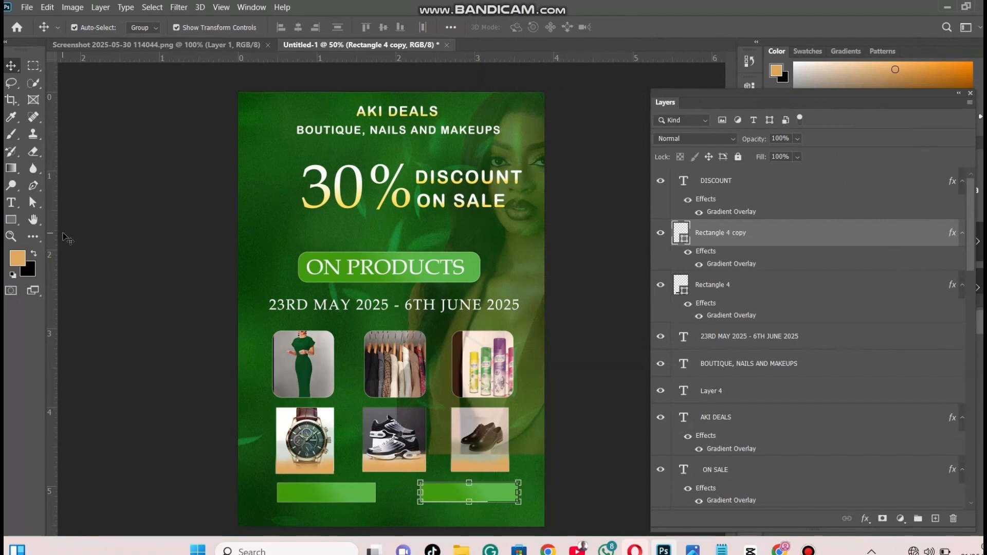
# Add the white text "CALL/WHATSAPP" over the left green rectangle below the watch photo
pyautogui.click(11, 202)
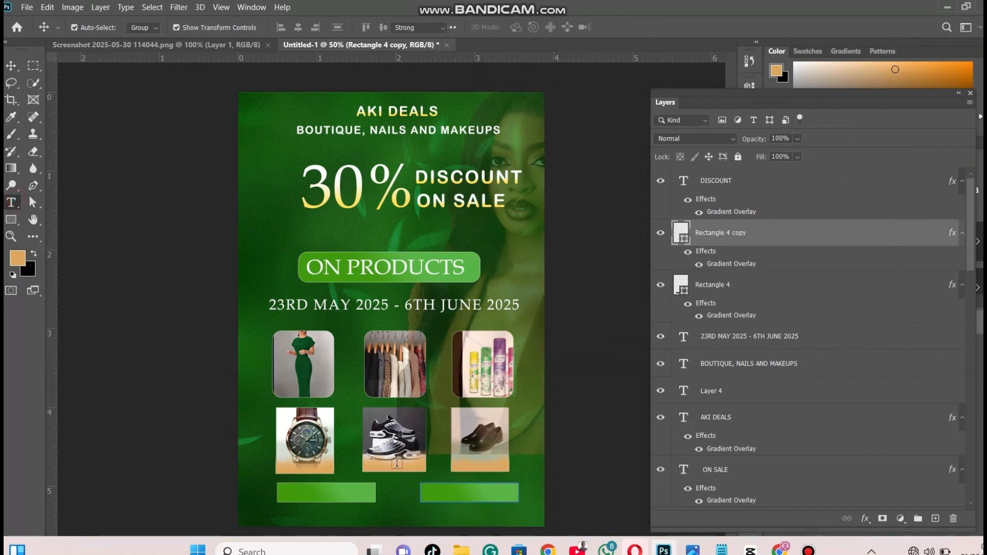
pyautogui.click(308, 494)
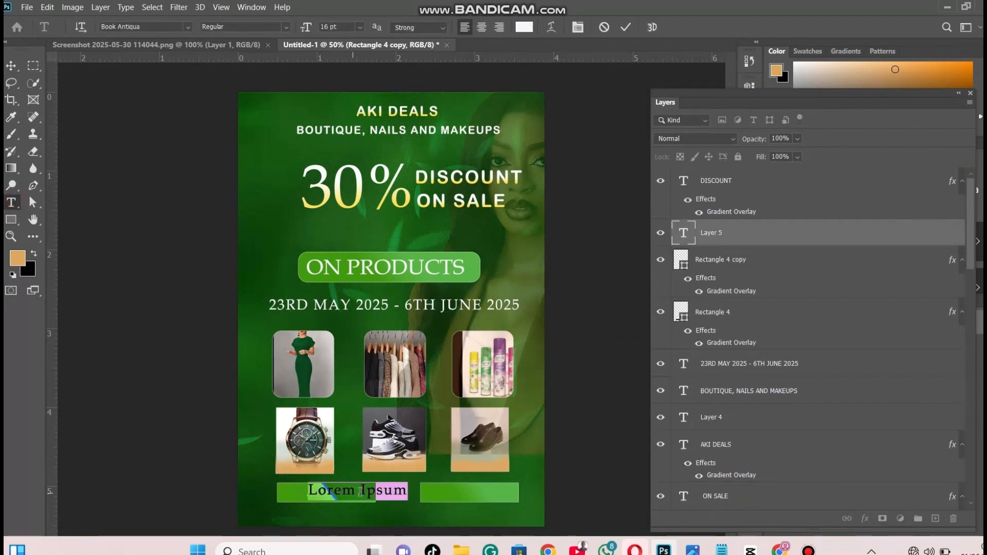
pyautogui.press('BackSpace')
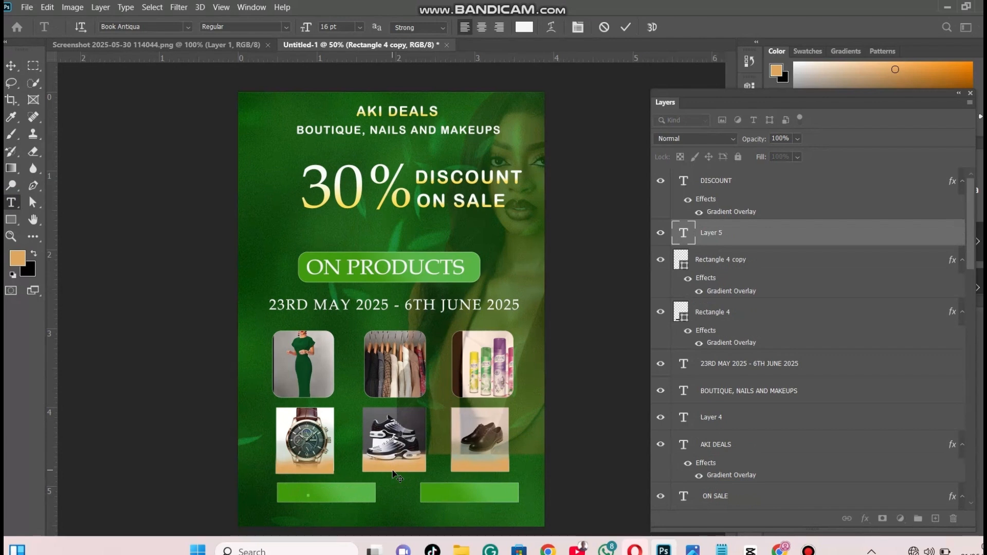
pyautogui.write('CALL/WHATSAPP')
# Format the CALL/WHATSAPP text in Arial Rounded MT Bold at 11 pt and fit it inside the left green rectangle
pyautogui.moveTo(456, 494); pyautogui.dragTo(308, 494)
pyautogui.click(307, 27)
pyautogui.press('Down')
pyautogui.press('Down')
pyautogui.press('Down')
pyautogui.press('Down')
pyautogui.press('Down')
pyautogui.moveTo(369, 486); pyautogui.dragTo(276, 492)
pyautogui.hotkey('ctrl', 't')
pyautogui.click(259, 424)
pyautogui.click(616, 107)
pyautogui.click(673, 128)
pyautogui.click(638, 165)
pyautogui.hotkey('ctrl', 't')
pyautogui.click(179, 167)
# Add the text "LOCATION" over the right green rectangle below the brown shoes
pyautogui.click(460, 493)
pyautogui.write('L')
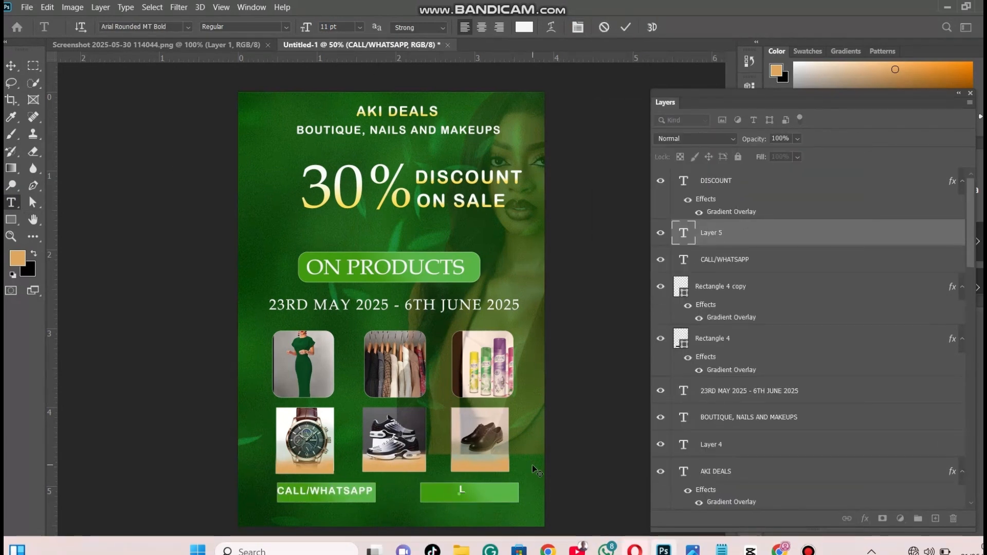
pyautogui.write('OCATION')
# Set the LOCATION text's size to 14 pt and centre it within the right green rectangle
pyautogui.moveTo(547, 466)
pyautogui.mouseDown()
pyautogui.moveTo(441, 495)
pyautogui.moveTo(531, 474)
pyautogui.mouseUp()
pyautogui.hotkey('ctrl', 't')
pyautogui.click(604, 142)
pyautogui.press('Up')
pyautogui.press('Up')
pyautogui.press('Up')
pyautogui.press('Up')
pyautogui.press('Up')
pyautogui.press('Up')
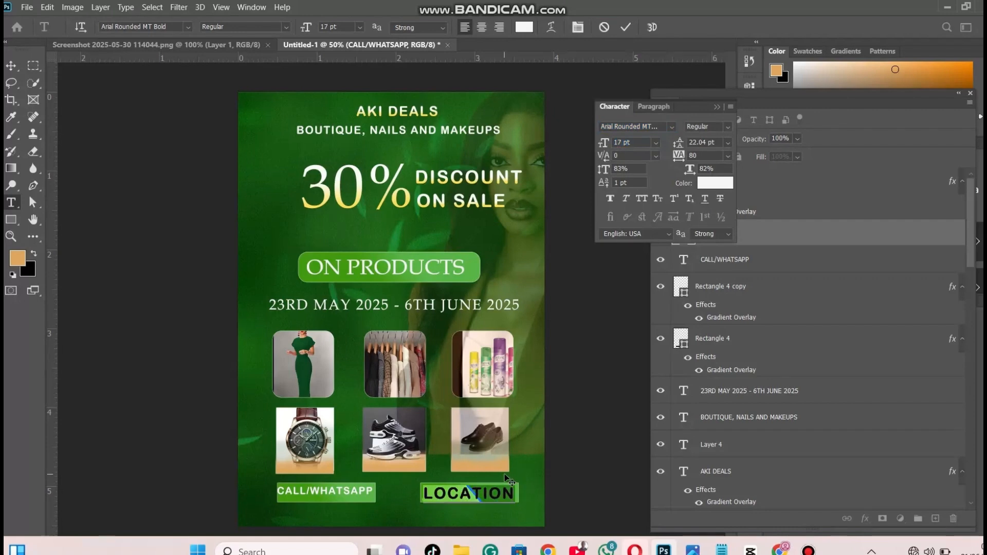
pyautogui.click(720, 288)
pyautogui.click(716, 233)
pyautogui.click(360, 27)
pyautogui.click(346, 108)
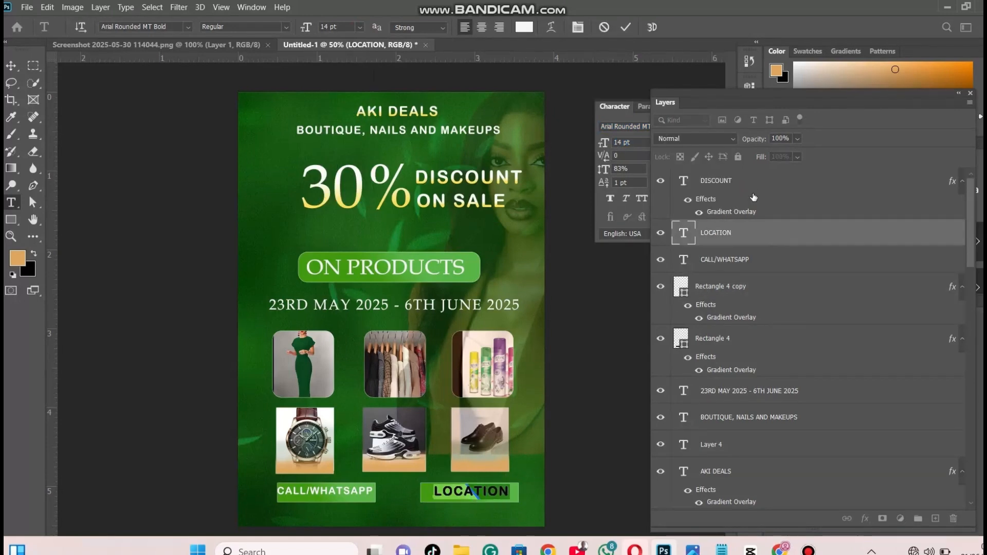
# Add the contact phone number below the CALL/WHATSAPP box and the shop's address below the LOCATION box in Book Antiqua
pyautogui.click(736, 183)
pyautogui.click(267, 521)
pyautogui.click(449, 512)
pyautogui.write('T')
# Apply a white Stroke layer effect to the lotion shape that frames the body spray photo
pyautogui.rightClick(769, 379)
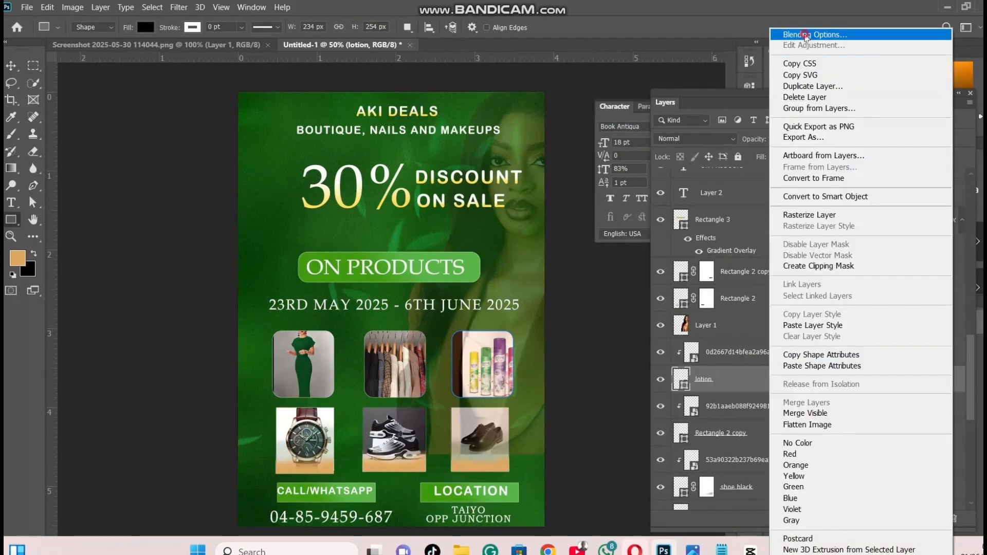
pyautogui.click(806, 35)
pyautogui.click(518, 129)
pyautogui.click(748, 81)
pyautogui.click(732, 91)
pyautogui.click(703, 161)
pyautogui.click(517, 135)
pyautogui.click(828, 138)
pyautogui.moveTo(720, 67); pyautogui.dragTo(723, 76)
pyautogui.click(953, 44)
# Give the green dress frame the same white Stroke layer effect
pyautogui.moveTo(971, 362)
pyautogui.mouseDown()
pyautogui.moveTo(982, 424)
pyautogui.moveTo(981, 317)
pyautogui.moveTo(974, 436)
pyautogui.moveTo(973, 406)
pyautogui.mouseUp()
pyautogui.click(843, 403)
pyautogui.rightClick(842, 402)
pyautogui.click(816, 33)
pyautogui.click(518, 128)
pyautogui.click(953, 44)
# Apply the same white Stroke effect to Rectangle 2 copy, the frame of the clothes rack photo
pyautogui.click(795, 270)
pyautogui.rightClick(792, 268)
pyautogui.click(790, 268)
pyautogui.click(843, 433)
pyautogui.click(762, 307)
pyautogui.rightClick(790, 319)
pyautogui.click(785, 142)
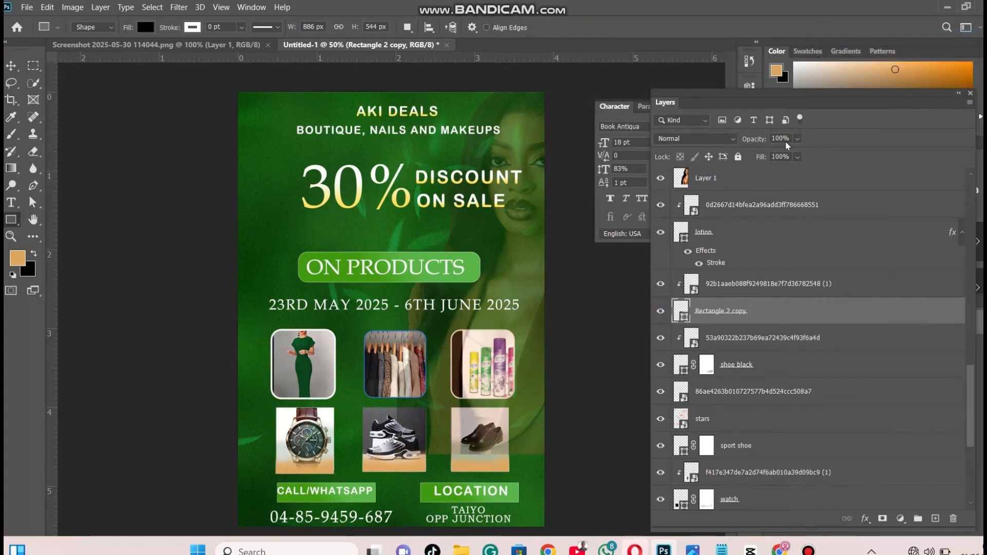
pyautogui.click(518, 132)
pyautogui.click(953, 45)
# Draw a black rectangle of about 1208 × 1690 px covering the whole poster
pyautogui.click(695, 138)
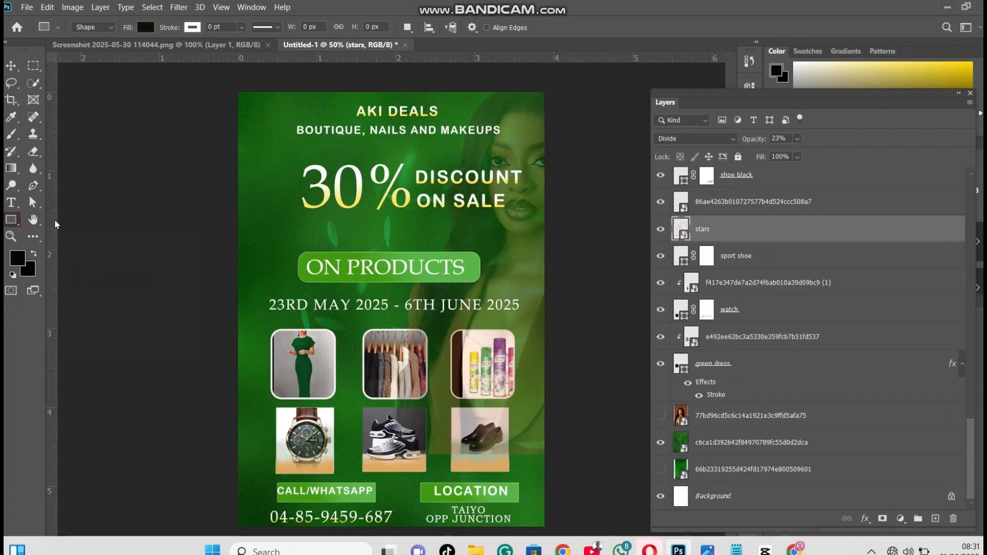
pyautogui.moveTo(233, 89)
pyautogui.mouseDown()
pyautogui.moveTo(422, 533)
pyautogui.moveTo(551, 534)
pyautogui.mouseUp()
# Move the black rectangle's layer directly below the green dress layer and lower its opacity to about 43%
pyautogui.moveTo(968, 448); pyautogui.dragTo(969, 442)
pyautogui.moveTo(865, 265); pyautogui.dragTo(840, 403)
pyautogui.moveTo(840, 404); pyautogui.dragTo(844, 481)
pyautogui.click(797, 140)
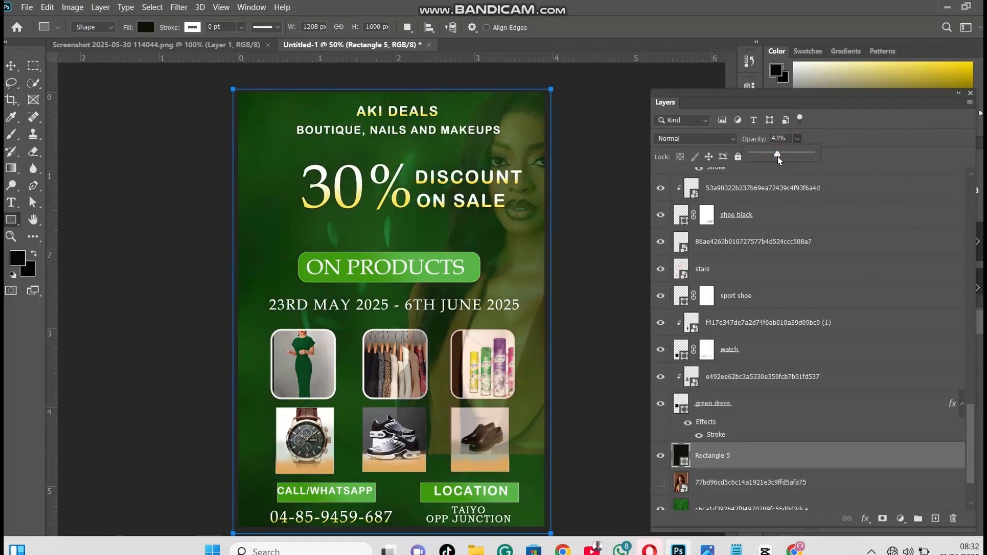